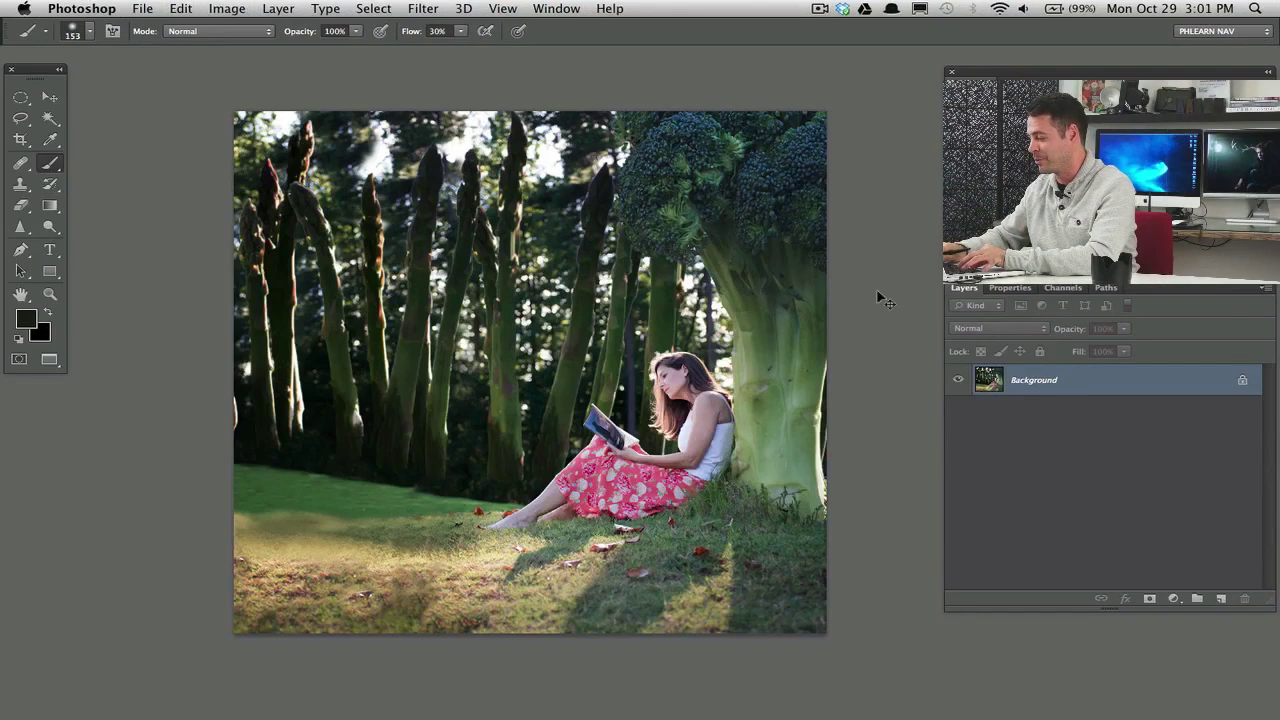
Step: Zoom in and shrink the brush from 153 px to 31 px
key("super+plus")
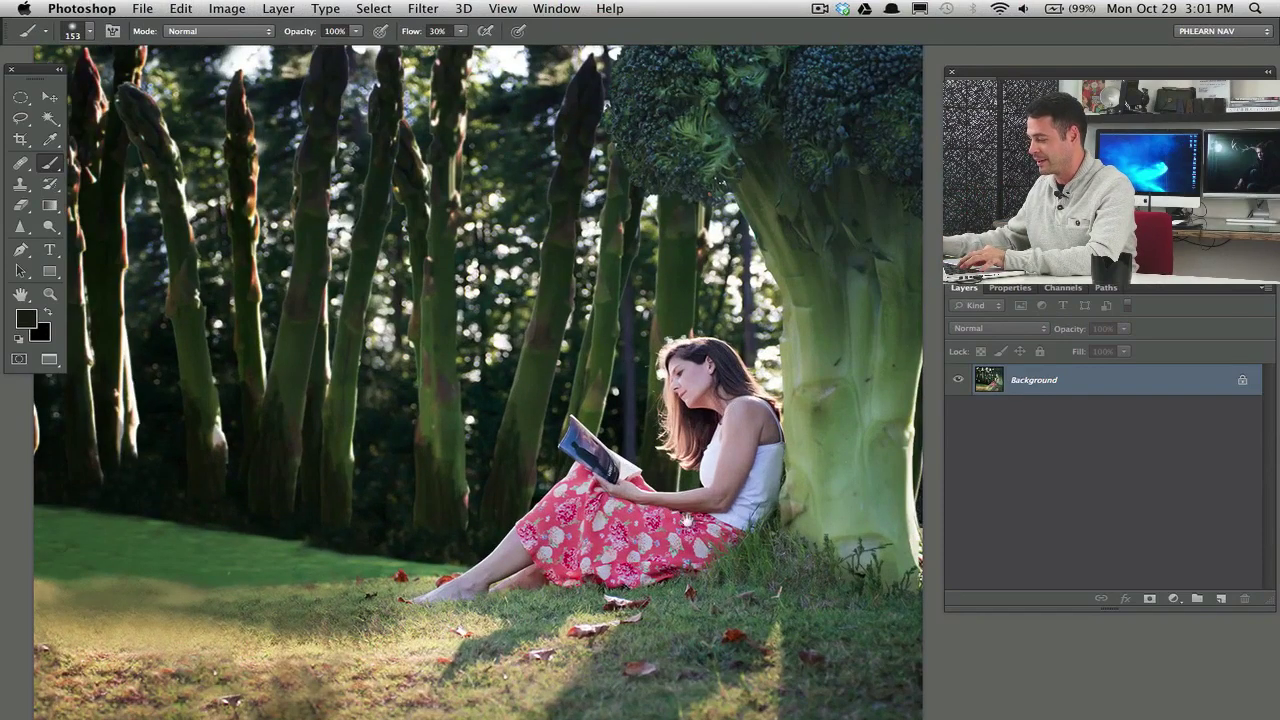
left_click_drag(737, 465, 692, 365)
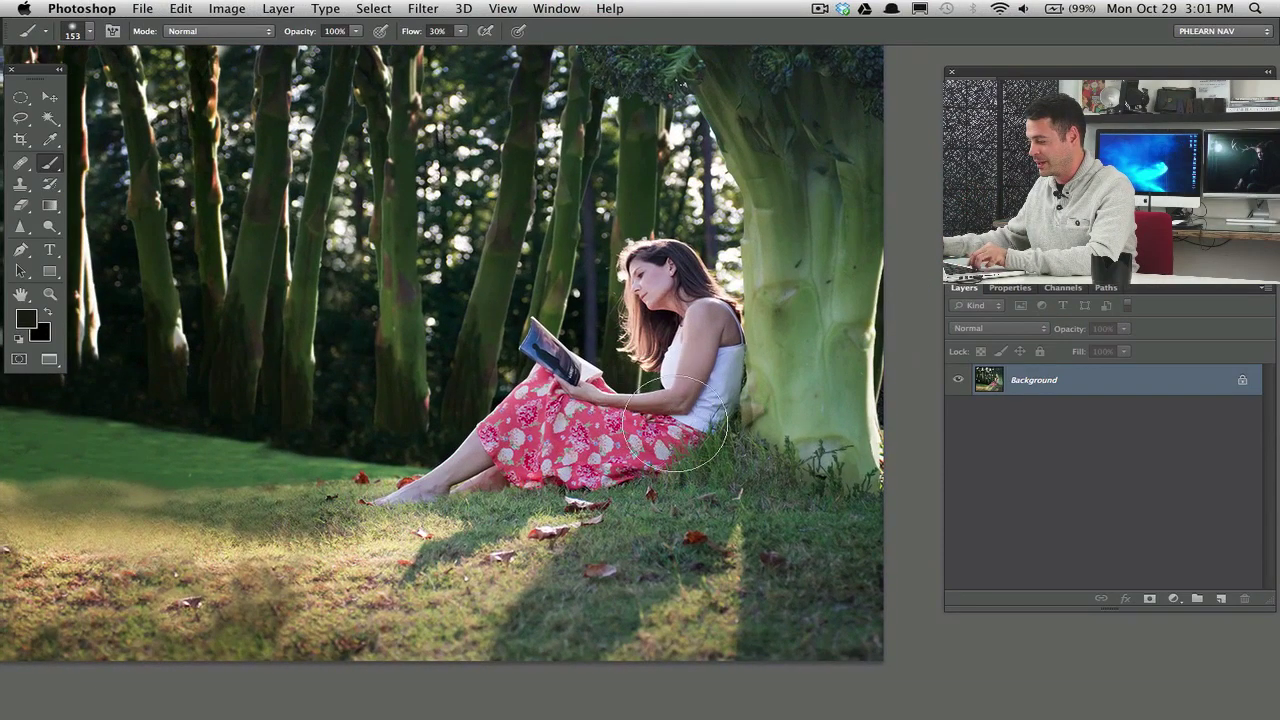
left_click_drag(643, 428, 590, 428)
Step: Zoom back out to fit and add an empty Layer 1 above the Background
scroll(700, 323, "up", 5)
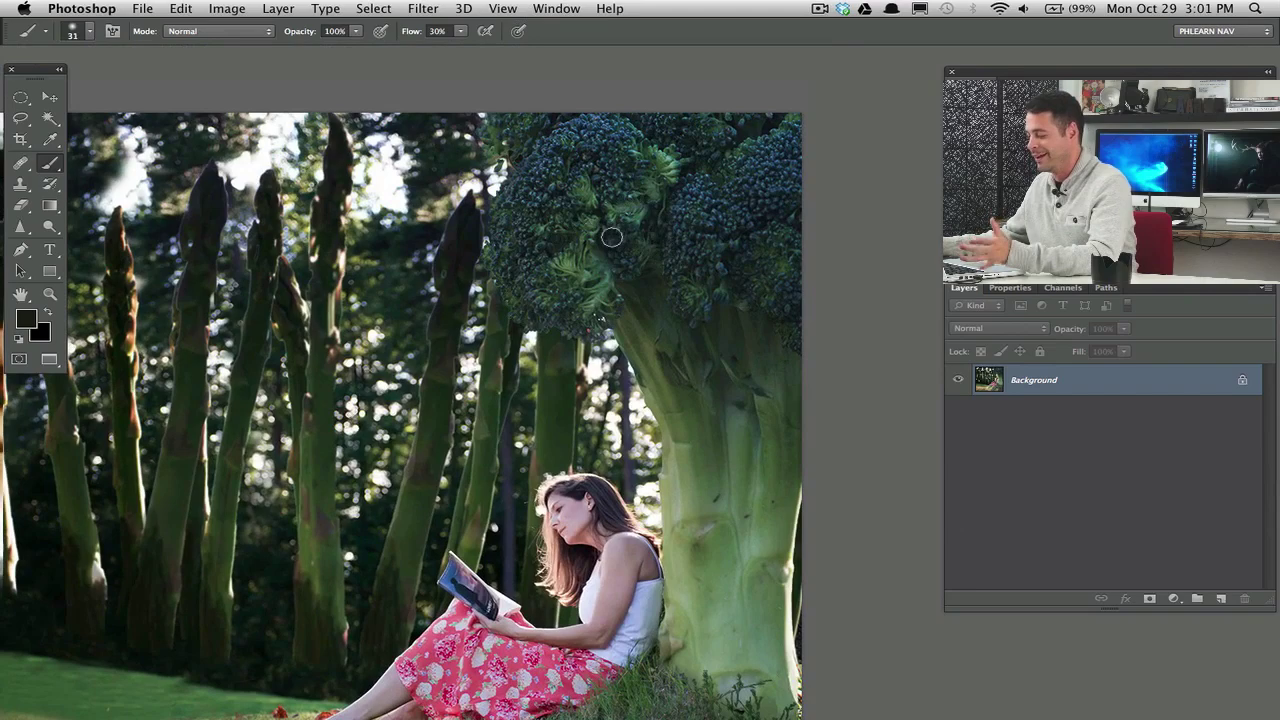
scroll(387, 508, "left", 5)
scroll(387, 508, "down", 2)
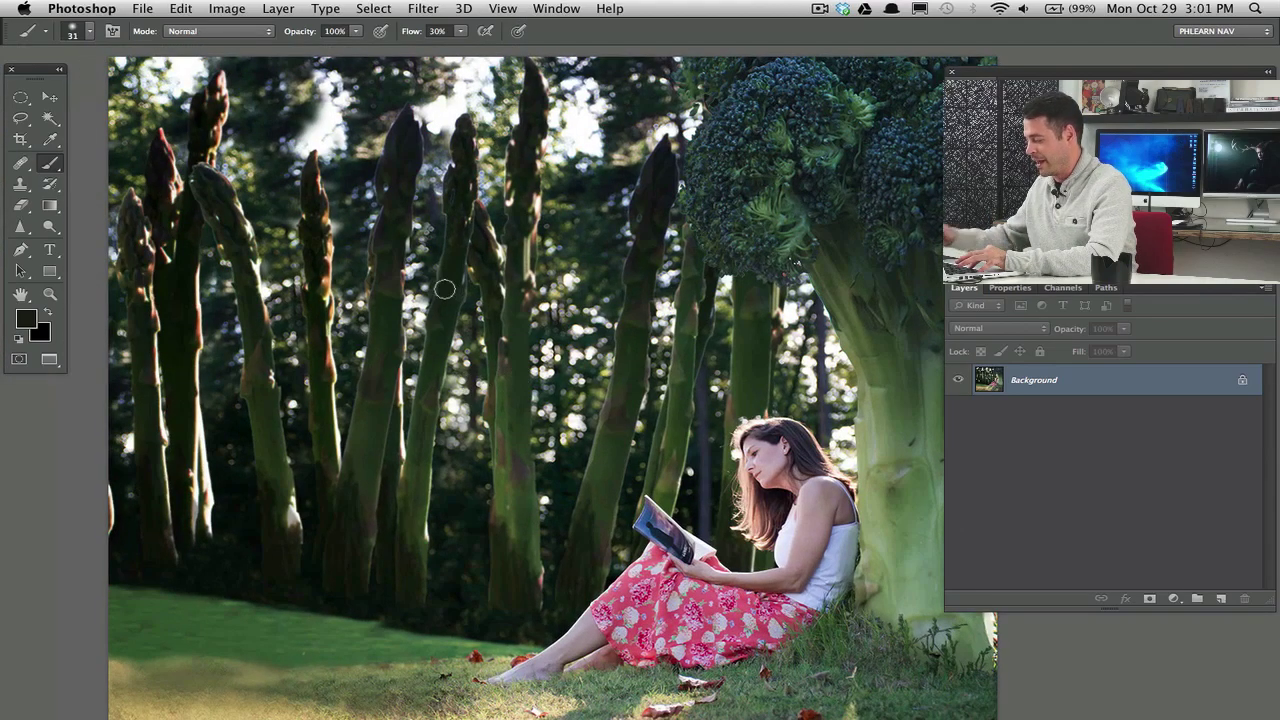
key("super+minus")
scroll(681, 328, "right", 3)
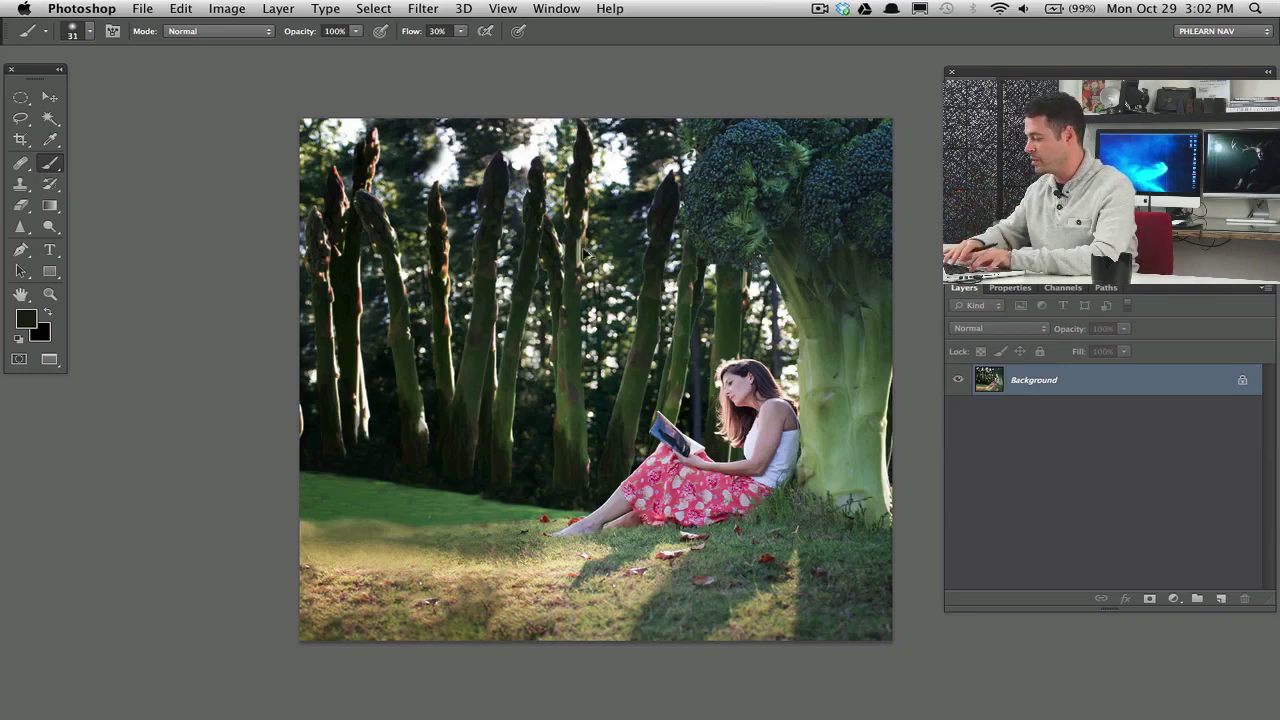
key("super+shift+alt+n")
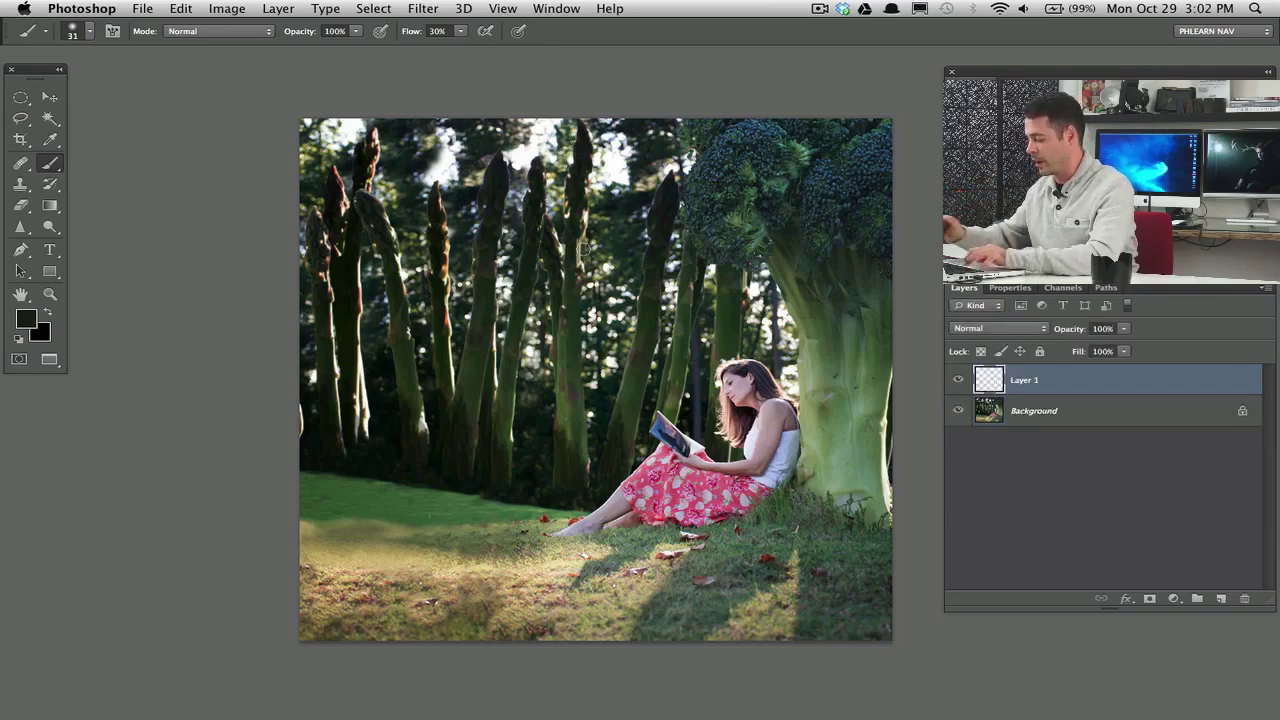
Step: Sample a light green from the broccoli stem and set the brush to 60% flow, 21 px
left_click(513, 394, "alt")
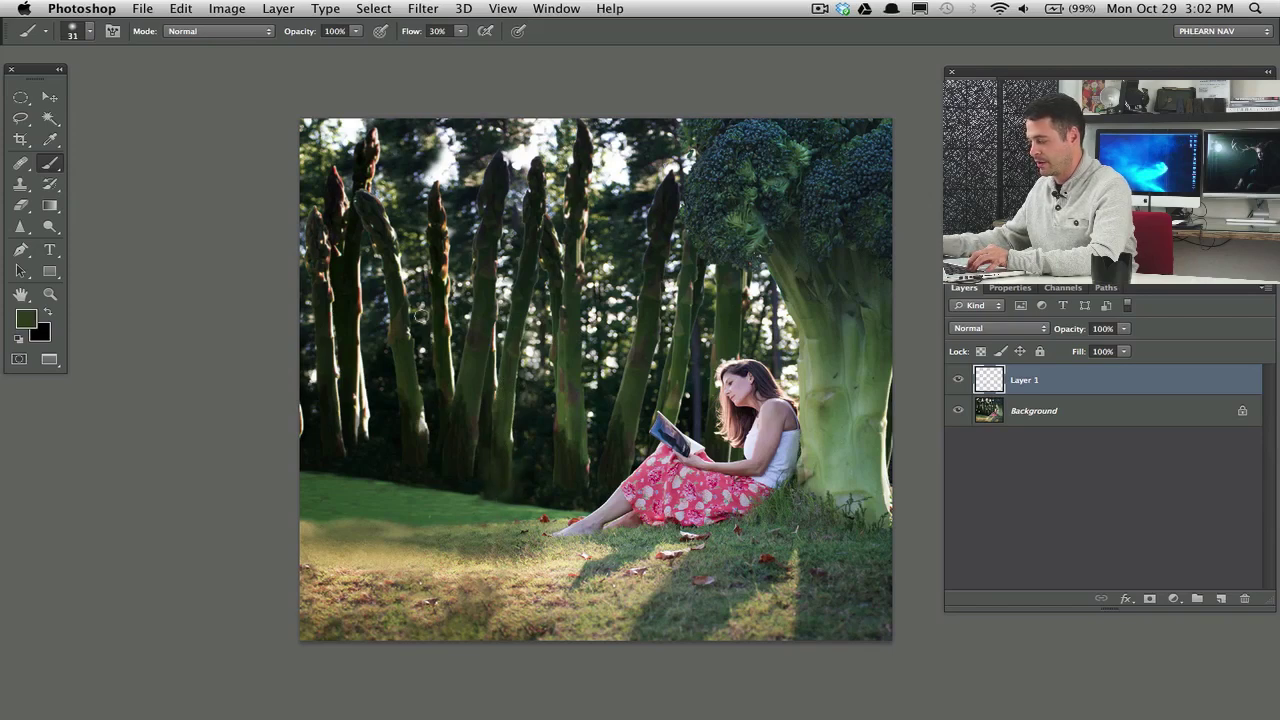
left_click_drag(470, 487, 494, 503)
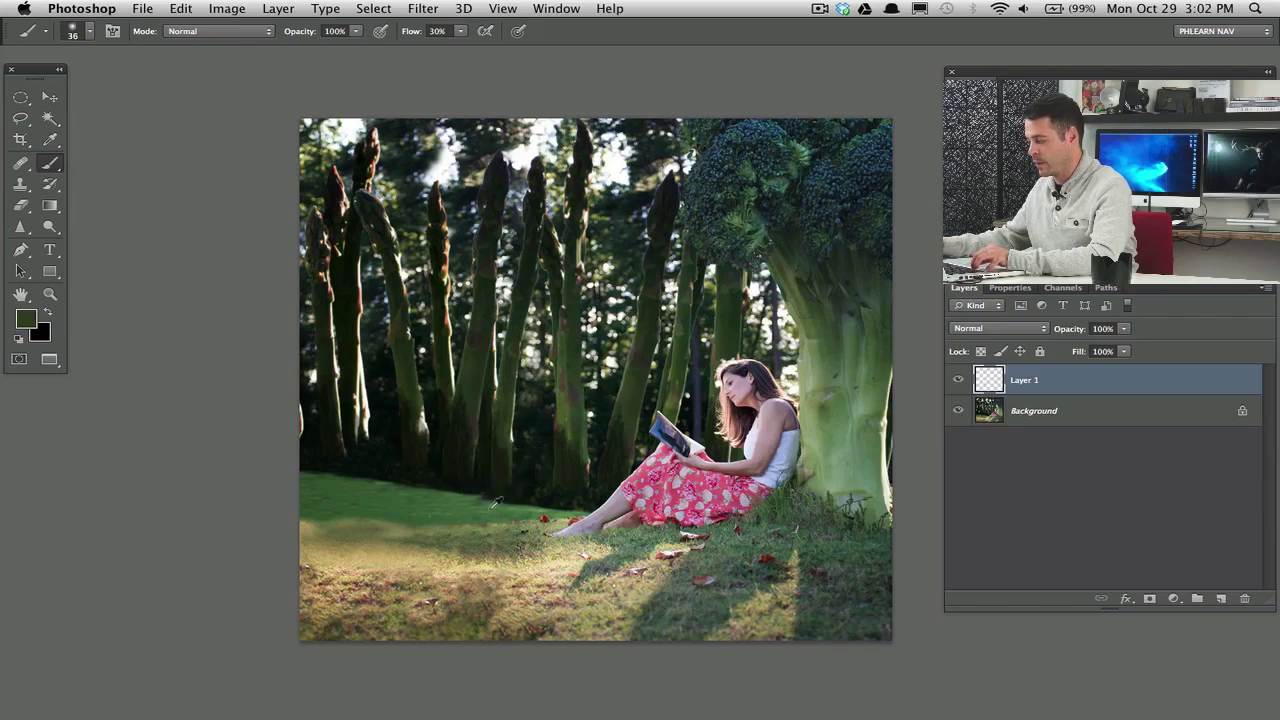
left_click(832, 414, "alt")
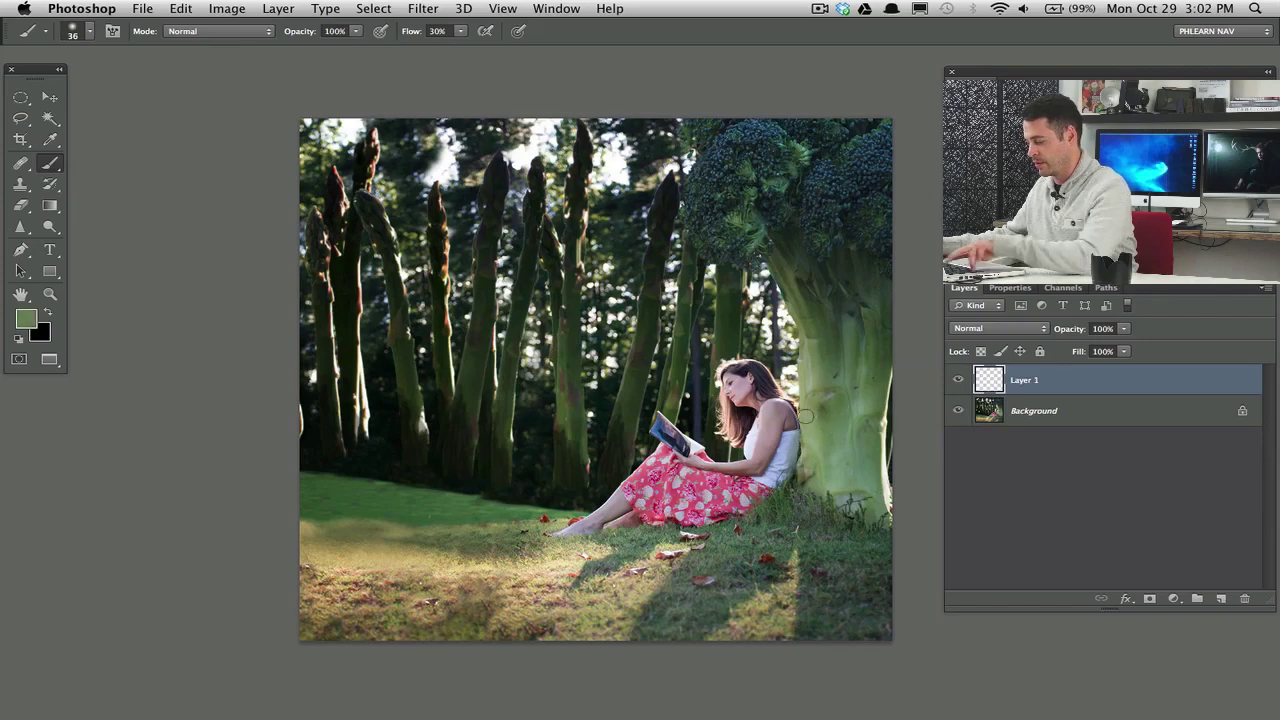
key("shift+6")
left_click_drag(510, 461, 517, 505)
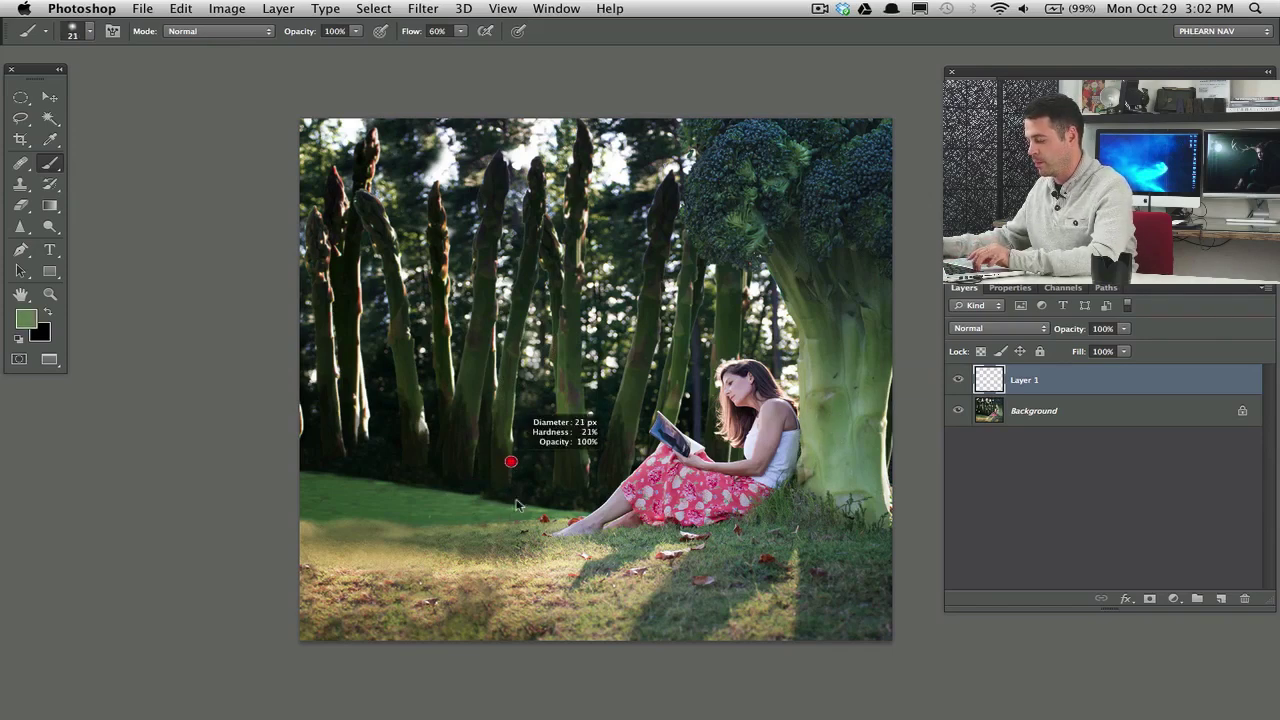
Step: Paint and undo test green grass strokes, then bring up the foreground colour picker
mouse_move(420, 483)
left_mouse_down()
mouse_move(385, 548)
mouse_move(347, 498)
left_mouse_up()
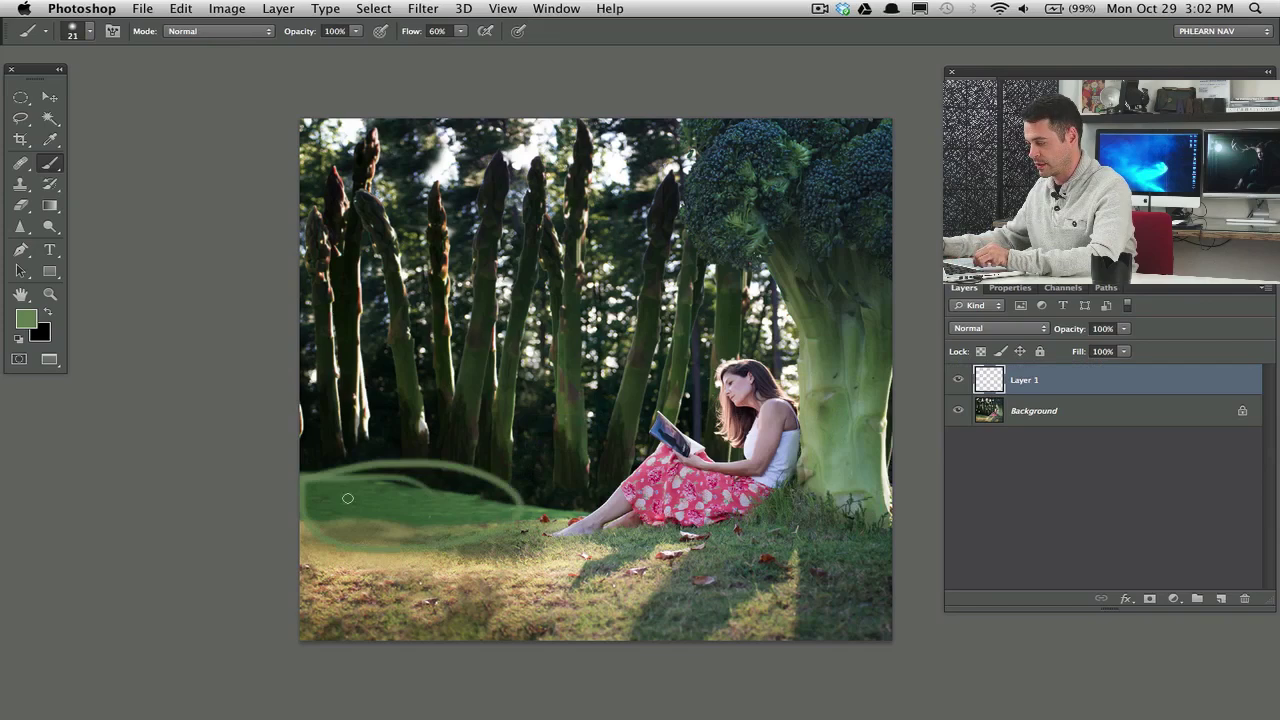
key("super+z")
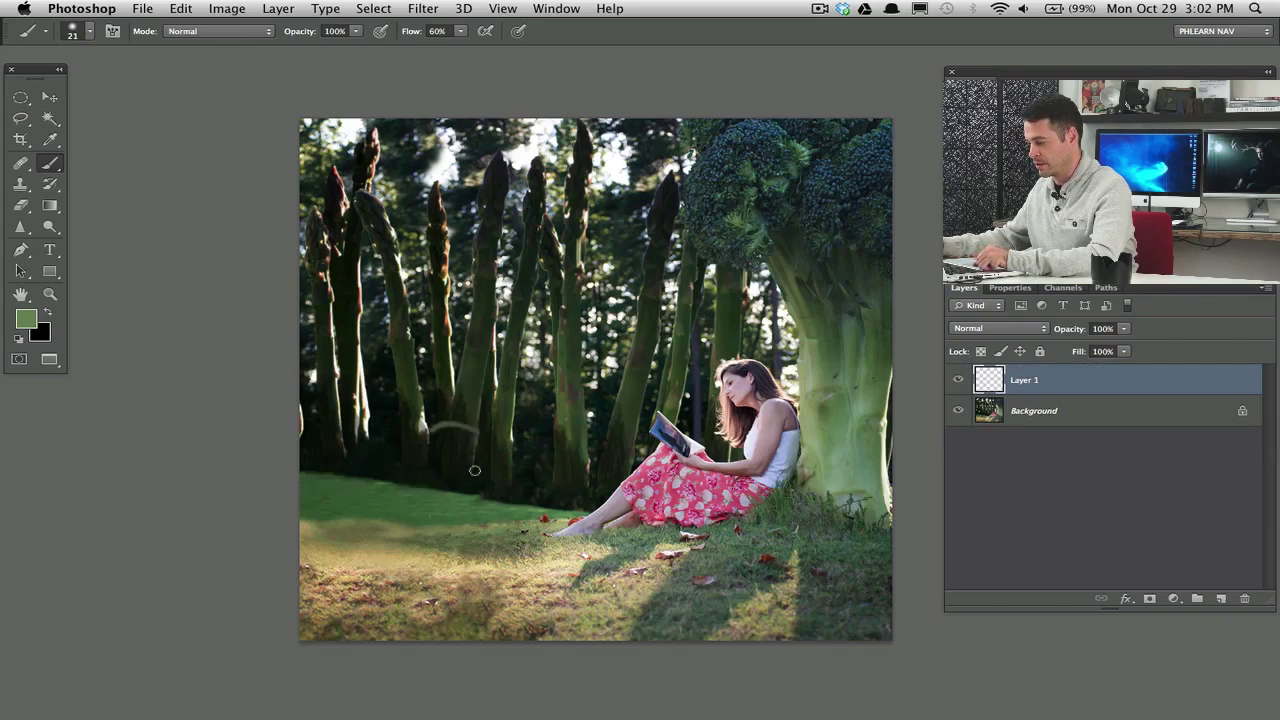
left_click_drag(475, 470, 523, 443)
left_click_drag(474, 504, 528, 457)
key("super+alt+z")
key("super+alt+z")
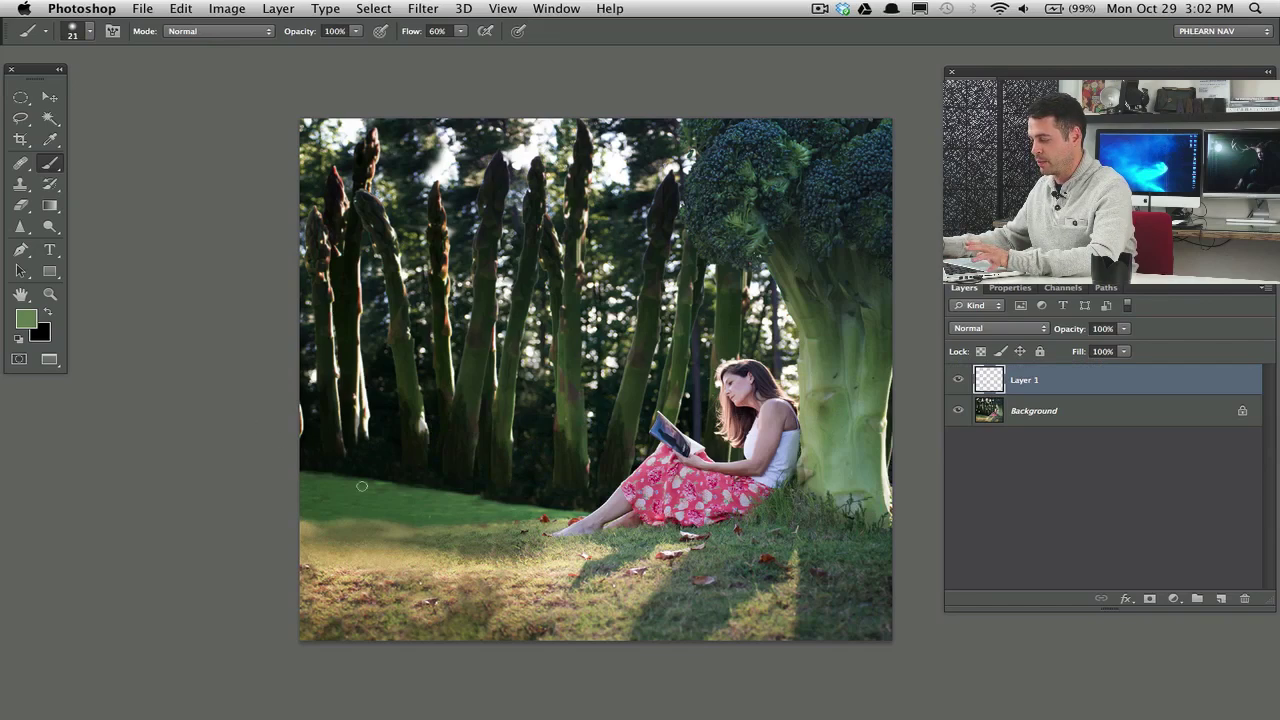
key("super+shift+z")
key("super+shift+z")
key("super+alt+z")
key("super+alt+z")
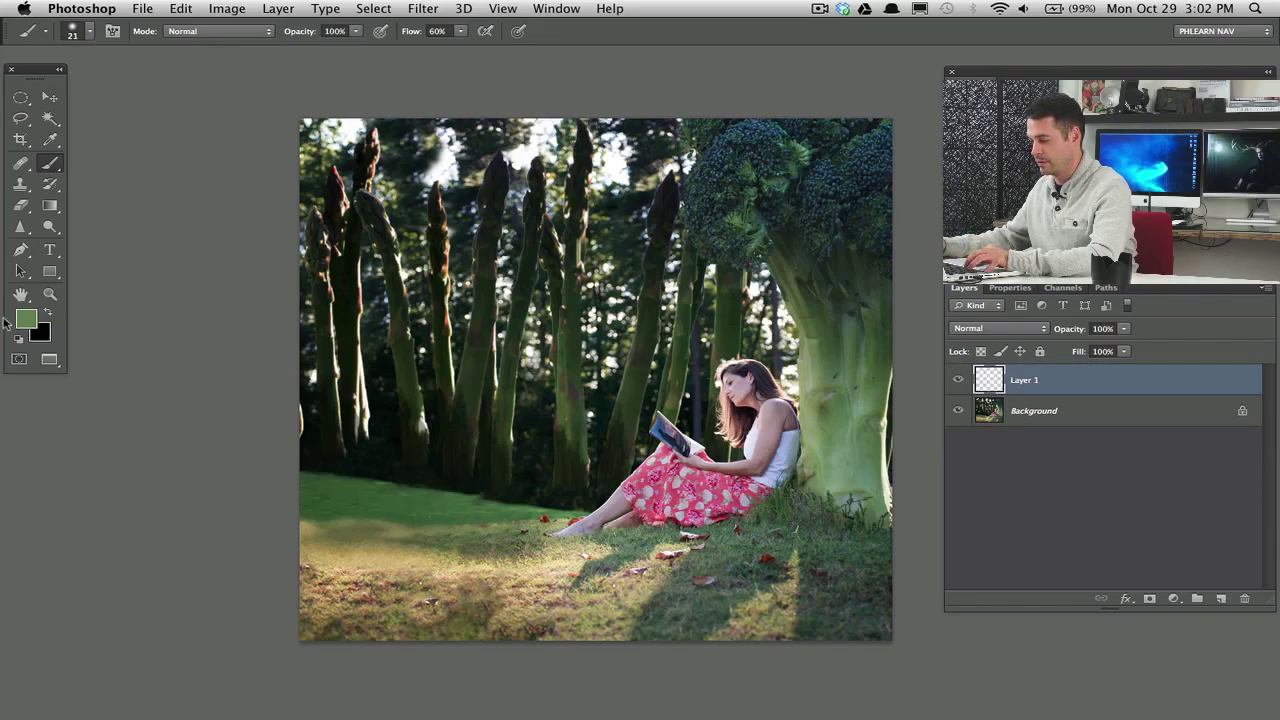
left_click(27, 318)
Step: Set the foreground colour to bright magenta d541aa
left_click(887, 383)
left_click(796, 393)
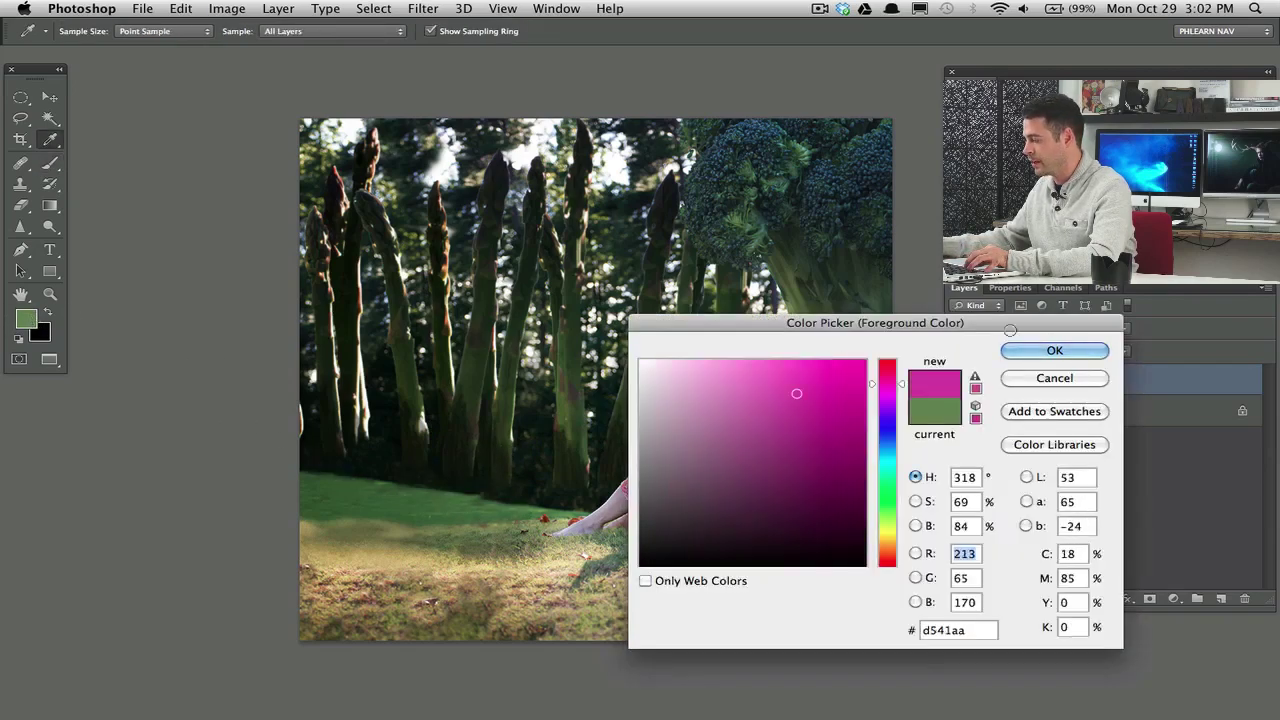
left_click(1054, 350)
Step: Paint and undo a magenta arrow, a circle round the woman's head and a zig-zag
mouse_move(287, 452)
left_mouse_down()
mouse_move(441, 498)
mouse_move(393, 470)
left_mouse_up()
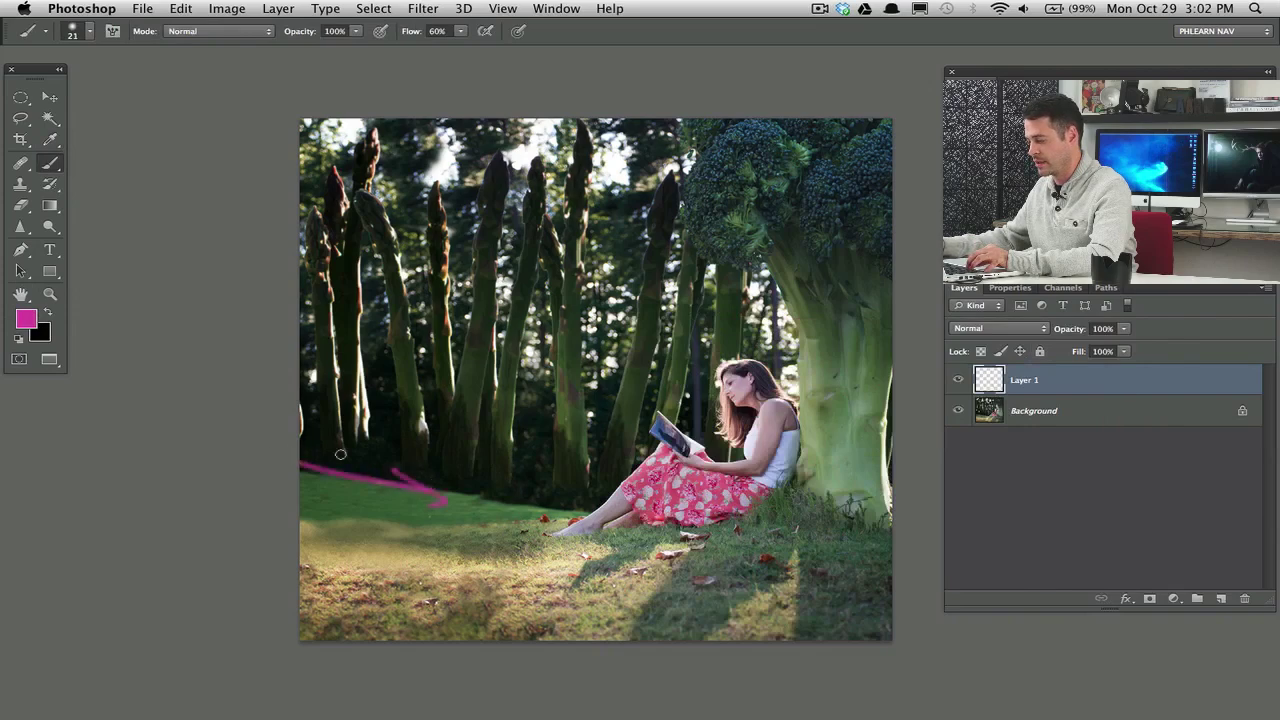
key("super+z")
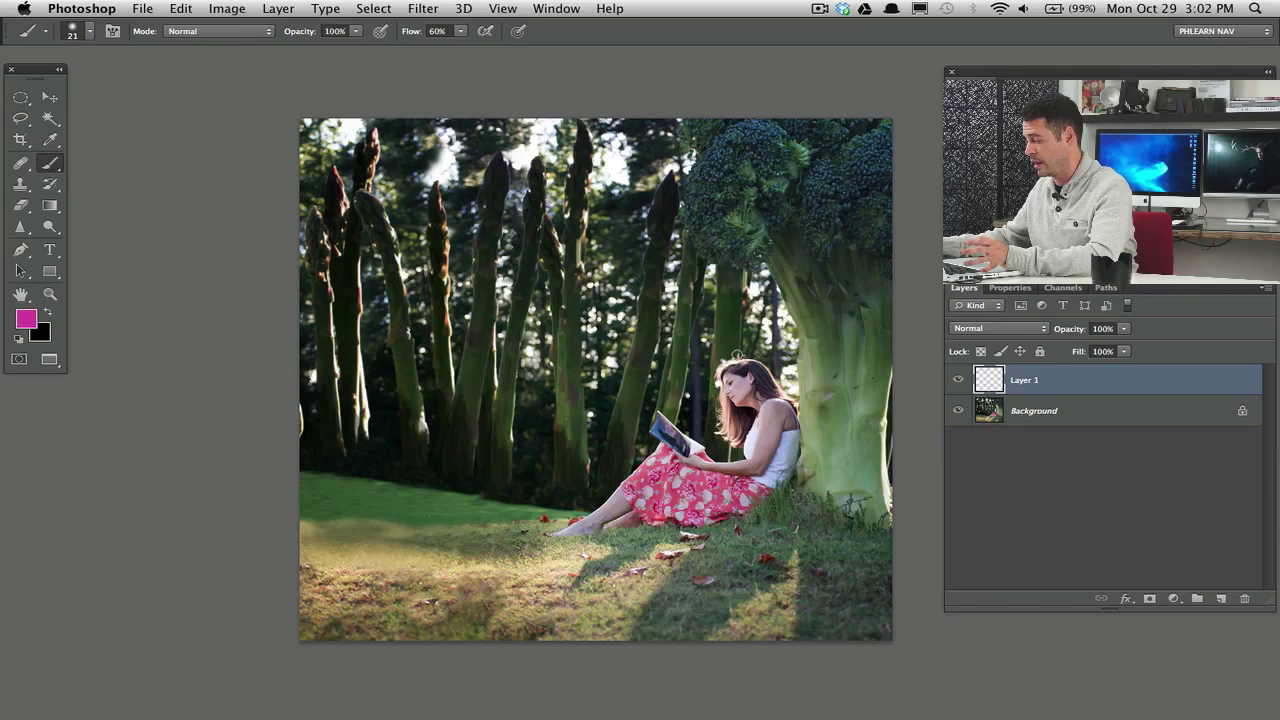
mouse_move(736, 341)
left_mouse_down()
mouse_move(711, 451)
mouse_move(742, 454)
mouse_move(752, 345)
left_mouse_up()
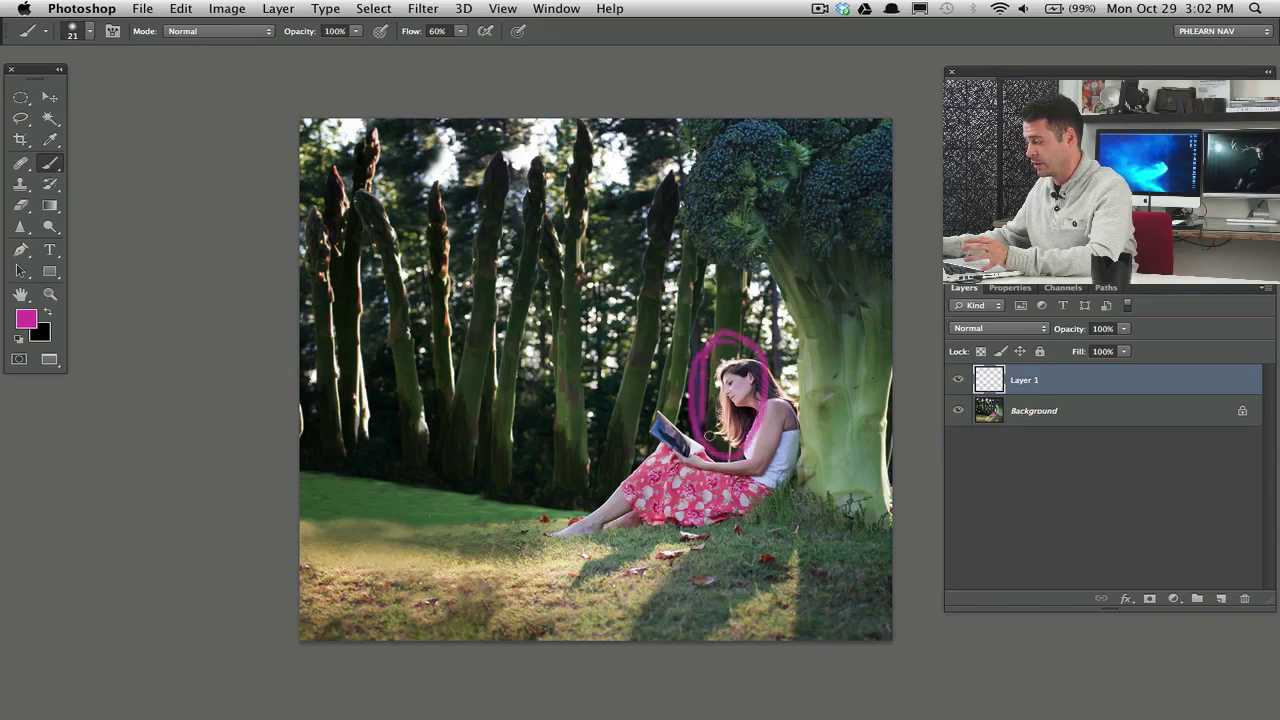
key("super+z")
mouse_move(690, 544)
left_mouse_down()
mouse_move(633, 638)
mouse_move(805, 535)
mouse_move(792, 630)
left_mouse_up()
key("super+z")
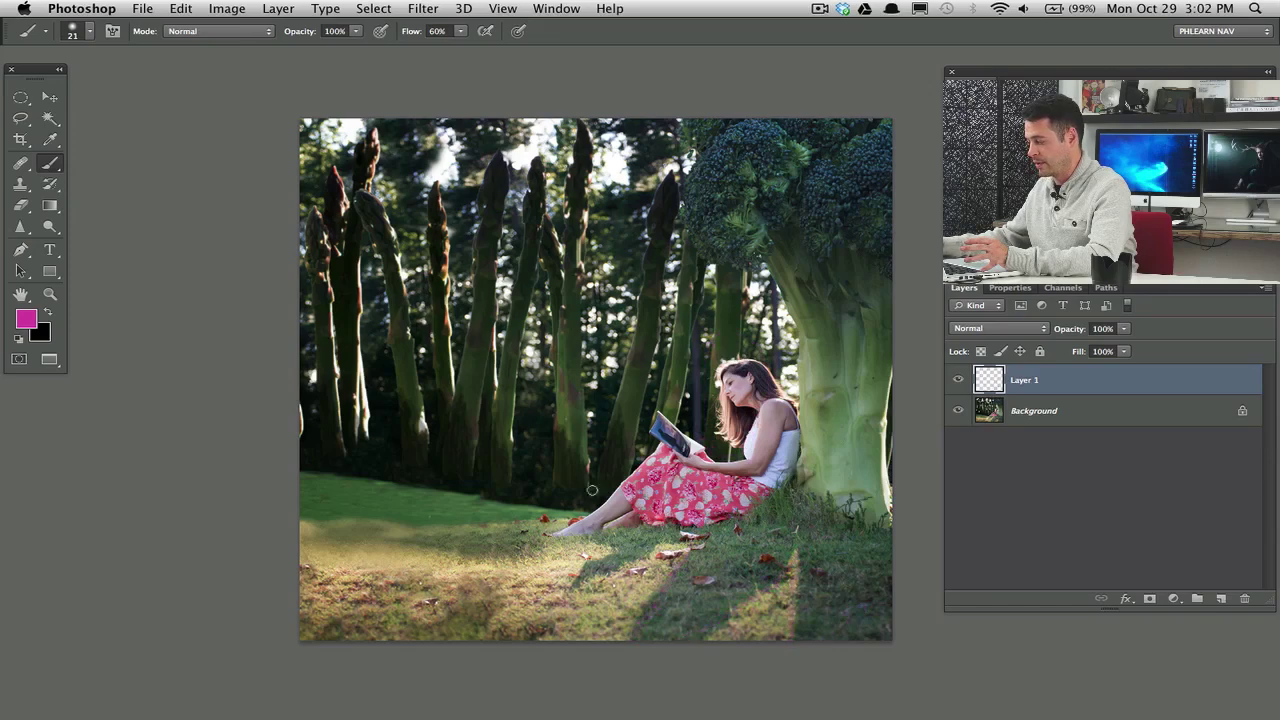
Step: Paint diagonal magenta strokes across the grass plus scribbles on the skirt and broccoli stem
left_click_drag(625, 466, 430, 638)
left_click_drag(541, 485, 330, 636)
left_click_drag(483, 460, 447, 486)
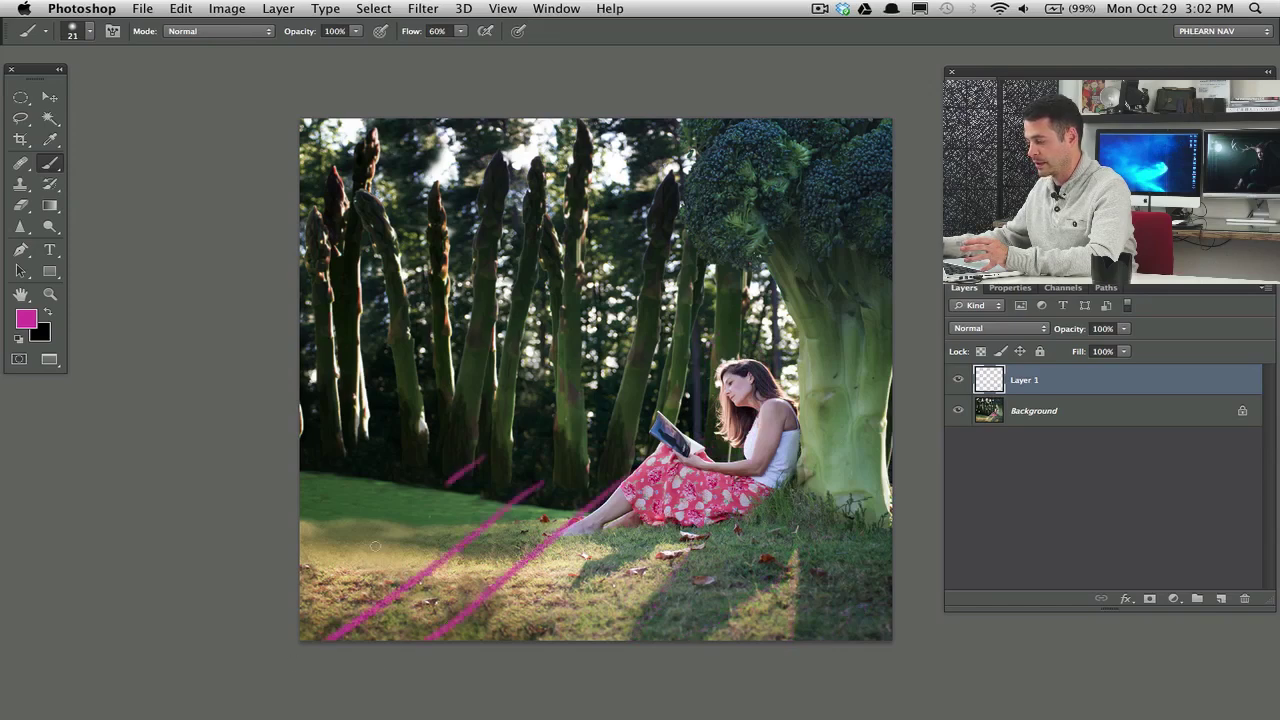
left_click_drag(375, 546, 300, 603)
left_click_drag(432, 461, 300, 548)
left_click_drag(377, 453, 300, 498)
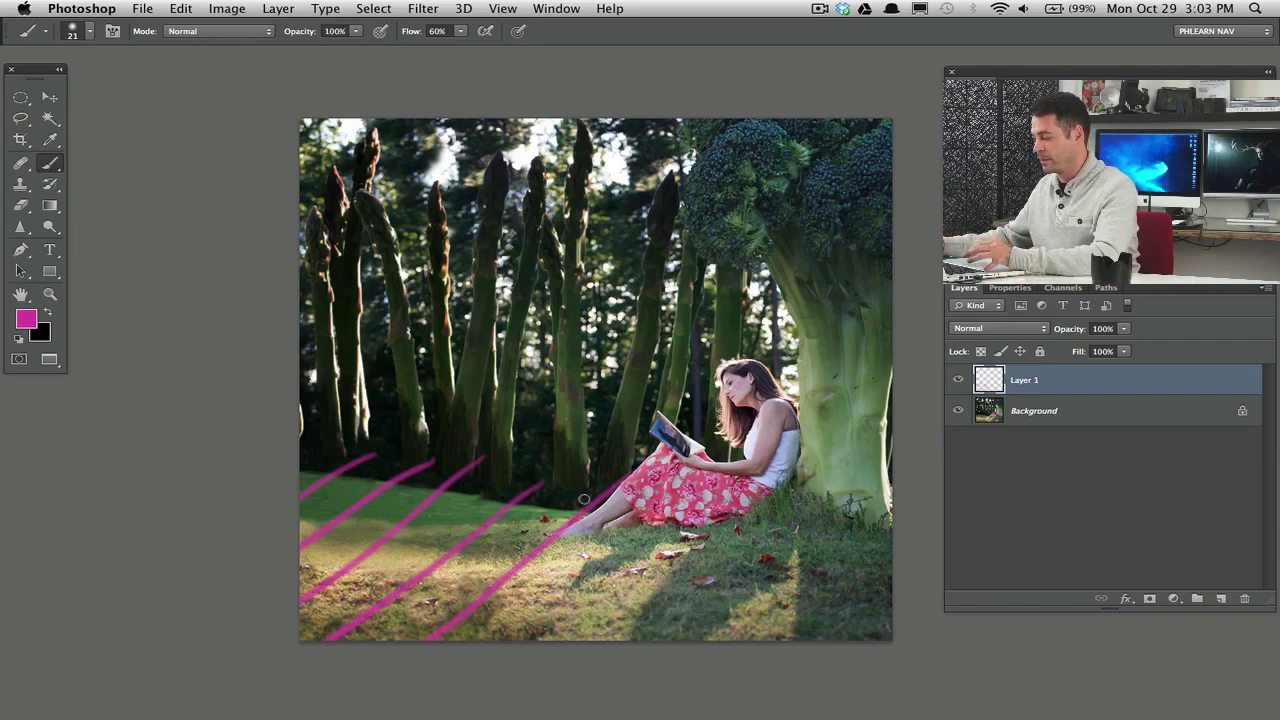
left_click_drag(617, 470, 407, 698)
mouse_move(553, 478)
left_mouse_down()
mouse_move(339, 664)
mouse_move(330, 655)
left_mouse_up()
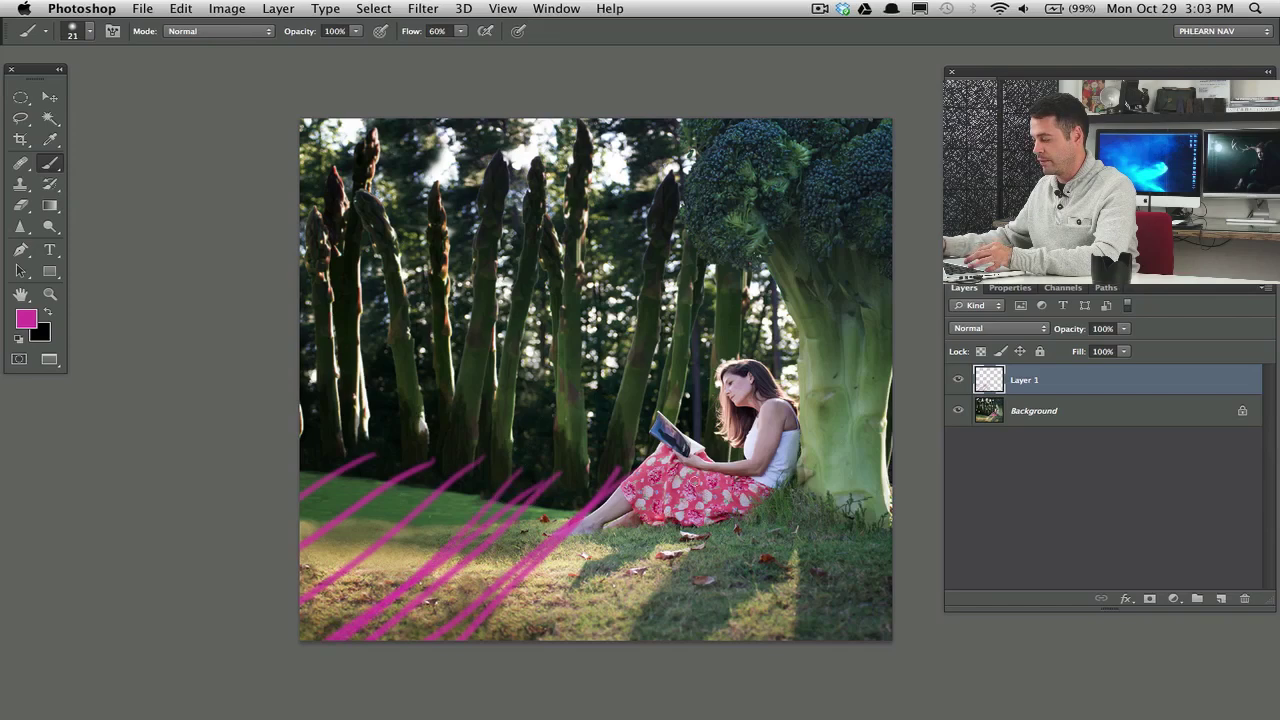
mouse_move(724, 500)
left_mouse_down()
mouse_move(767, 506)
mouse_move(735, 538)
mouse_move(745, 517)
mouse_move(730, 523)
mouse_move(775, 530)
left_mouse_up()
mouse_move(858, 478)
left_mouse_down()
mouse_move(840, 485)
mouse_move(845, 450)
left_mouse_up()
mouse_move(830, 535)
left_mouse_down()
mouse_move(858, 532)
mouse_move(856, 433)
mouse_move(810, 460)
mouse_move(830, 600)
mouse_move(886, 543)
left_mouse_up()
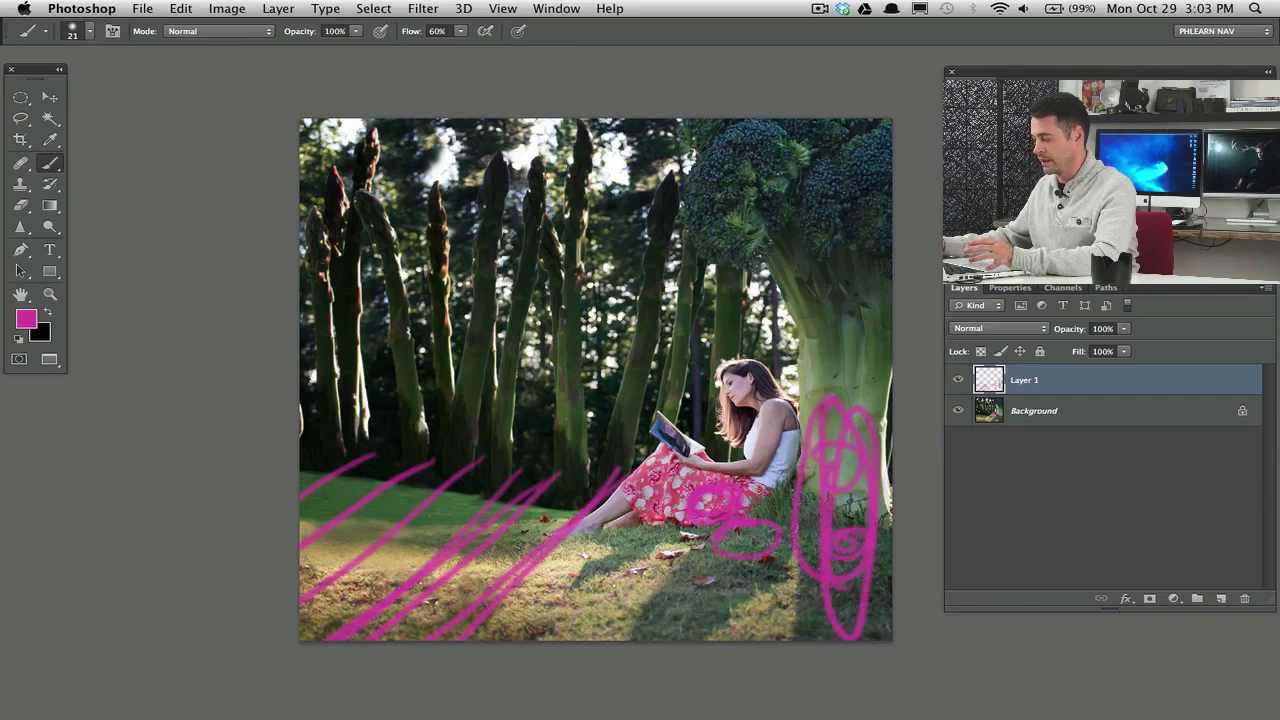
Step: Step back through history, removing all magenta strokes and Layer 1 itself
key("ctrl+alt+z")
key("ctrl+alt+z")
key("ctrl+alt+z")
key("ctrl+alt+z")
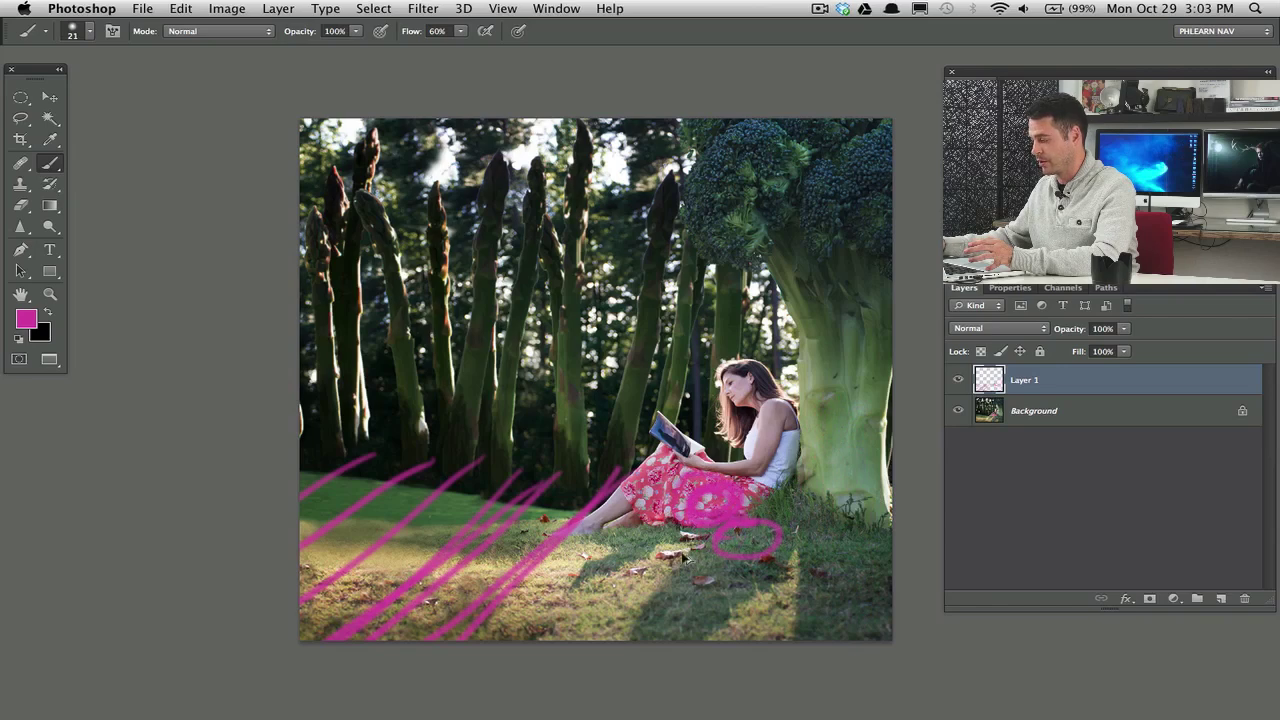
key("ctrl+alt+z")
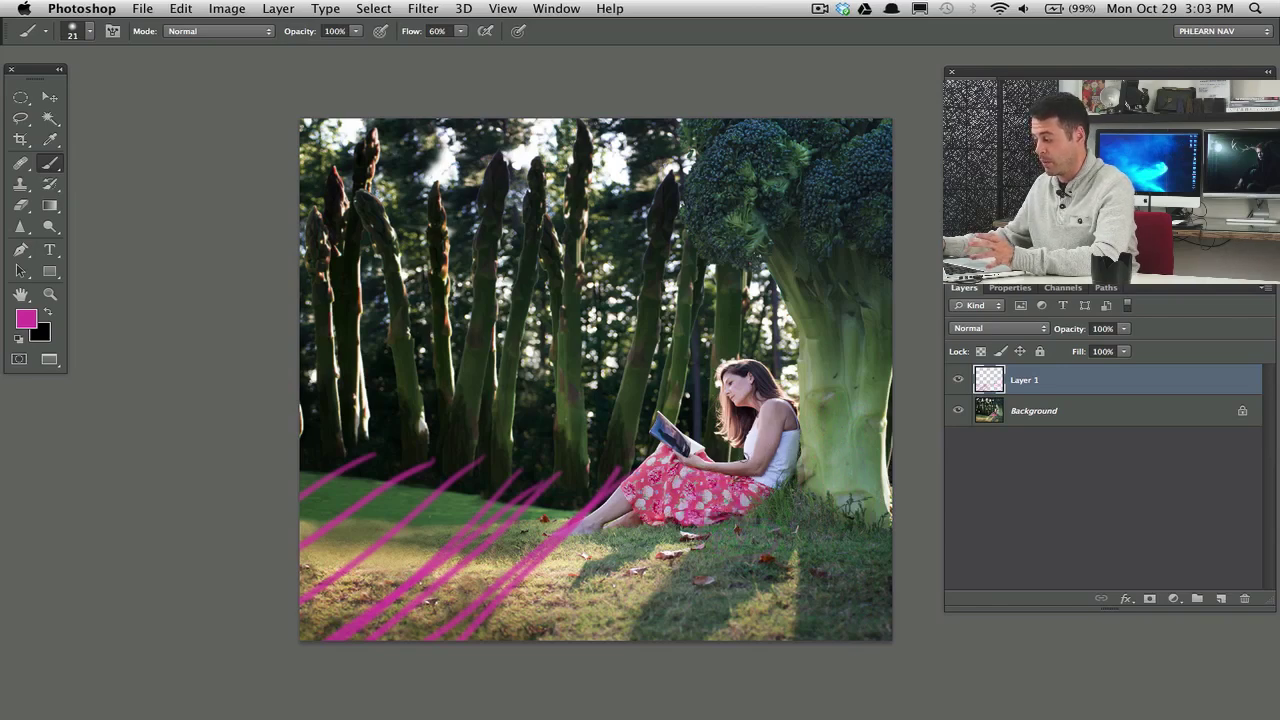
key("ctrl+alt+z")
key("ctrl+alt+z")
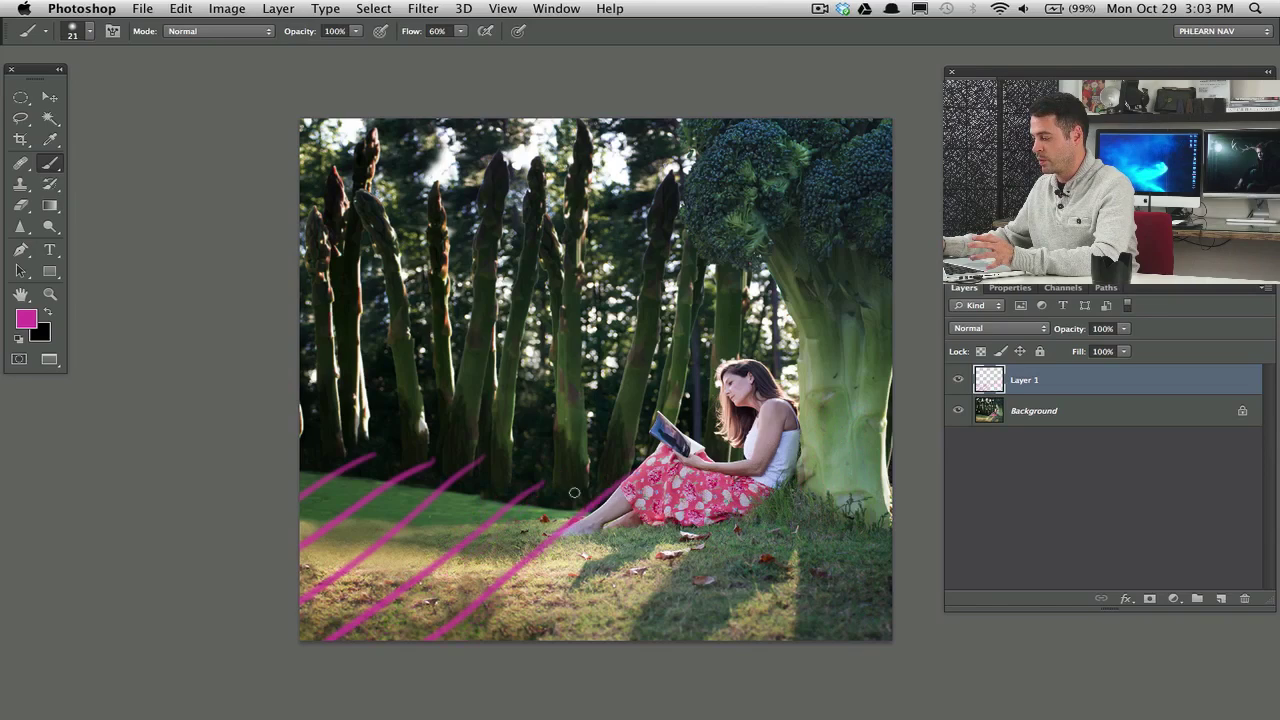
key("ctrl+alt+z")
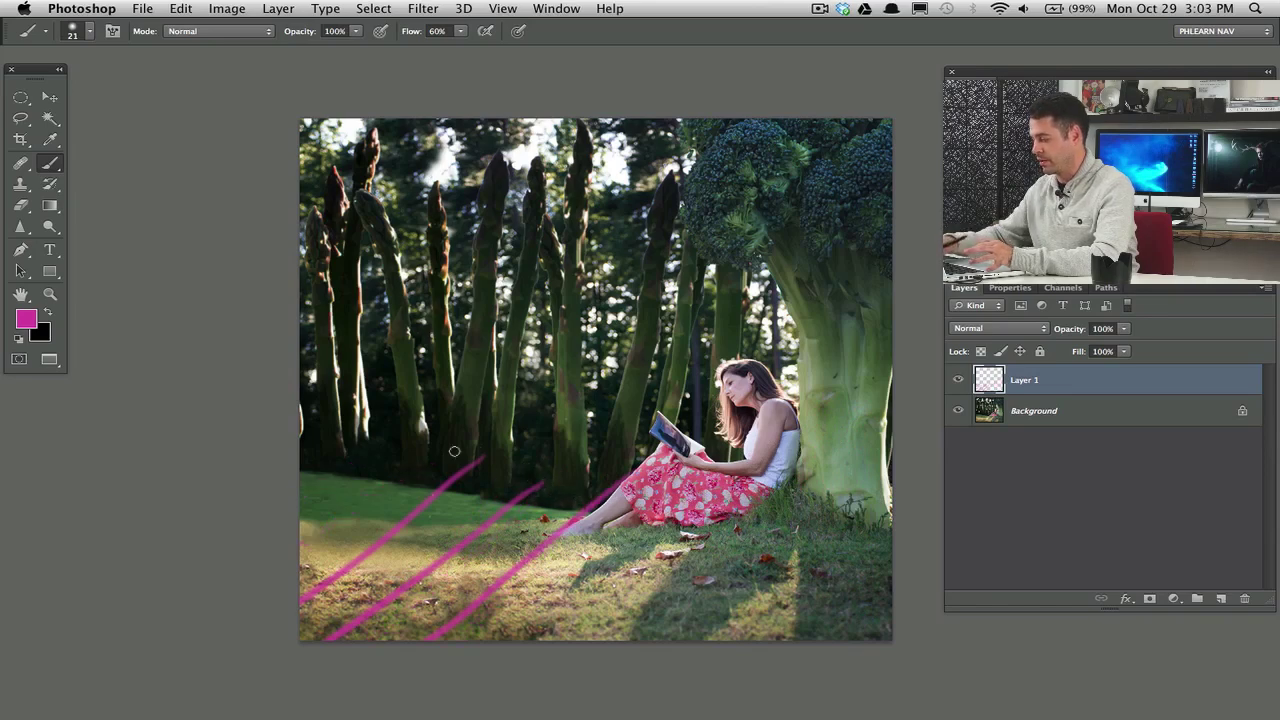
key("ctrl+alt+z")
key("ctrl+alt+z")
key("ctrl+alt+z")
key("ctrl+alt+z")
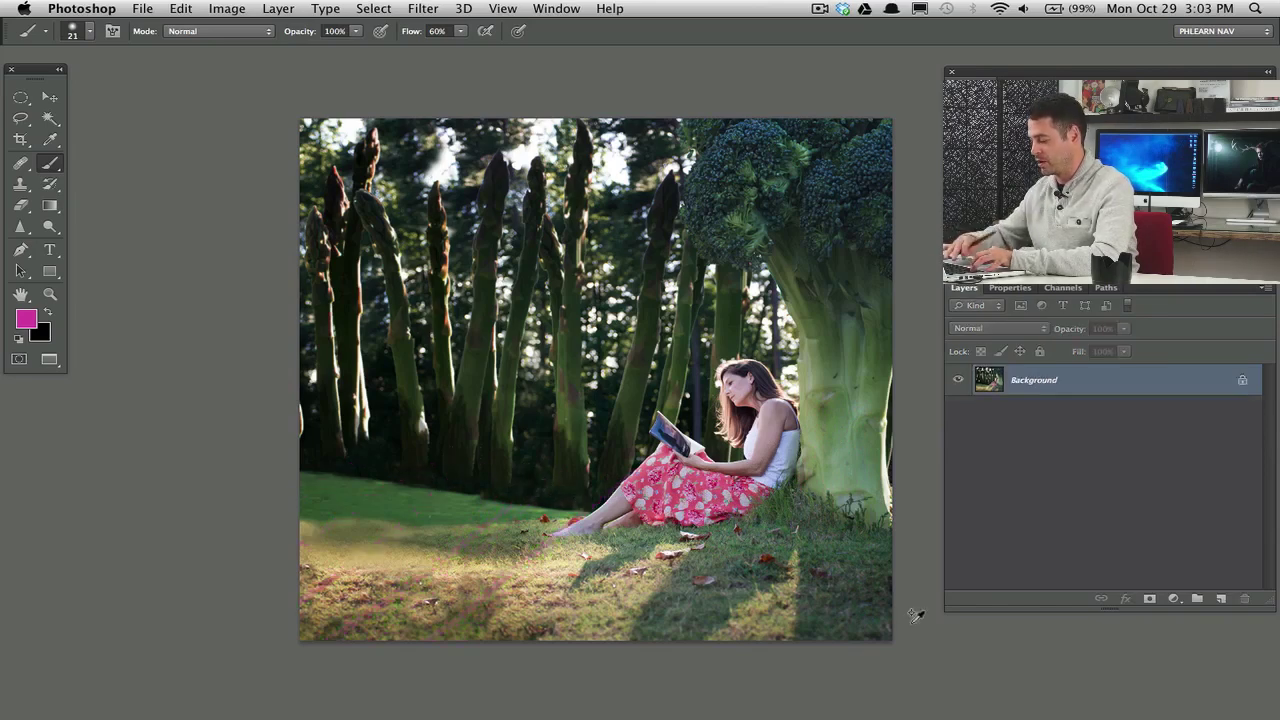
key("ctrl+shift+z")
left_click_drag(424, 332, 470, 474)
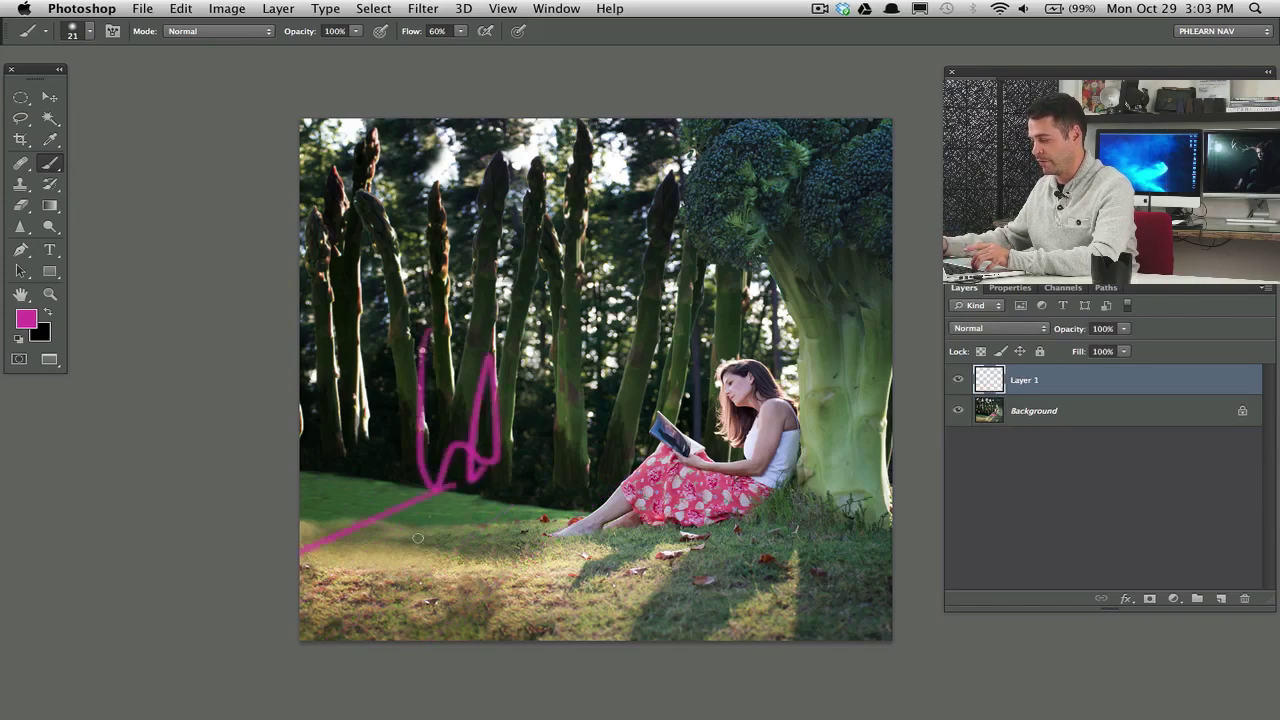
key("ctrl+alt+z")
key("ctrl+alt+z")
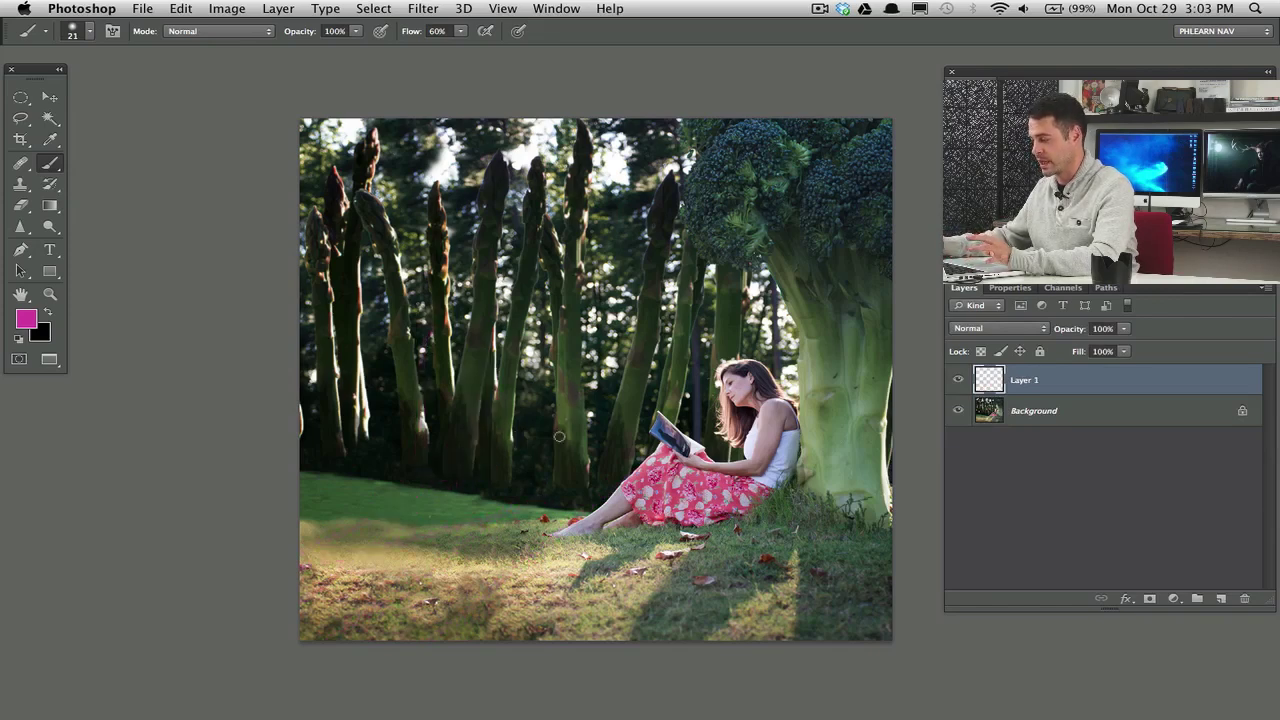
left_click_drag(451, 357, 516, 318)
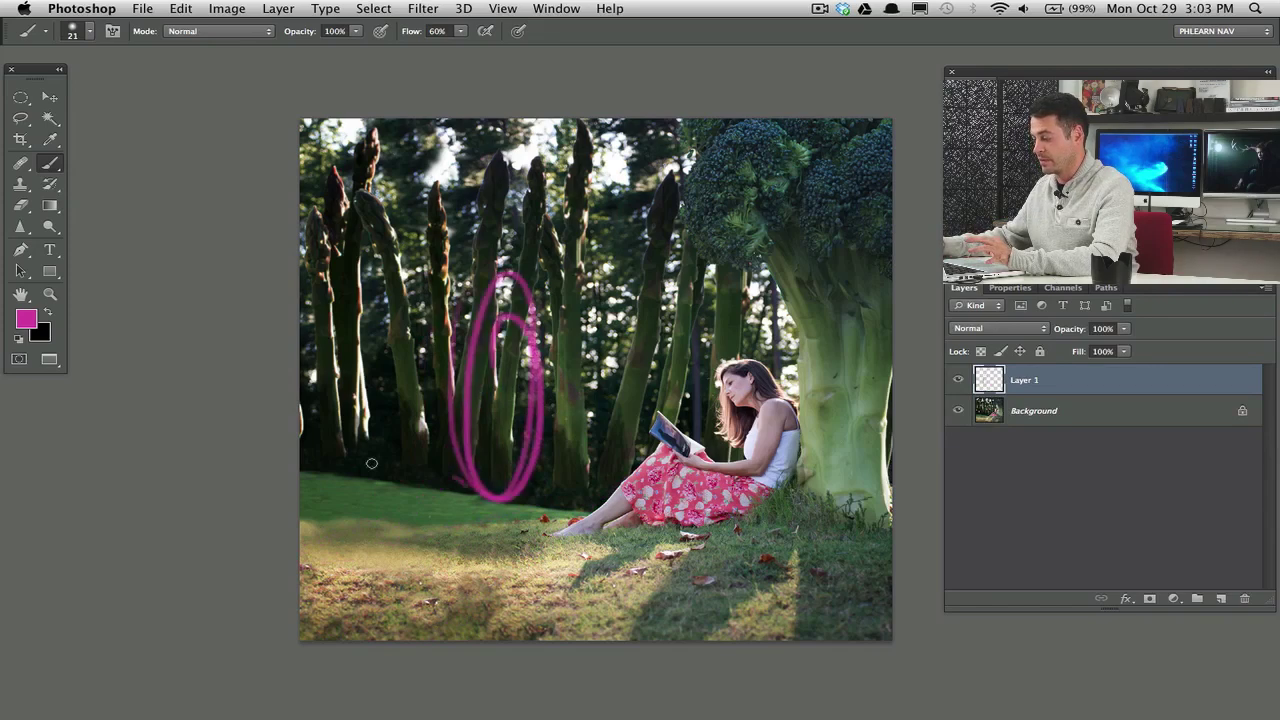
left_click_drag(371, 463, 495, 469)
key("ctrl+alt+z")
key("ctrl+alt+z")
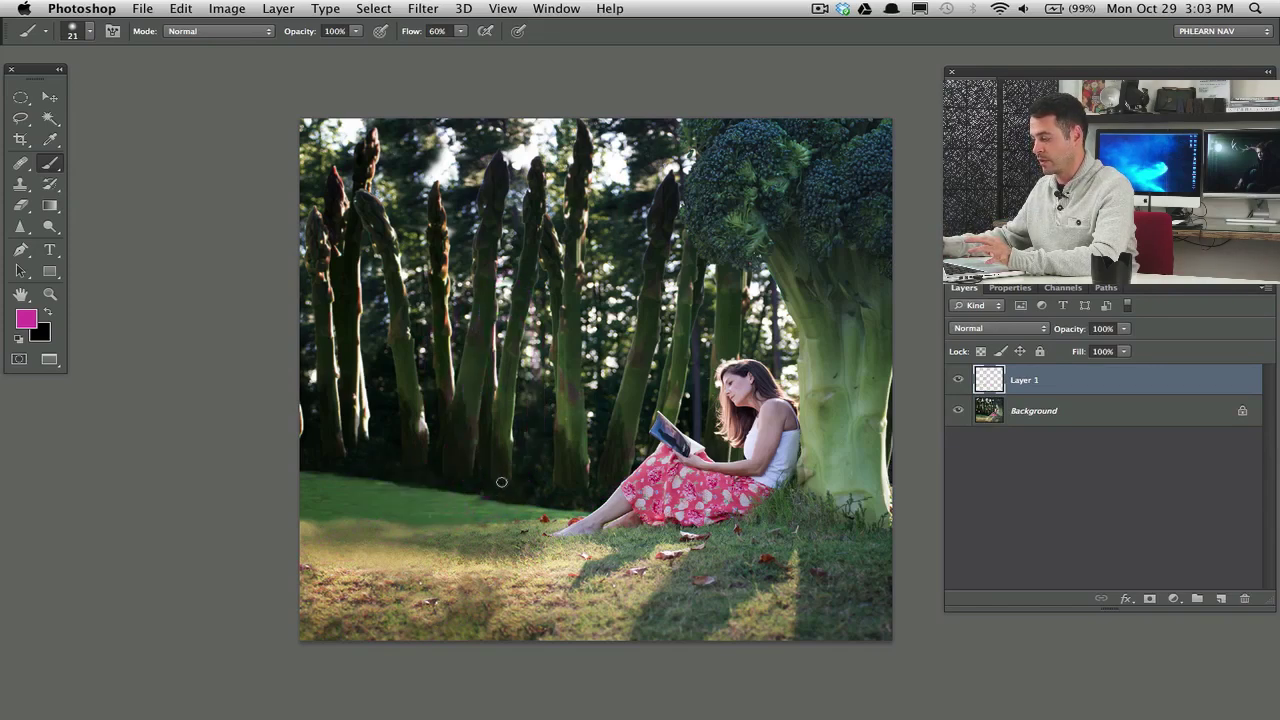
key("ctrl+alt+z")
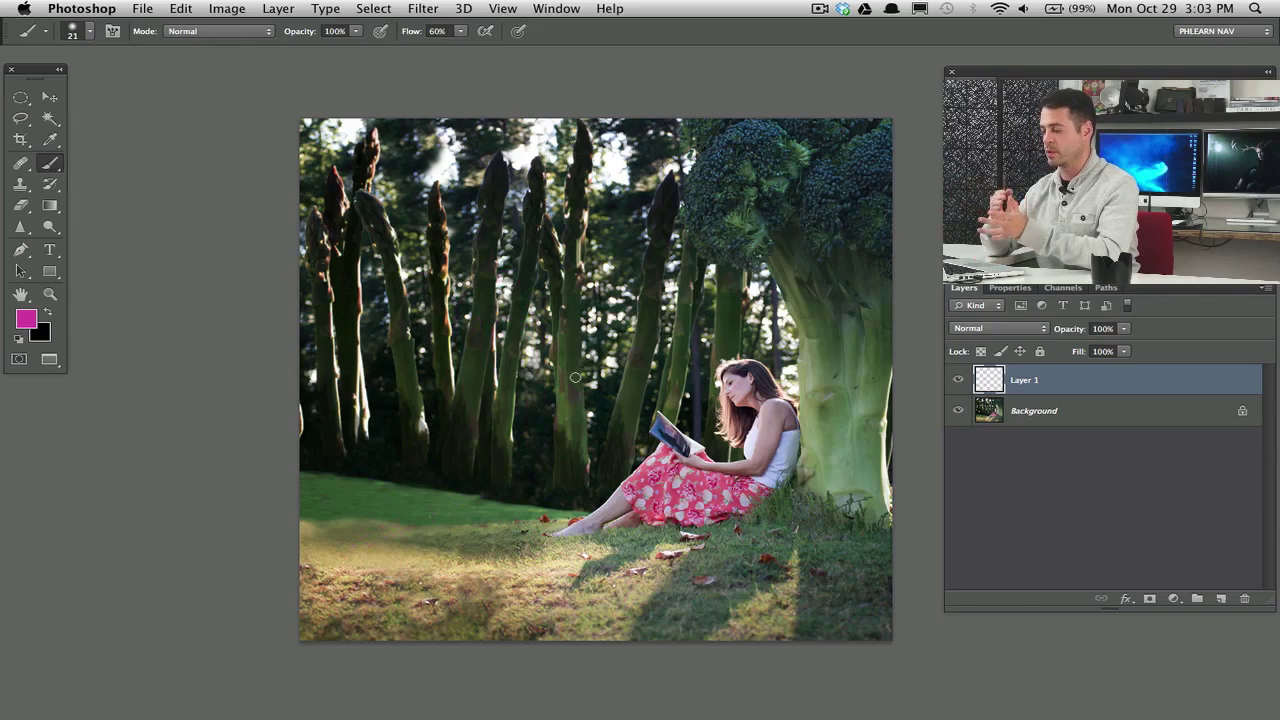
mouse_move(540, 165)
left_mouse_down()
mouse_move(442, 310)
mouse_move(584, 397)
left_mouse_up()
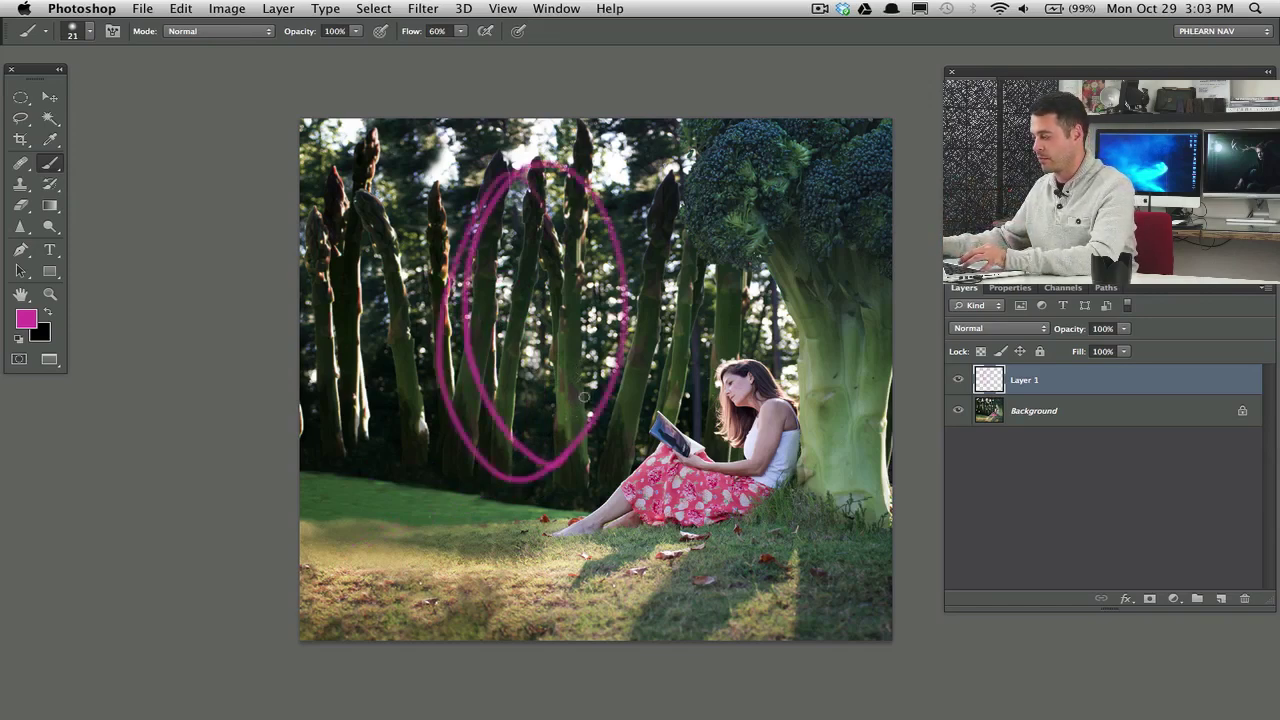
key("ctrl+alt+z")
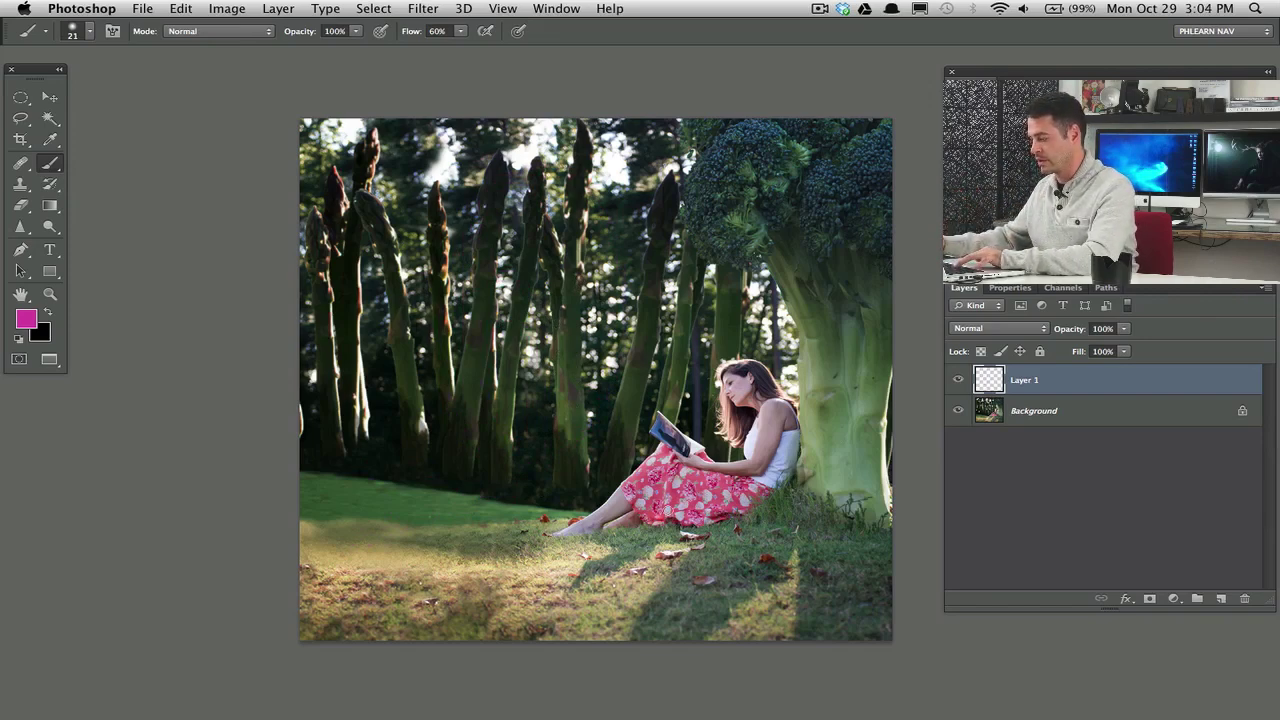
Step: Set a 10%-flow brush, sample green from the grass, and enlarge the brush to 252 px
left_click_drag(455, 488, 462, 390)
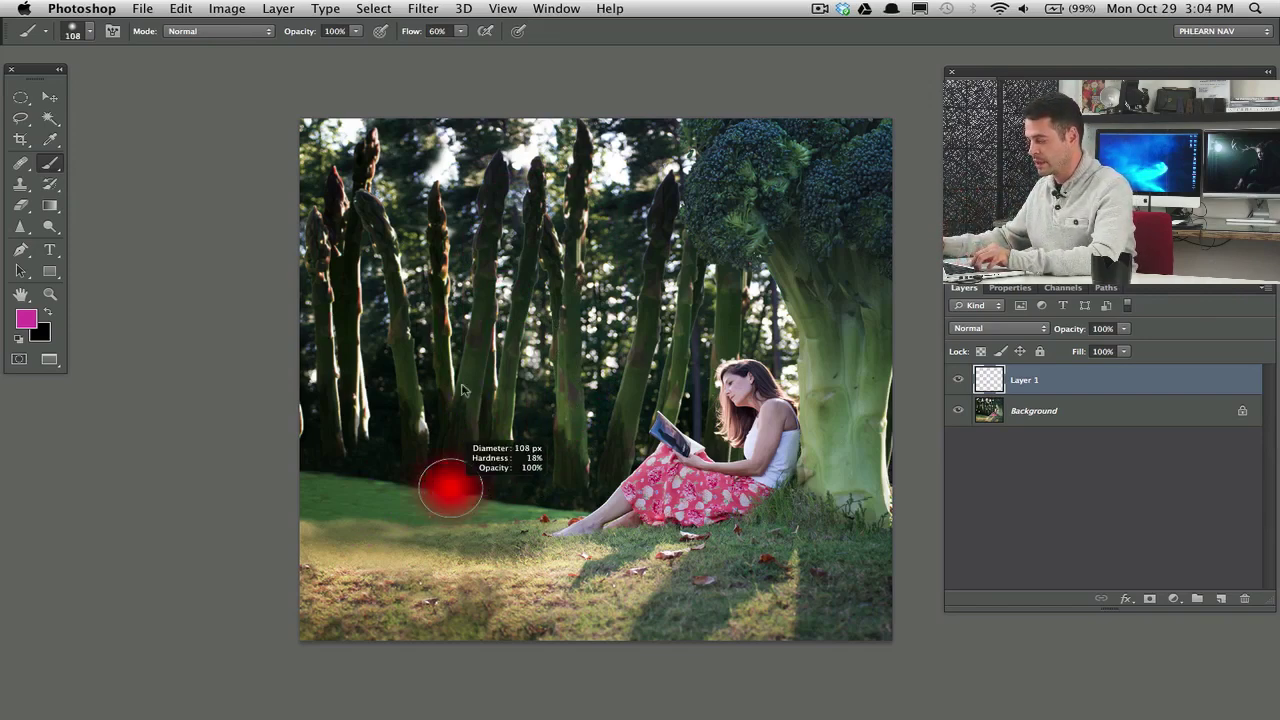
left_click_drag(451, 487, 454, 487)
key("shift+1")
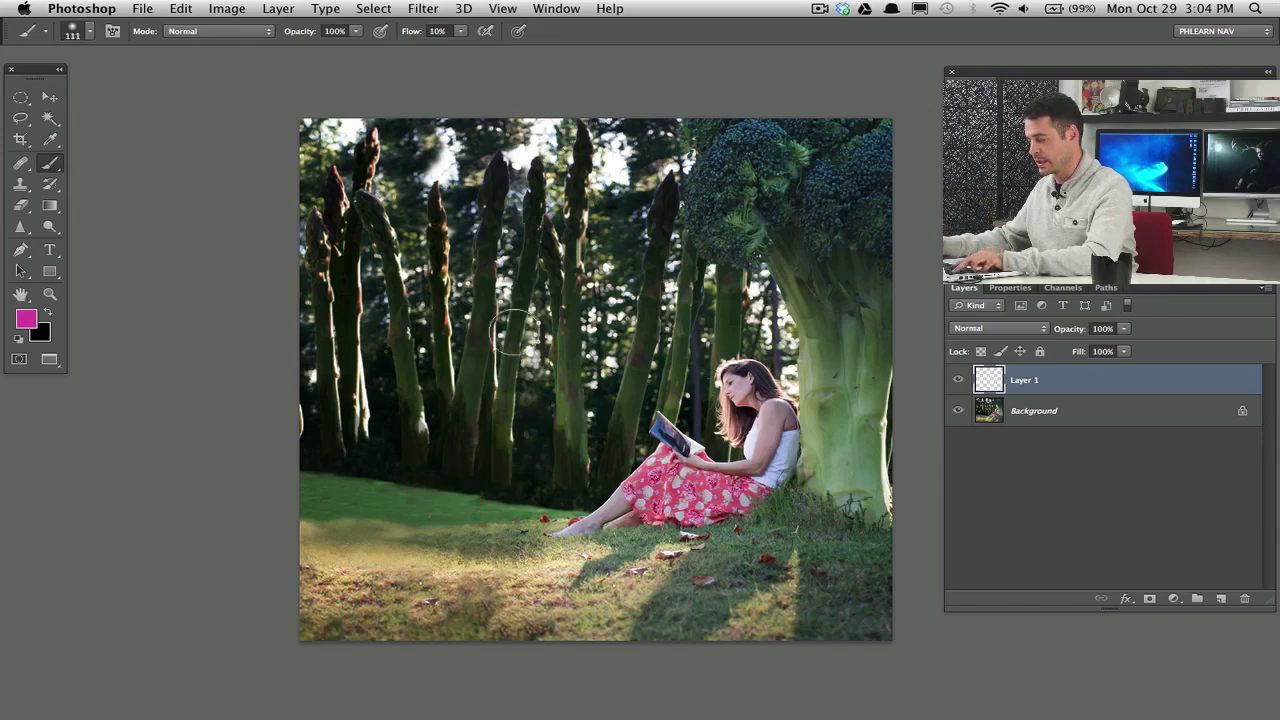
left_click_drag(571, 421, 577, 385)
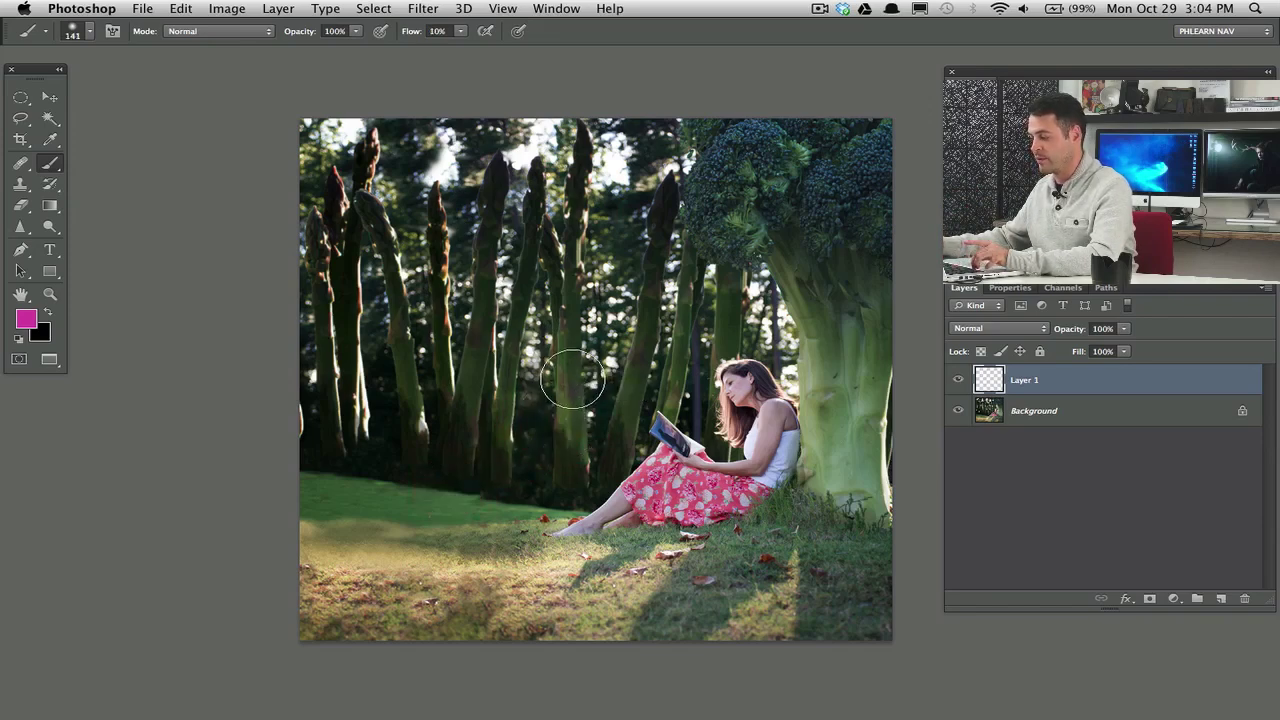
left_click(574, 364, "alt")
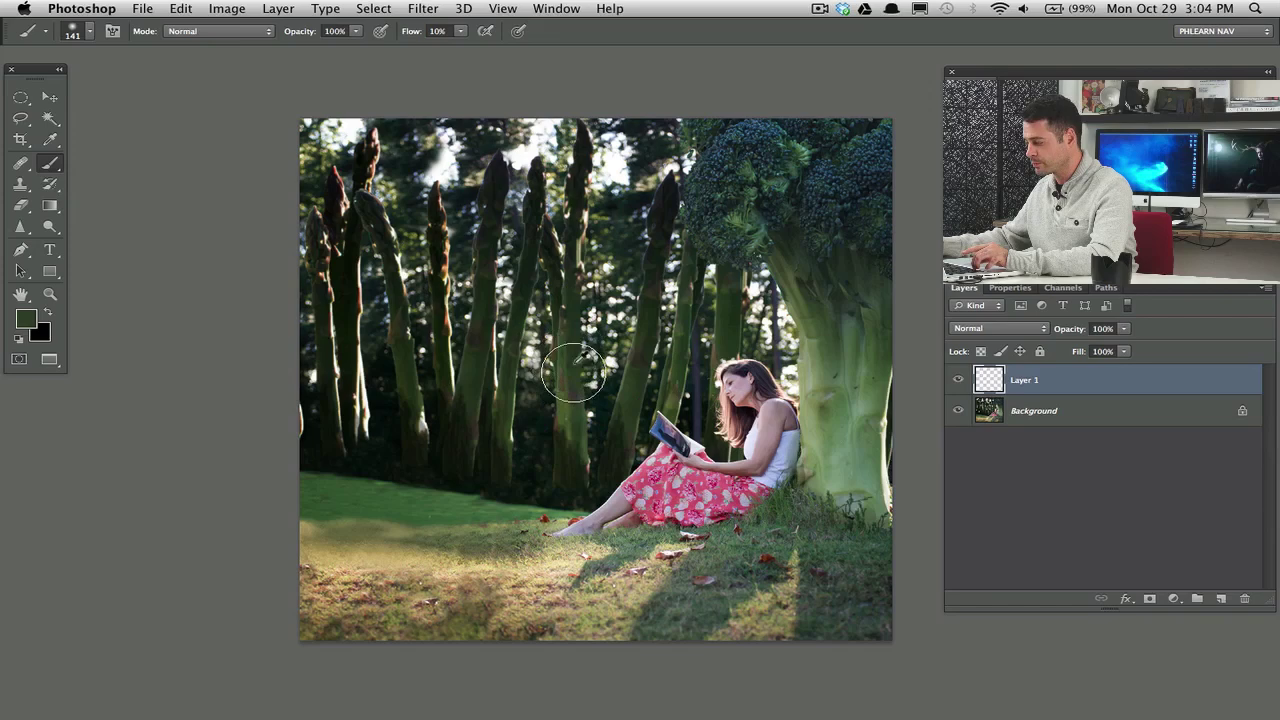
left_click(580, 357, "alt")
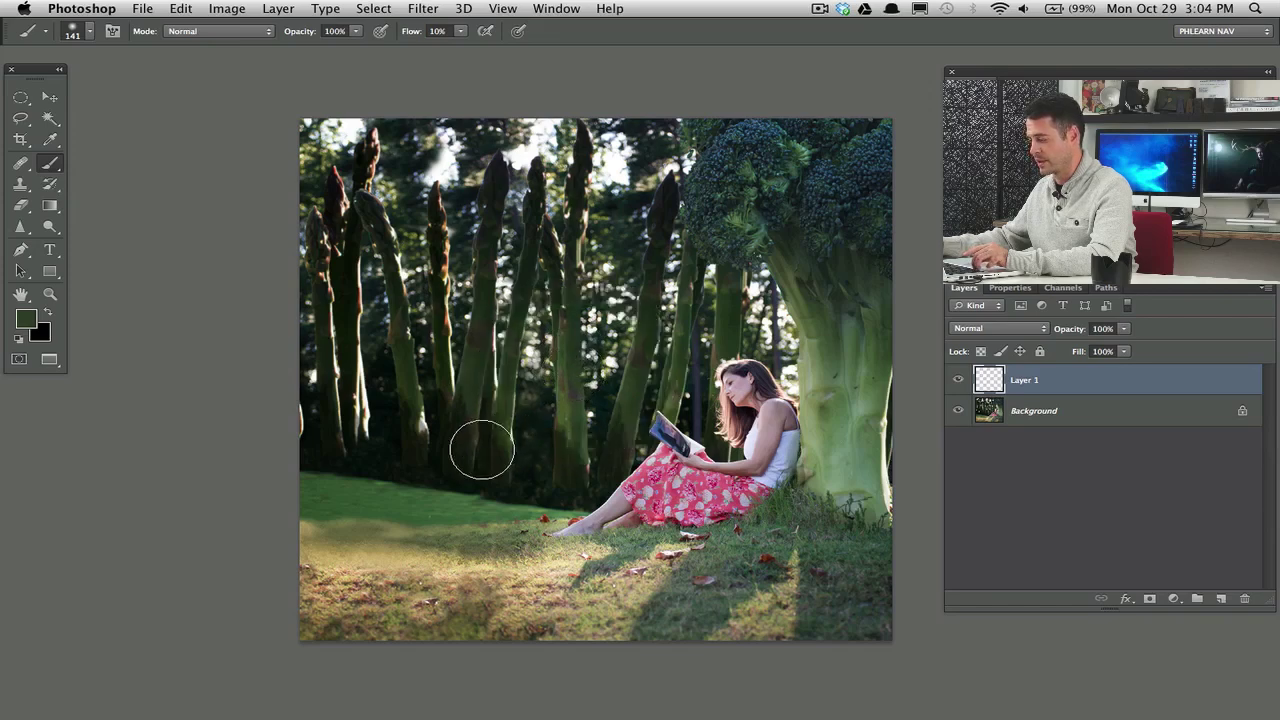
left_click_drag(482, 450, 514, 460)
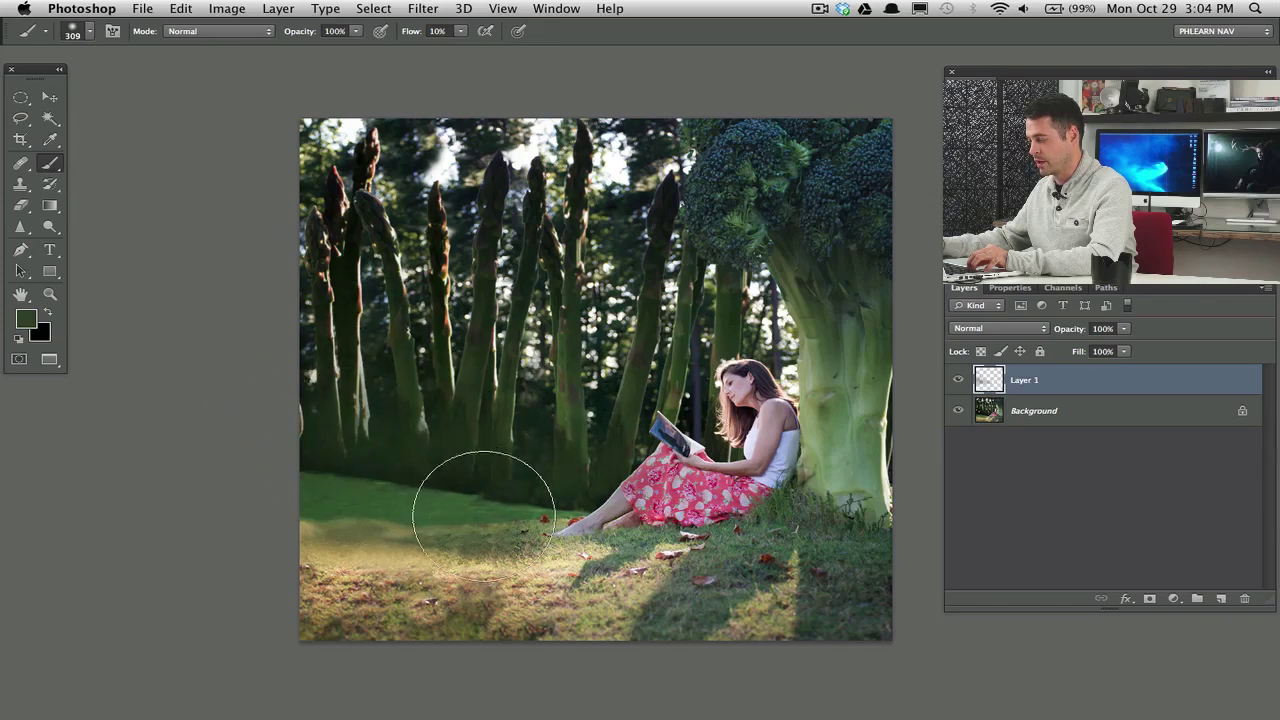
Step: Compare Normal and Lighten blend modes on Layer 1, settling on Lighten
left_click(990, 330)
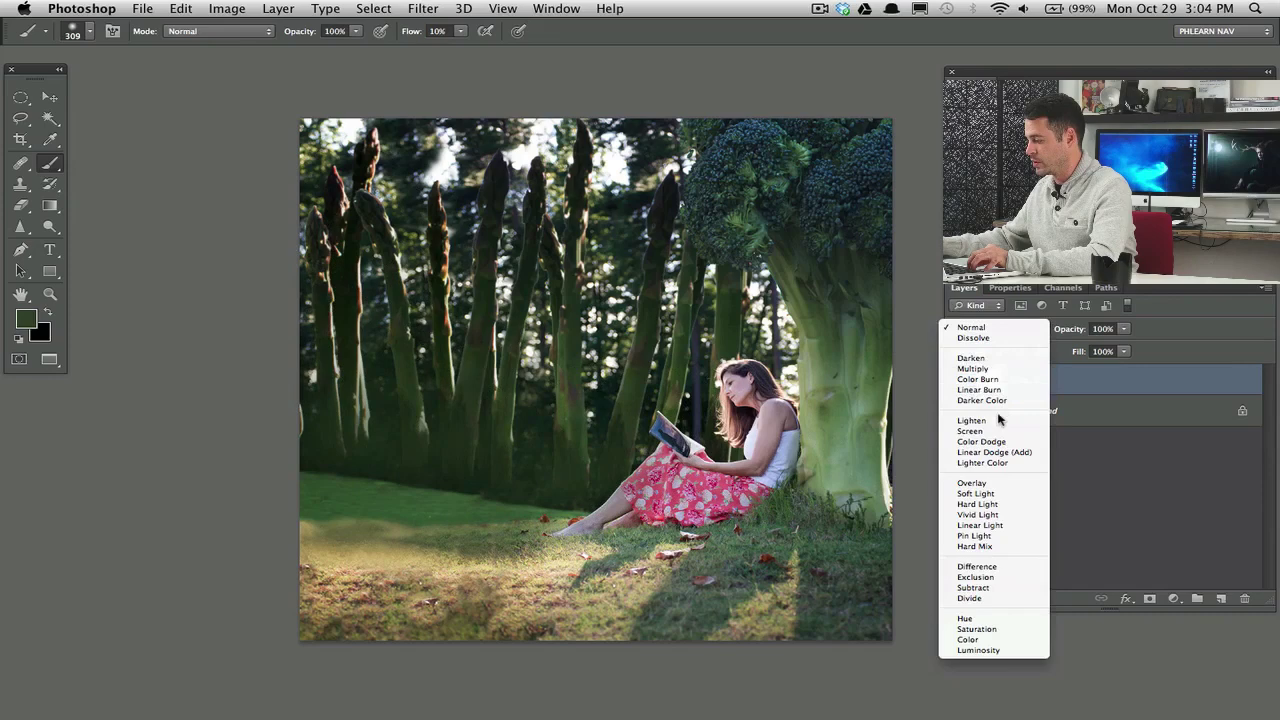
left_click(995, 418)
key("super+z")
key("super+z")
key("super+z")
key("super+z")
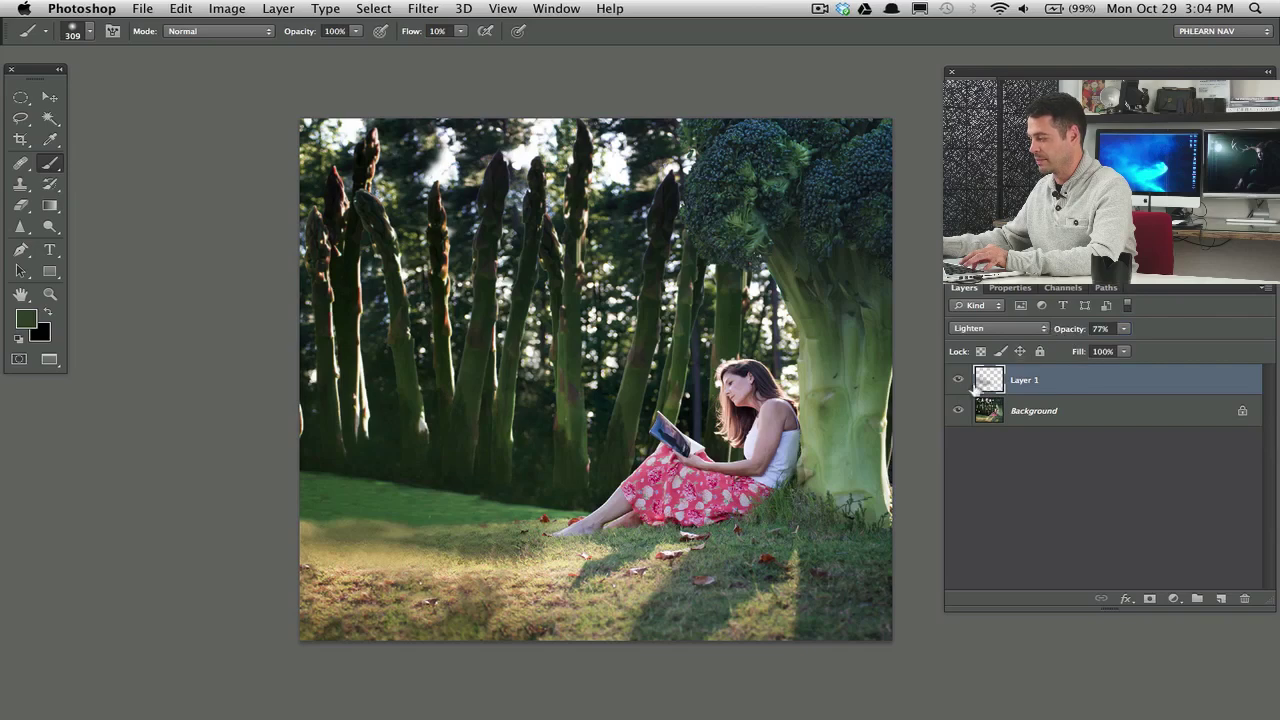
left_click(998, 328)
left_click(975, 290)
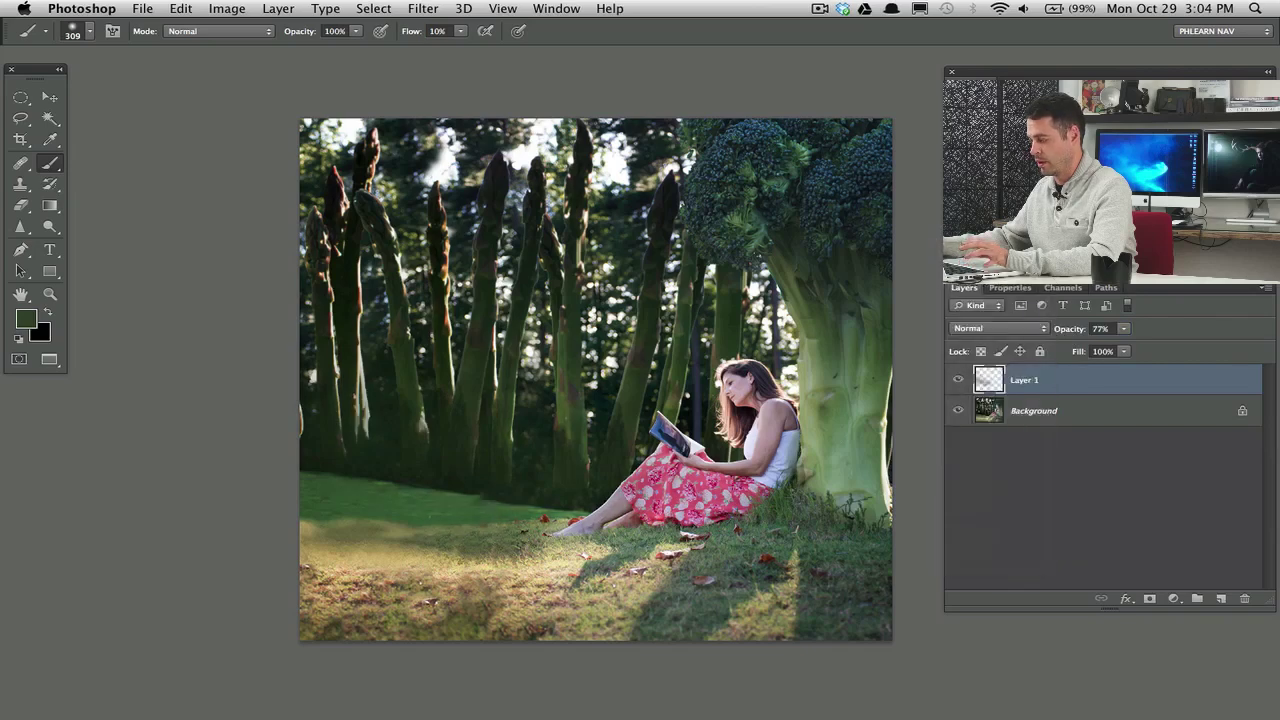
left_click(998, 328)
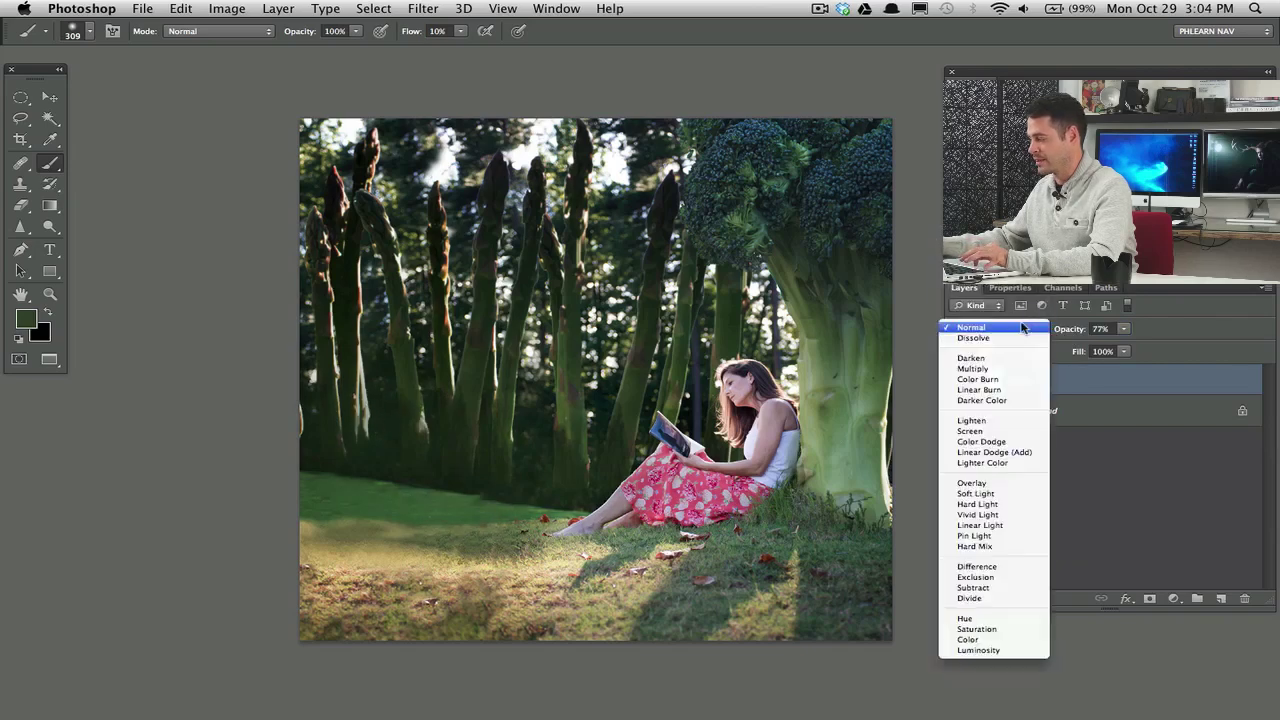
left_click(985, 422)
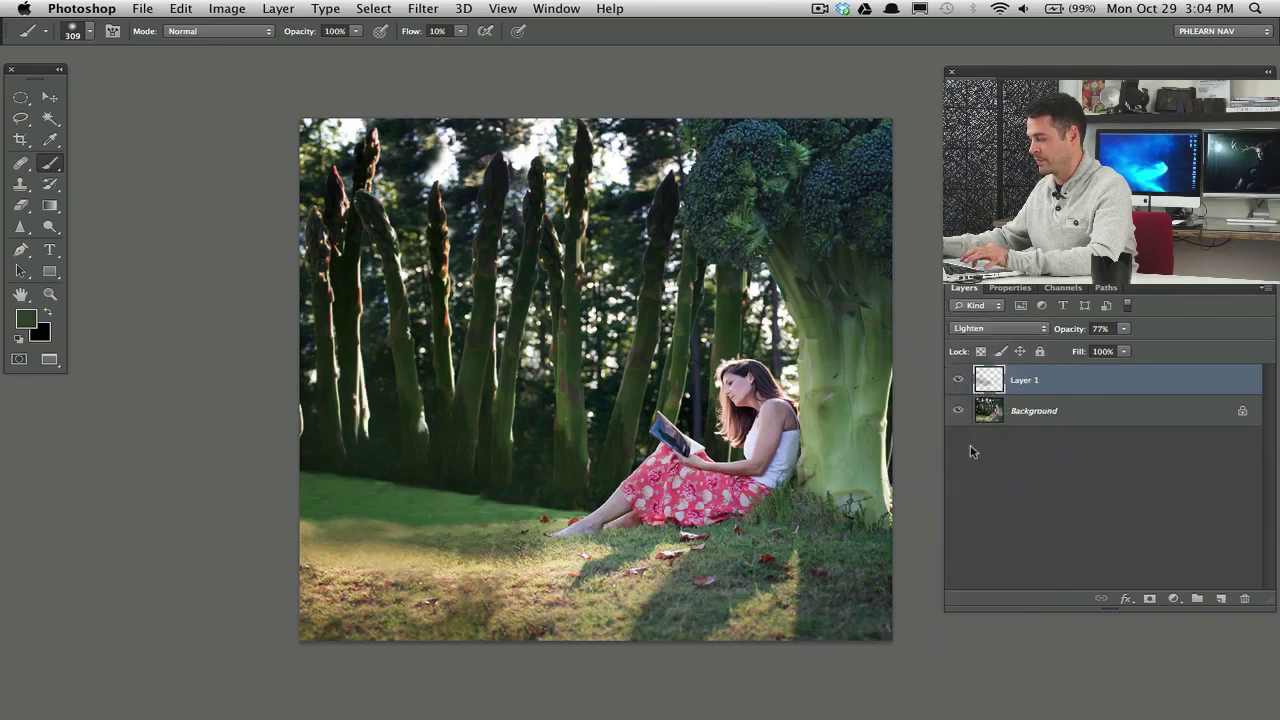
Step: Toggle Layer 1's visibility to compare, then start a new 200 × 200 px document
left_click(958, 380)
left_click(958, 380)
left_click(958, 380)
left_click(958, 380)
left_click(958, 380)
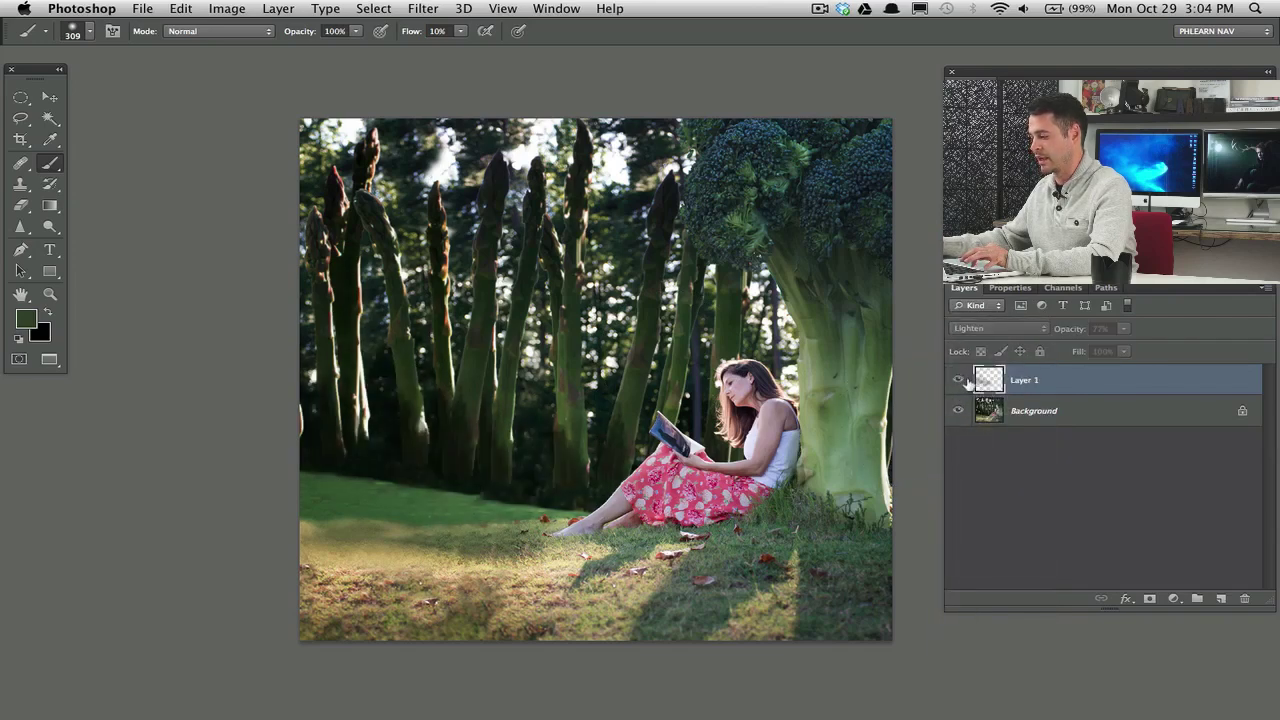
left_click(958, 380)
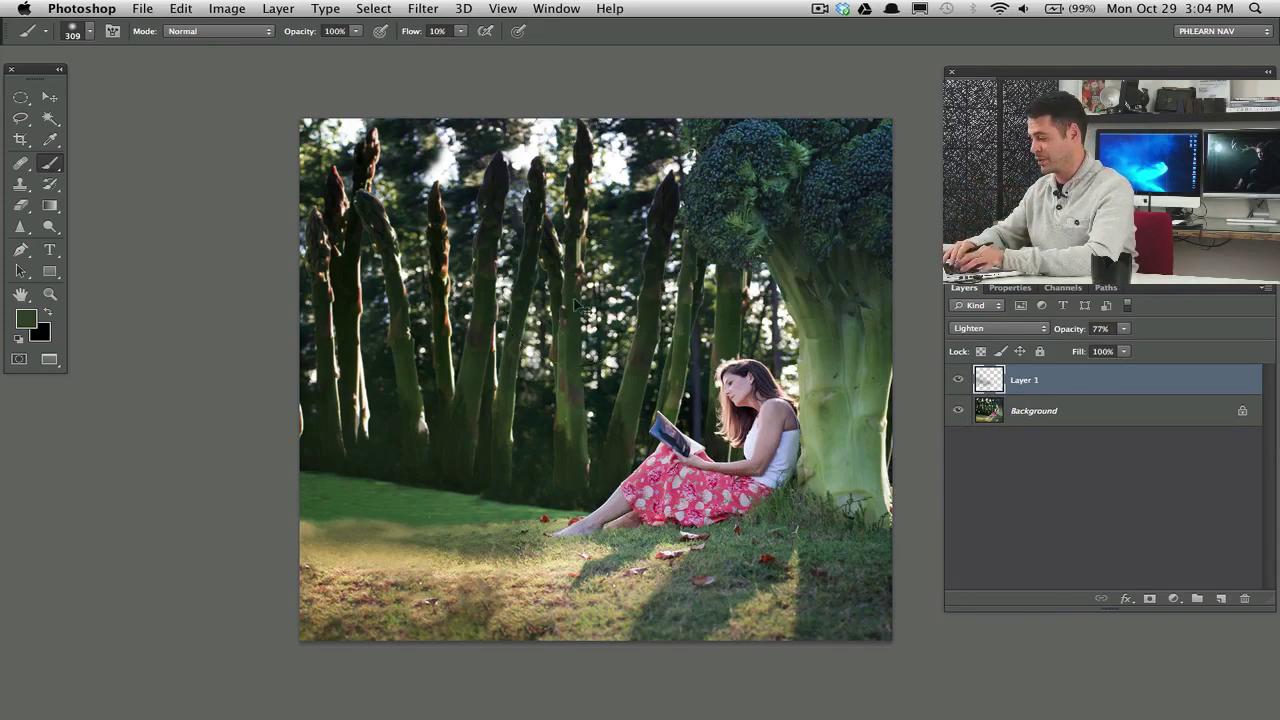
key("super+n")
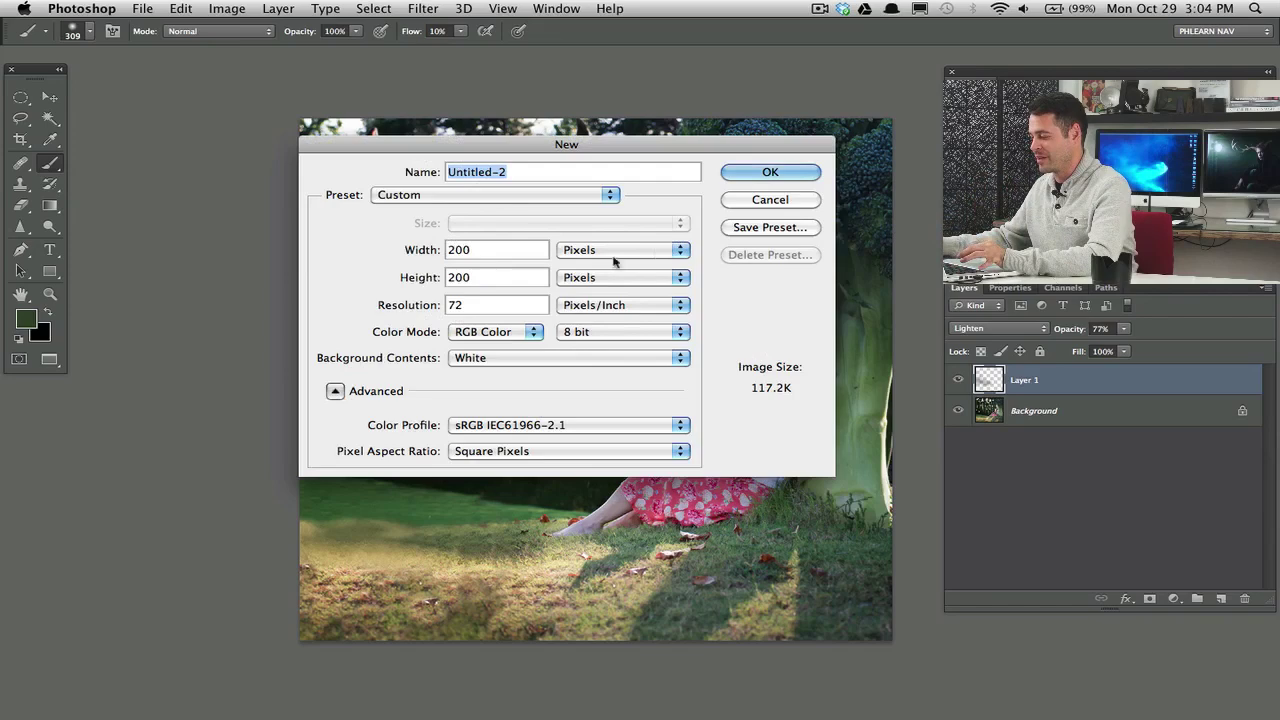
Step: Create the blank document and fill a tall oval selection with black on a new layer
left_click(778, 174)
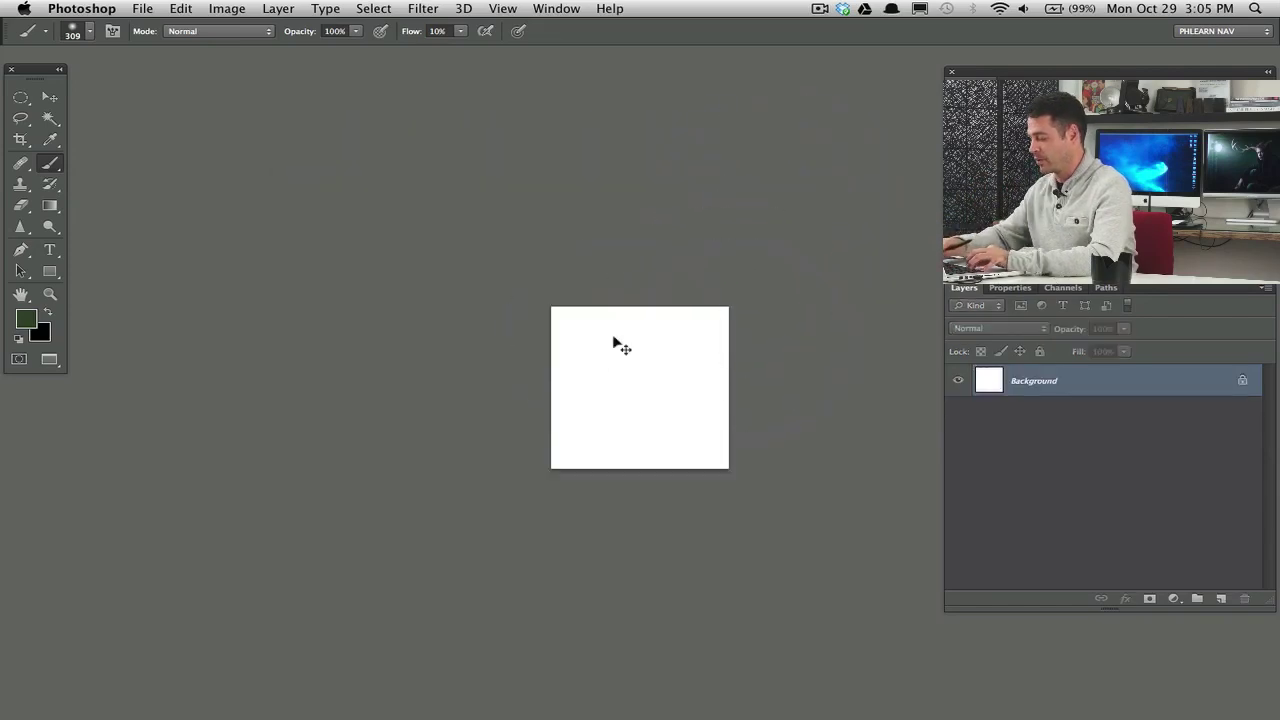
key("super+plus")
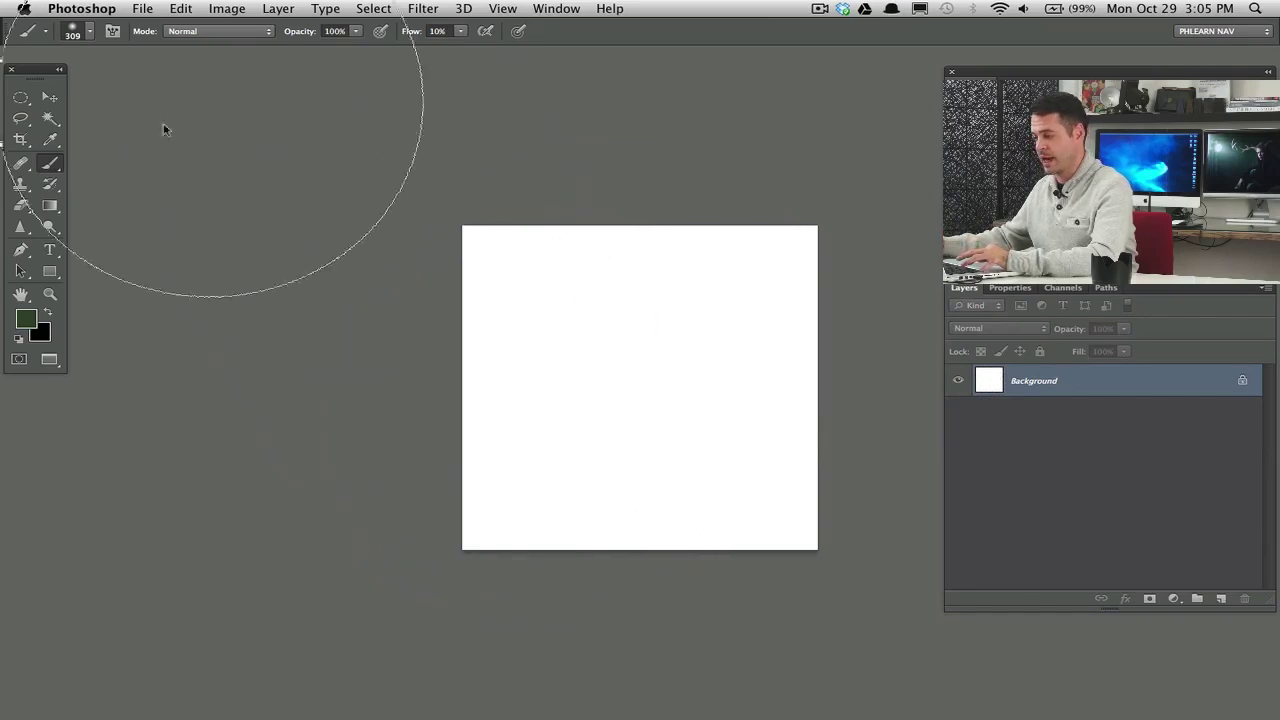
left_click(20, 98)
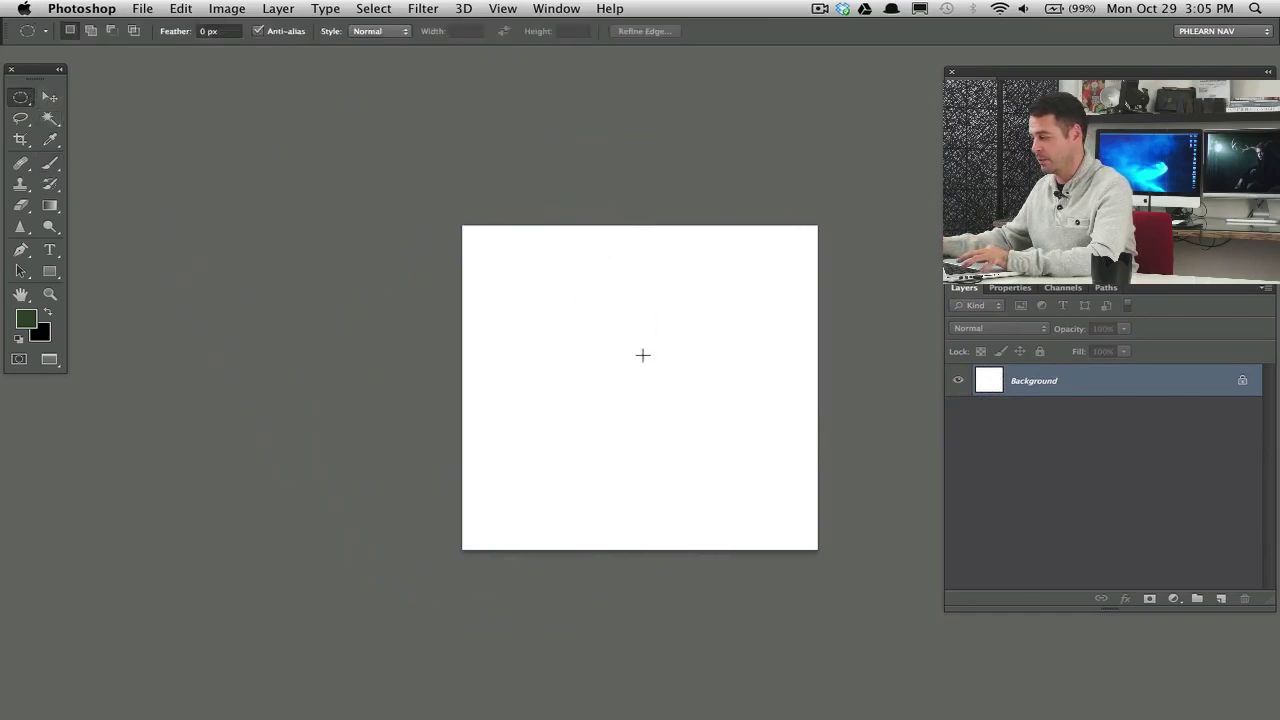
left_click_drag(643, 355, 727, 520)
key("alt+shift+super+n")
key("alt+BackSpace")
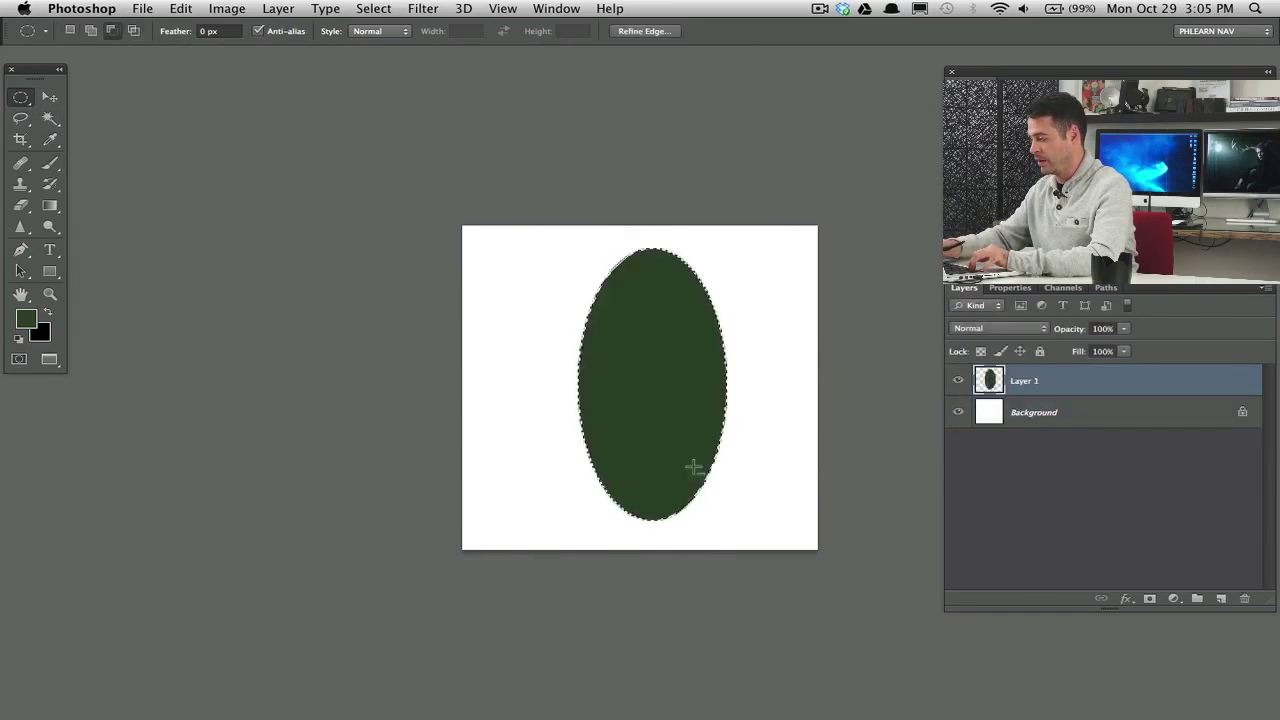
key("d")
key("alt+BackSpace")
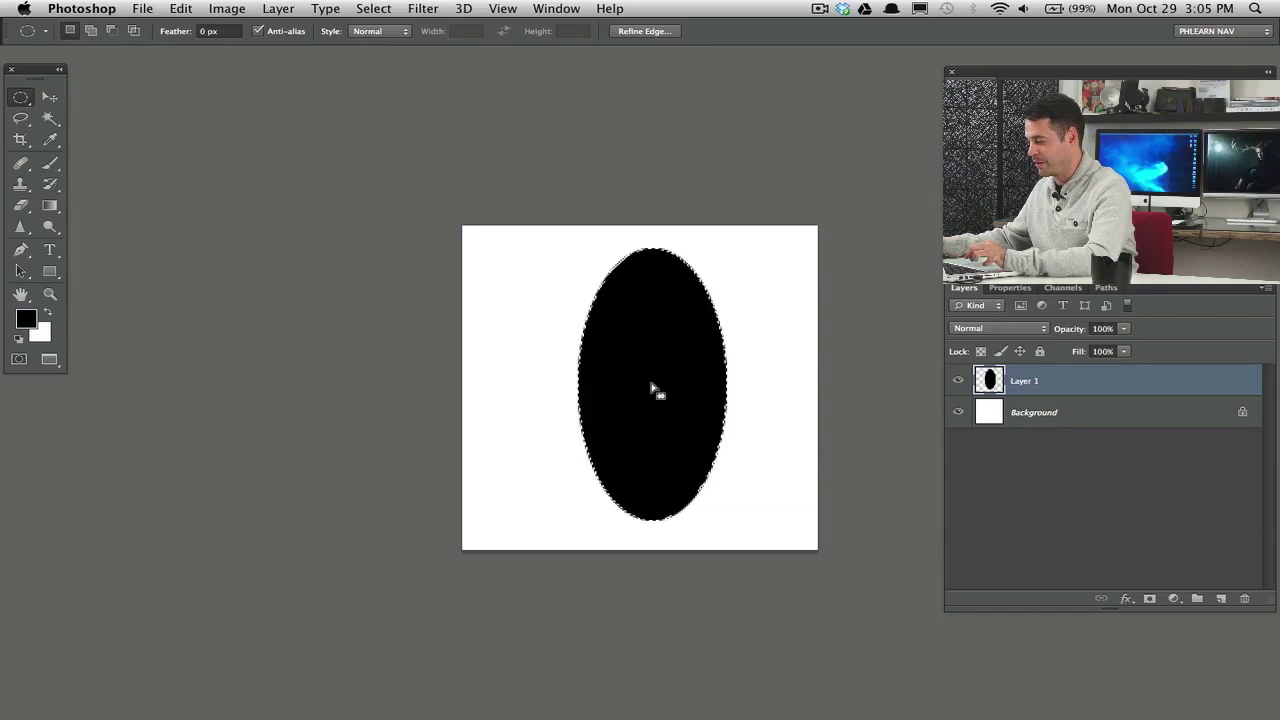
Step: Offset the oval selection up-right and delete inside it, leaving a black crescent
left_click_drag(651, 389, 668, 369)
key("Return")
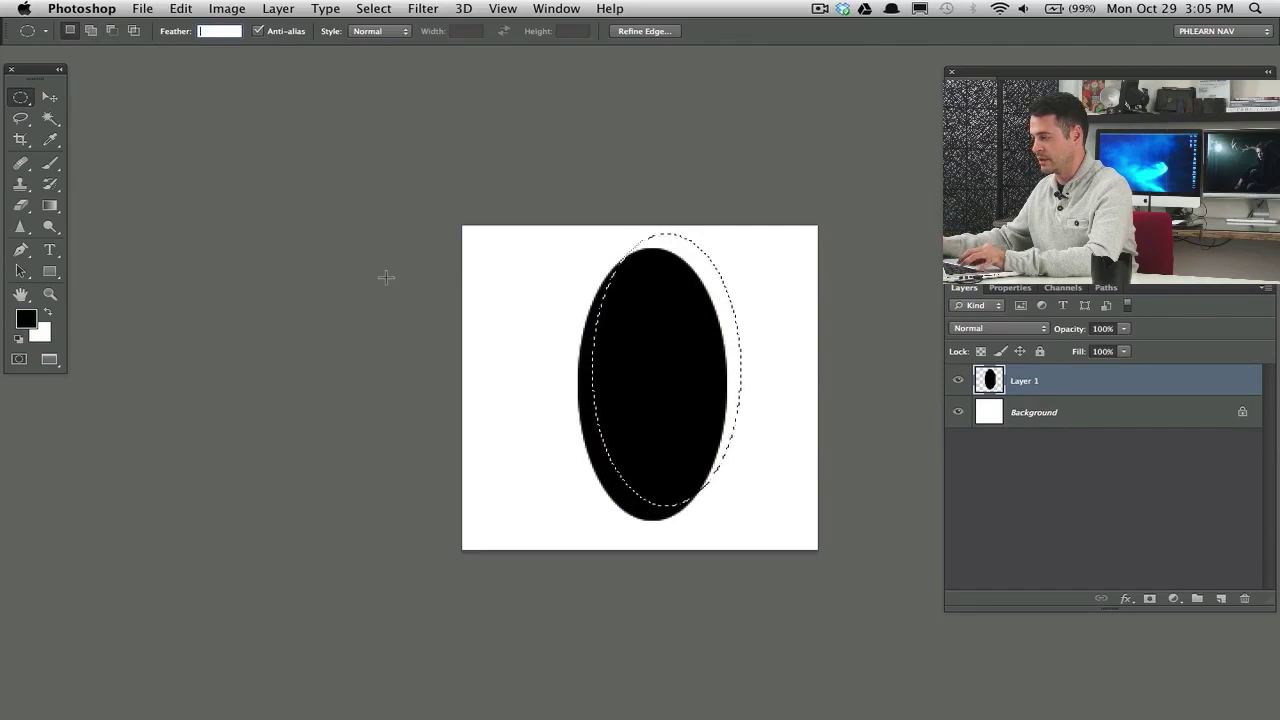
key("Return")
key("Delete")
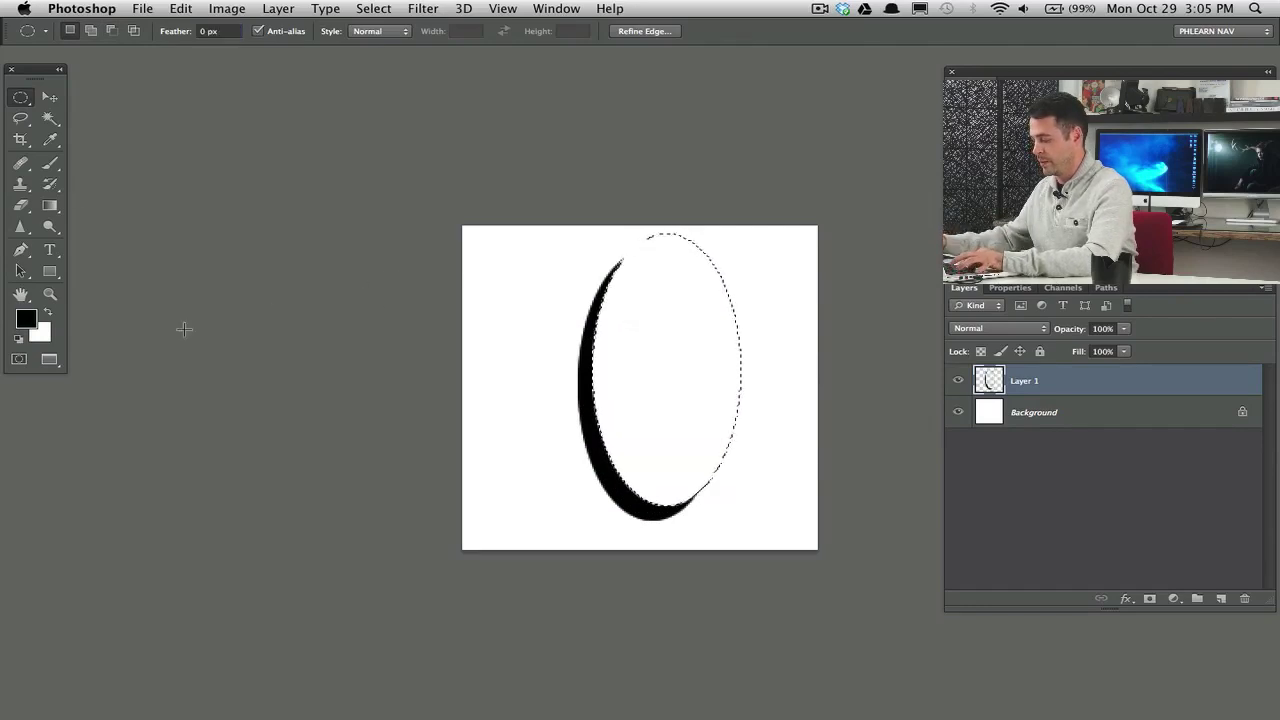
key("super+d")
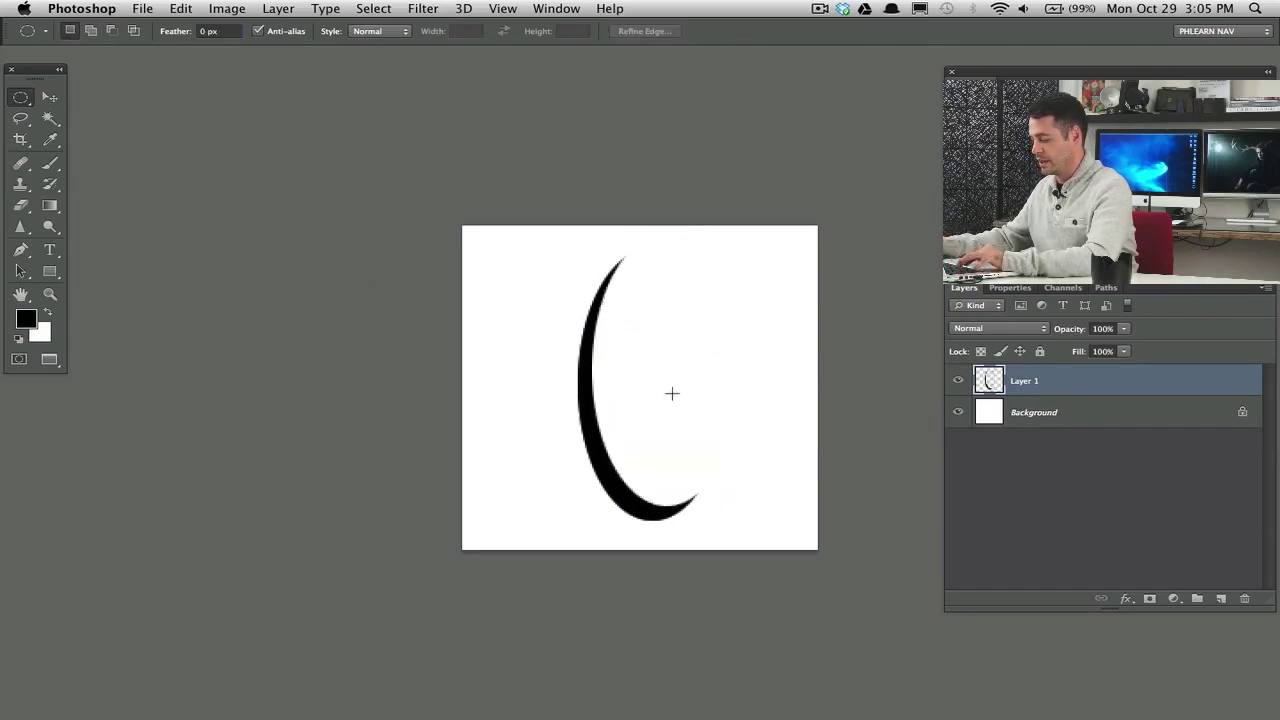
Step: Erase the crescent's lower end with an elliptical selection and move it right
key("v")
key("m")
left_click_drag(763, 558, 528, 458)
key("Delete")
key("super+d")
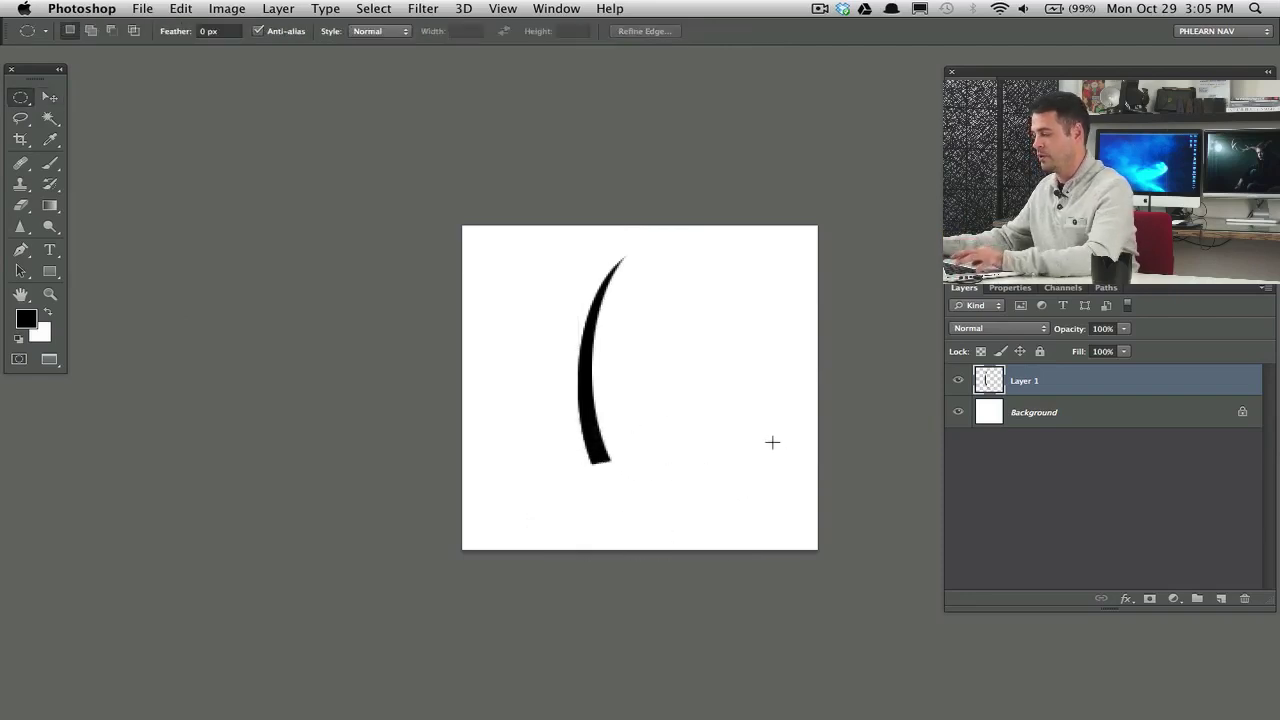
key("v")
left_click_drag(701, 450, 641, 531)
Step: Commit the stretched blade shape and save it as a brush preset named grass1
key("Return")
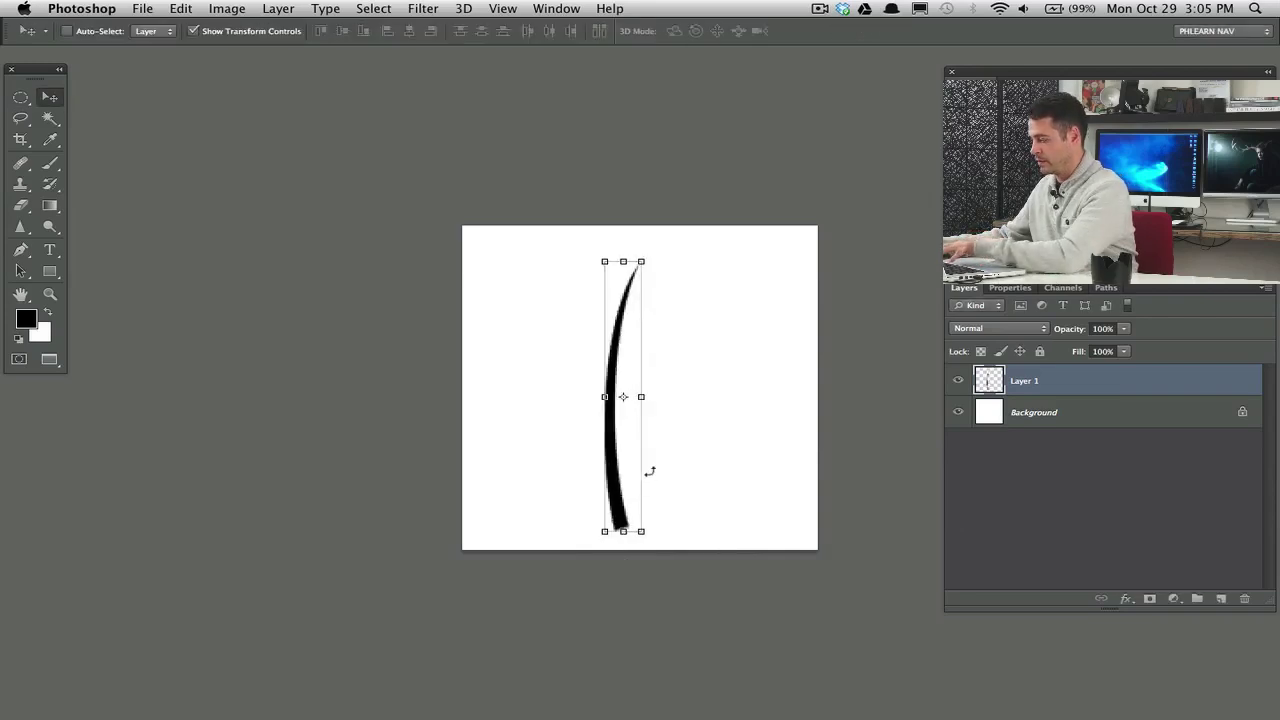
mouse_move(623, 474)
left_mouse_down()
mouse_move(639, 468)
mouse_move(648, 430)
mouse_move(645, 470)
left_mouse_up()
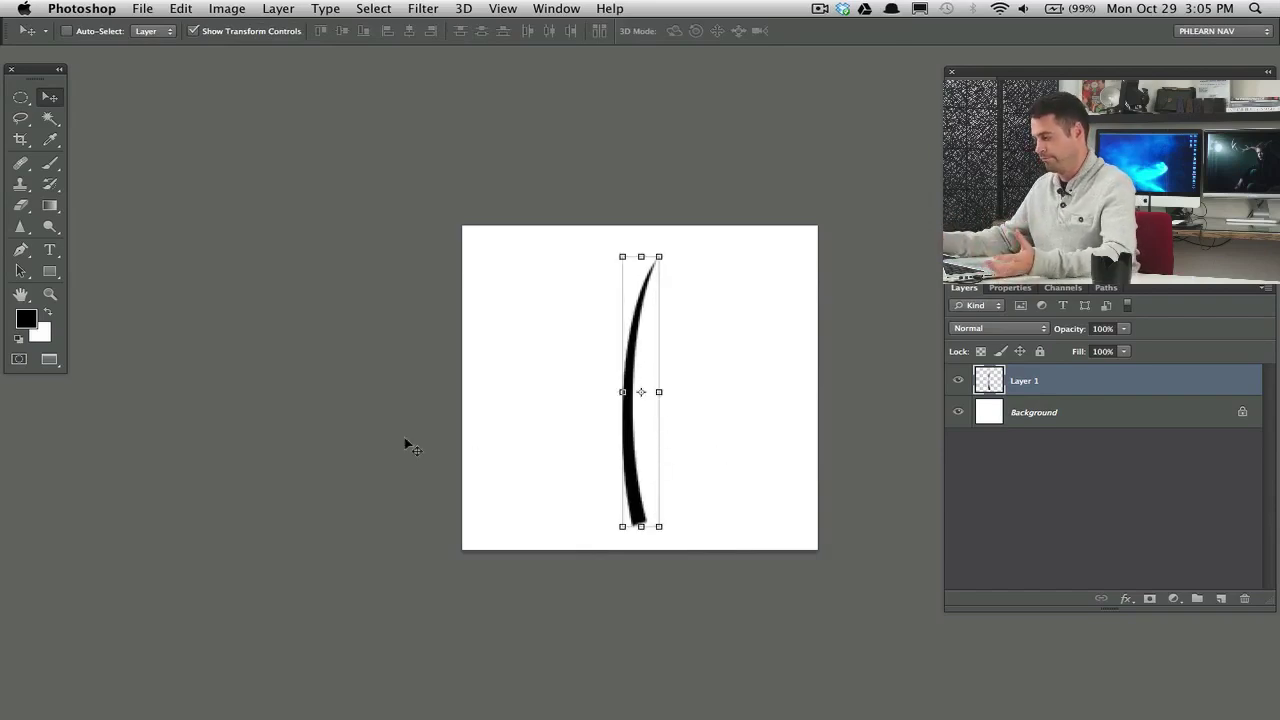
left_click(181, 8)
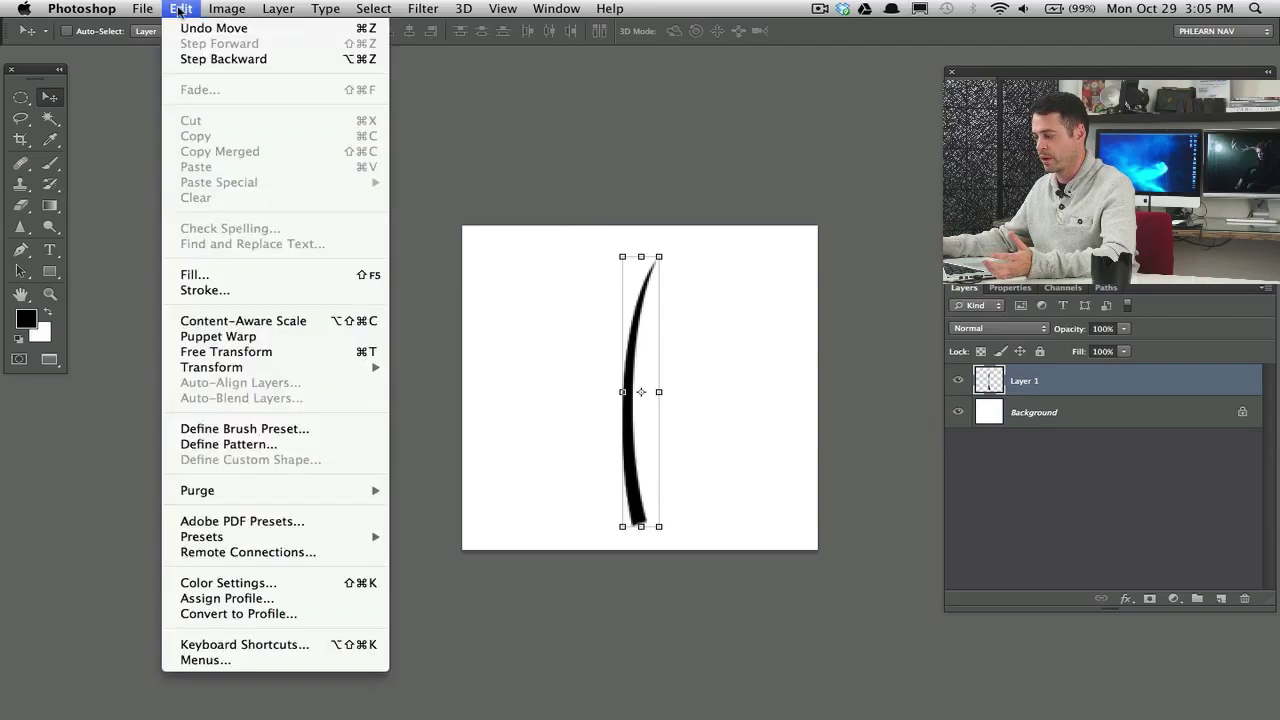
left_click(283, 429)
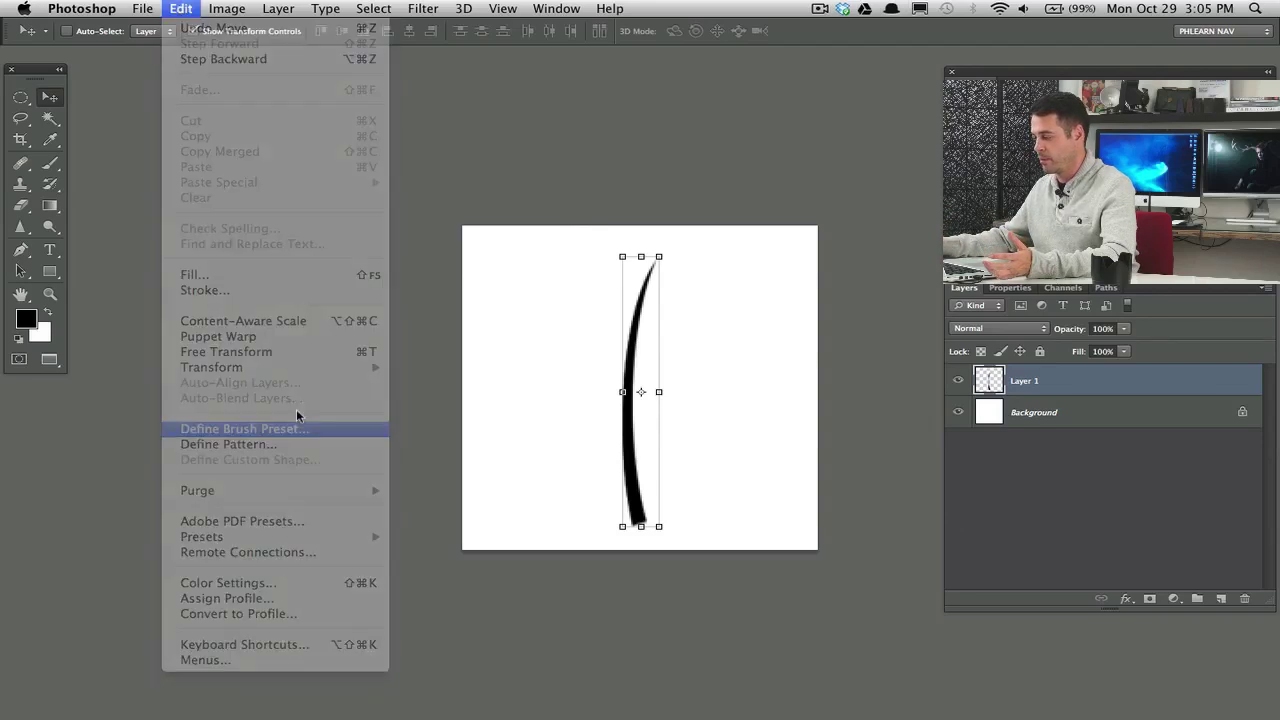
type("br")
key("BackSpace")
key("BackSpace")
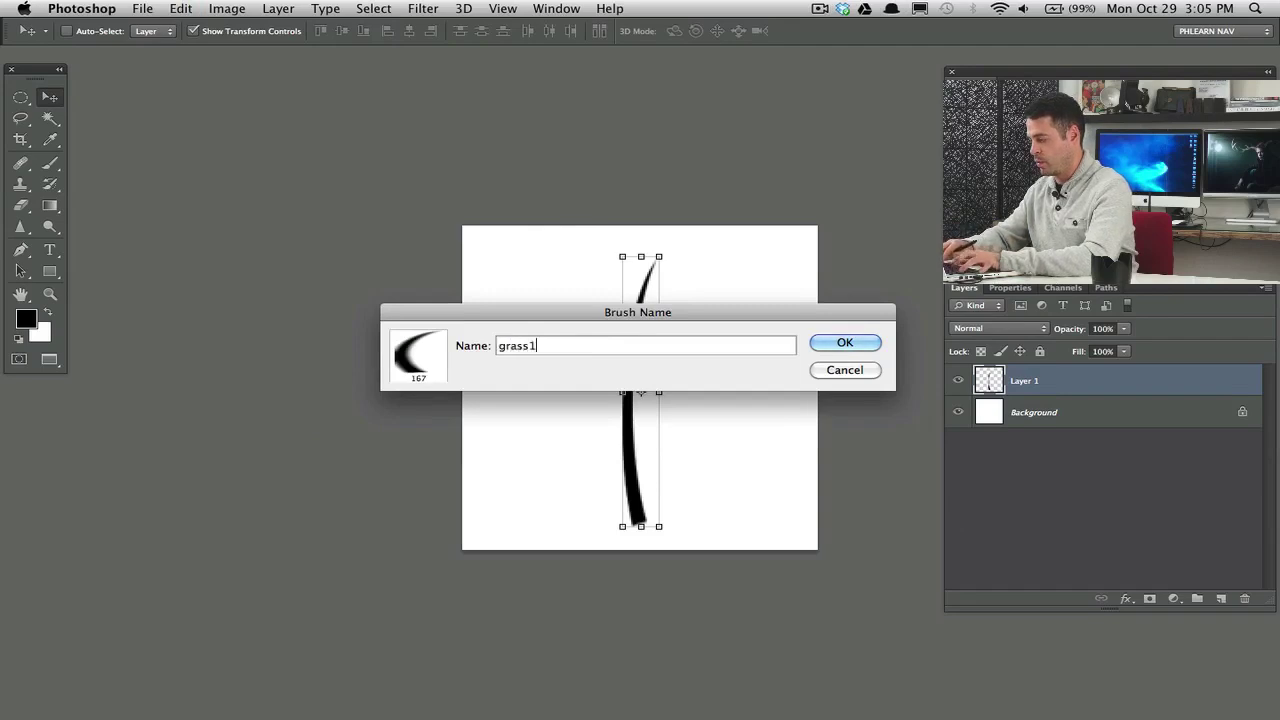
type("grass1")
key("Return")
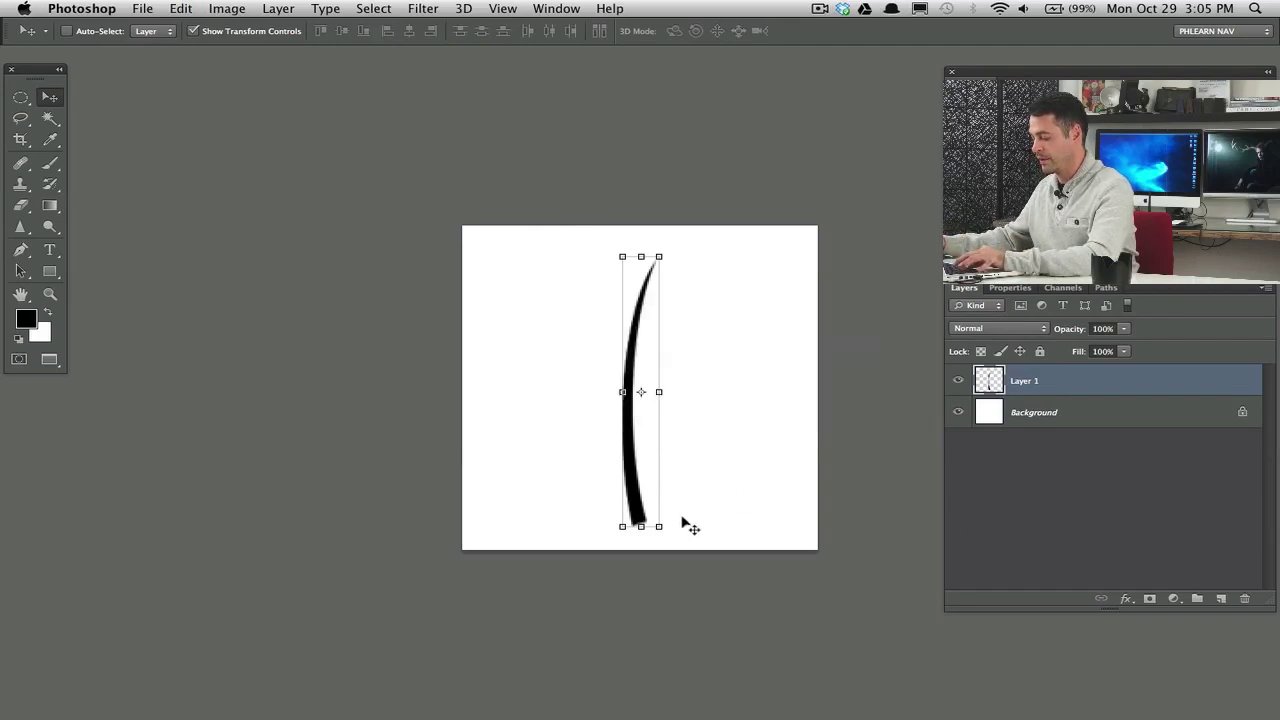
Step: Bring the broccoli forest image to the front and add an empty Layer 2
key("f")
key("f")
left_click(655, 128)
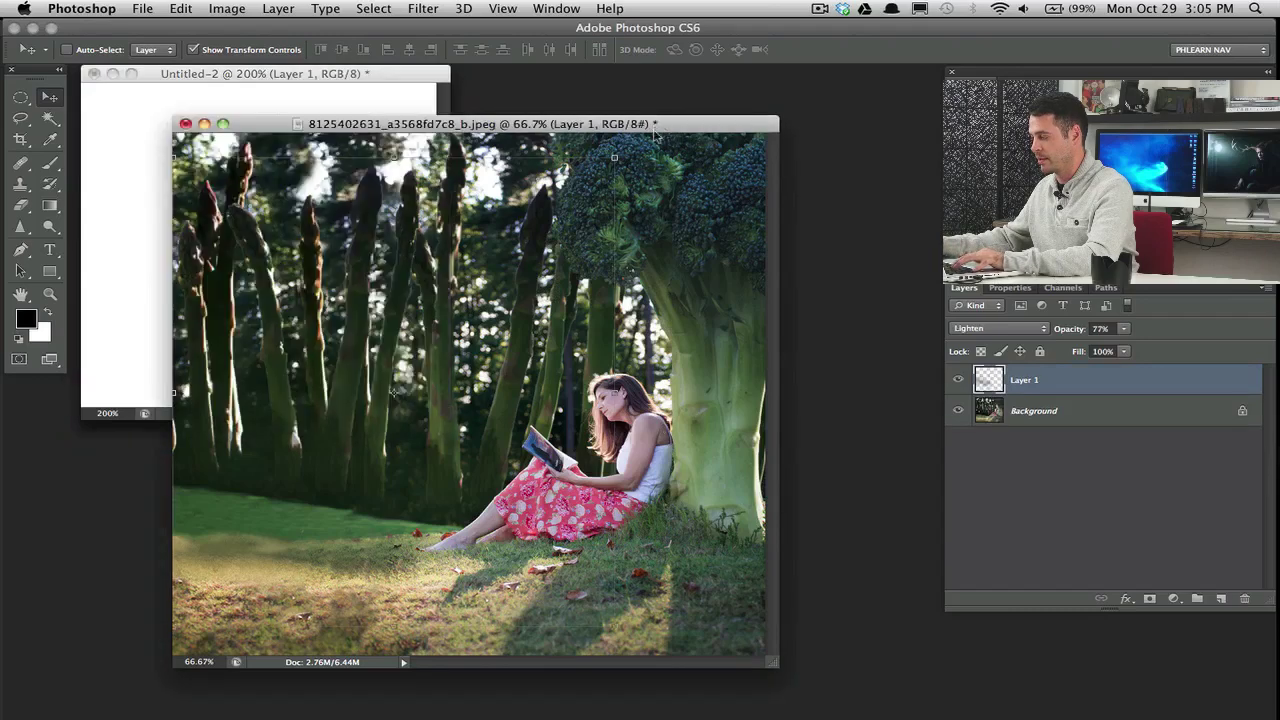
key("f")
key("super+alt+shift+n")
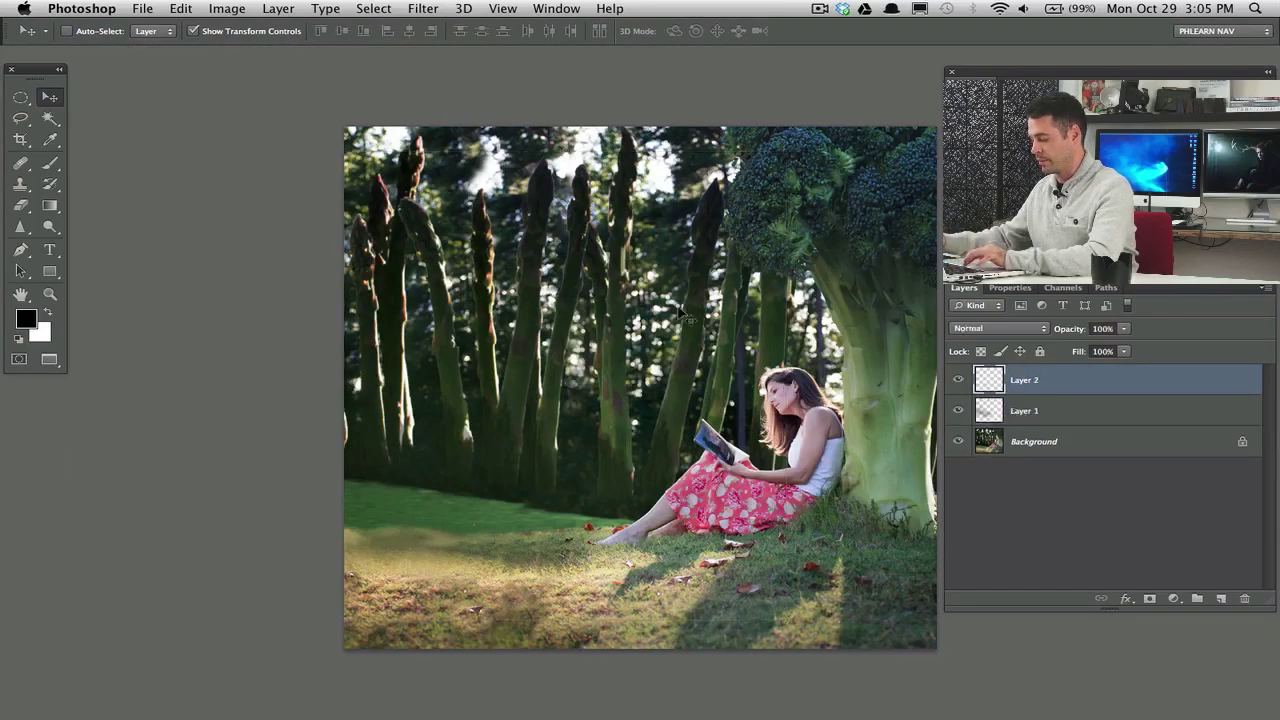
Step: Look through the Brush Settings panel and brush presets list, then close them
left_click_drag(645, 418, 560, 408)
key("b")
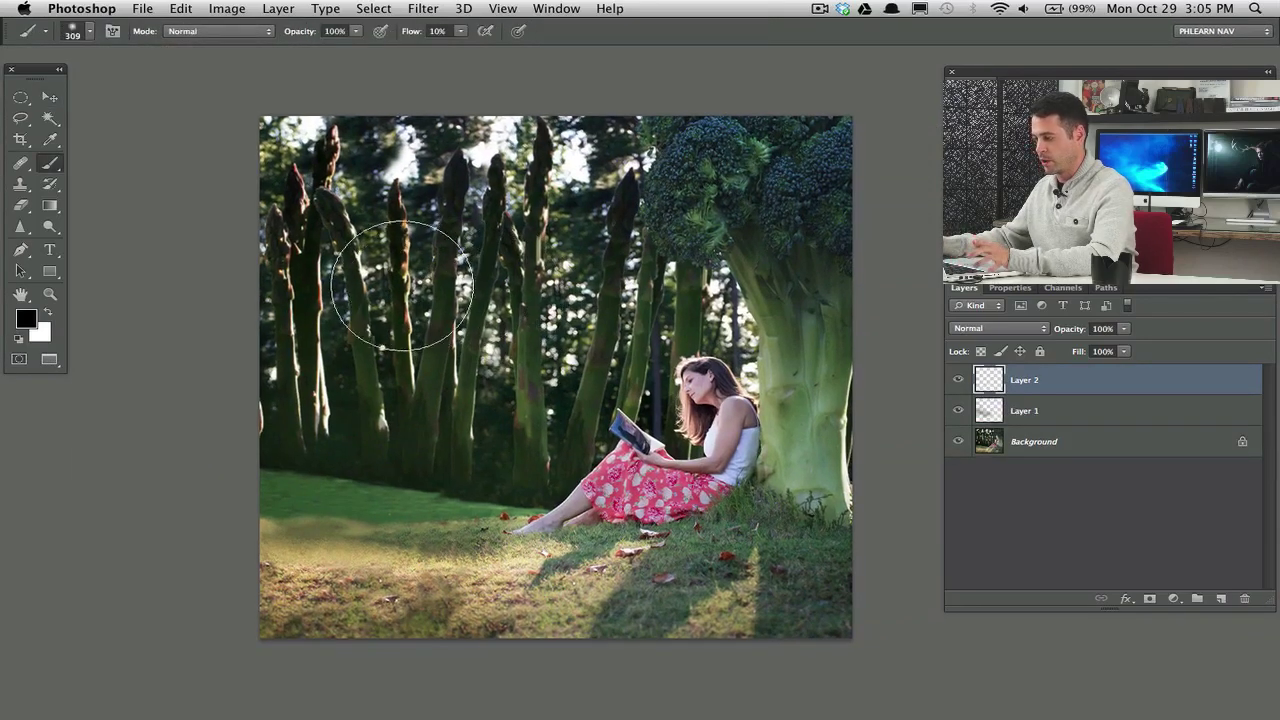
right_click(418, 243)
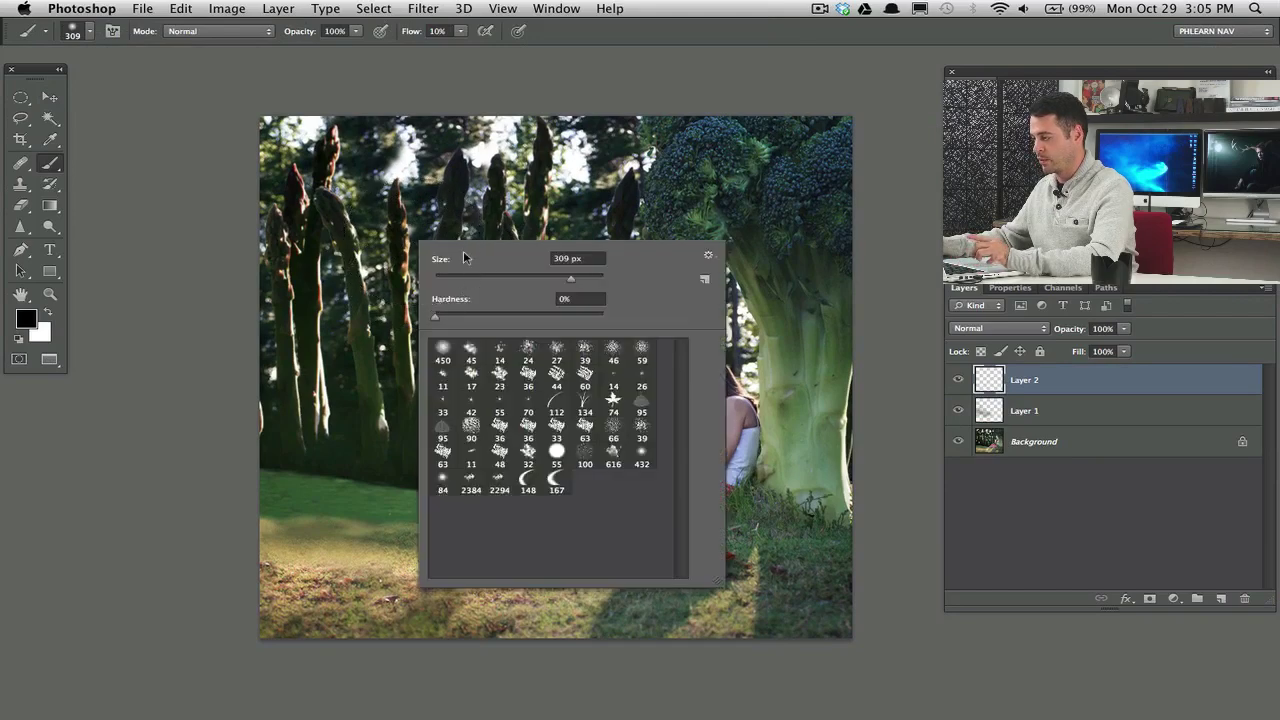
left_click(554, 10)
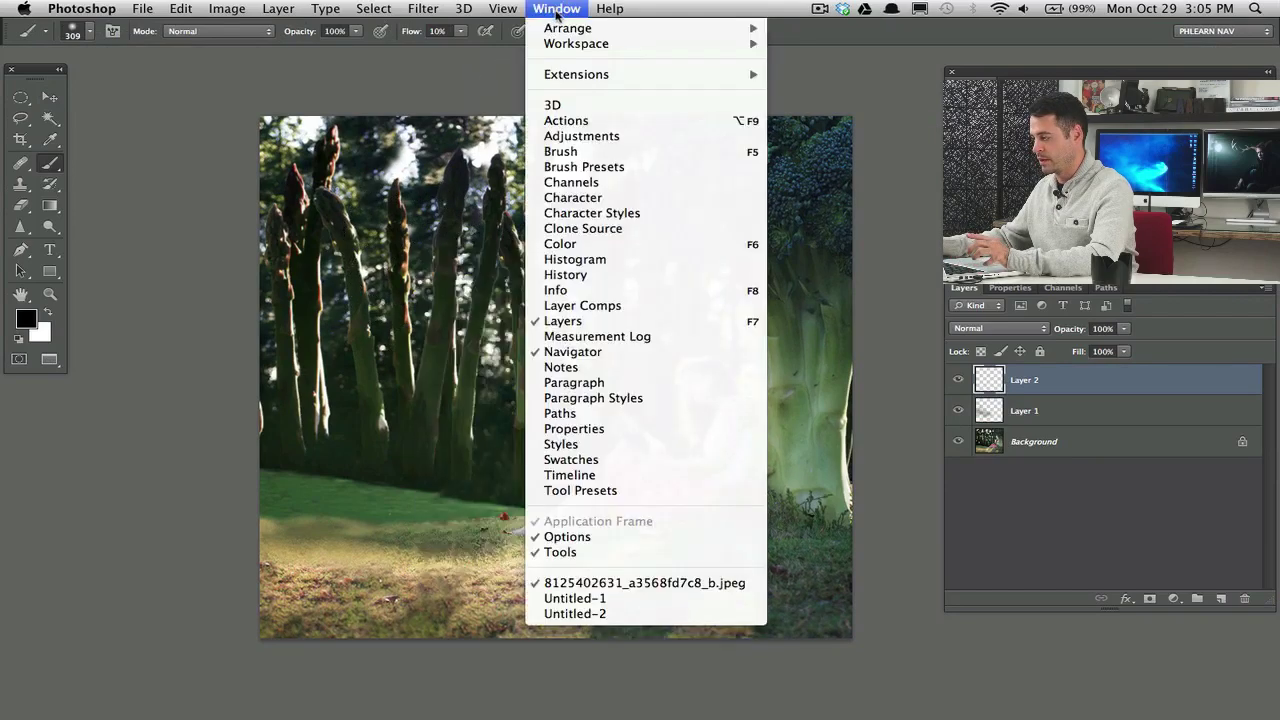
left_click(580, 153)
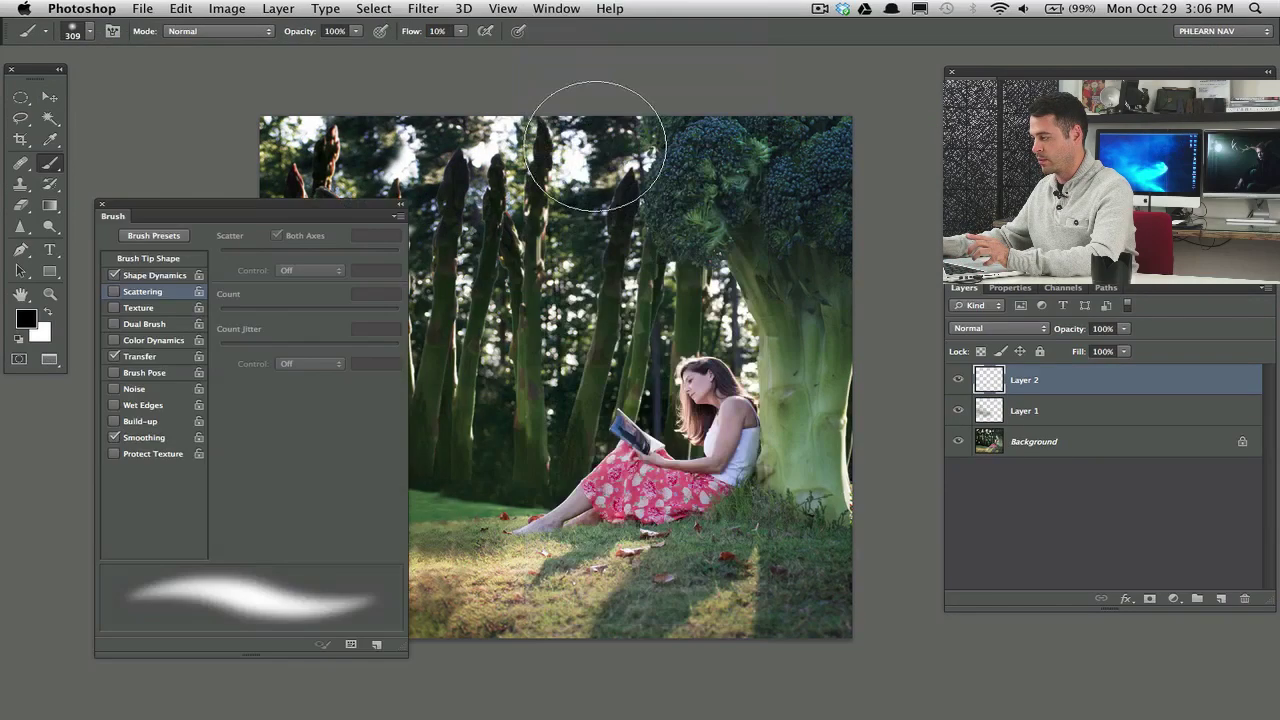
left_click(155, 237)
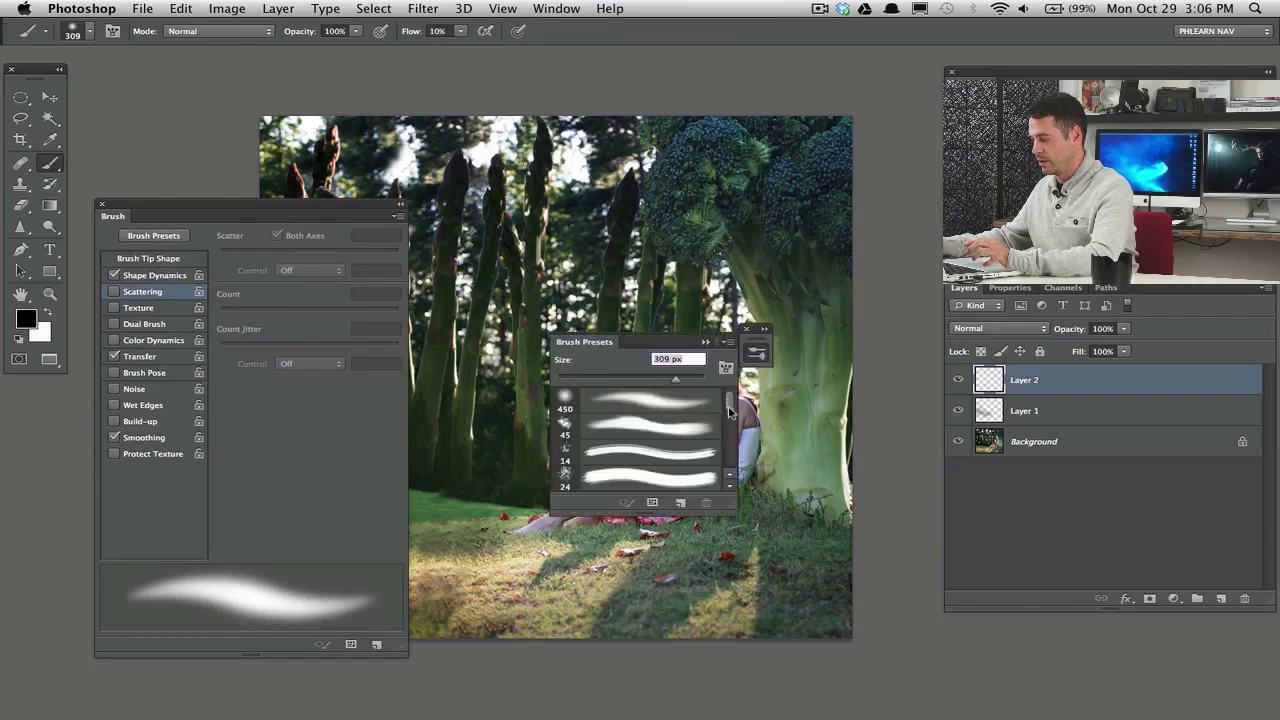
left_click_drag(730, 411, 733, 470)
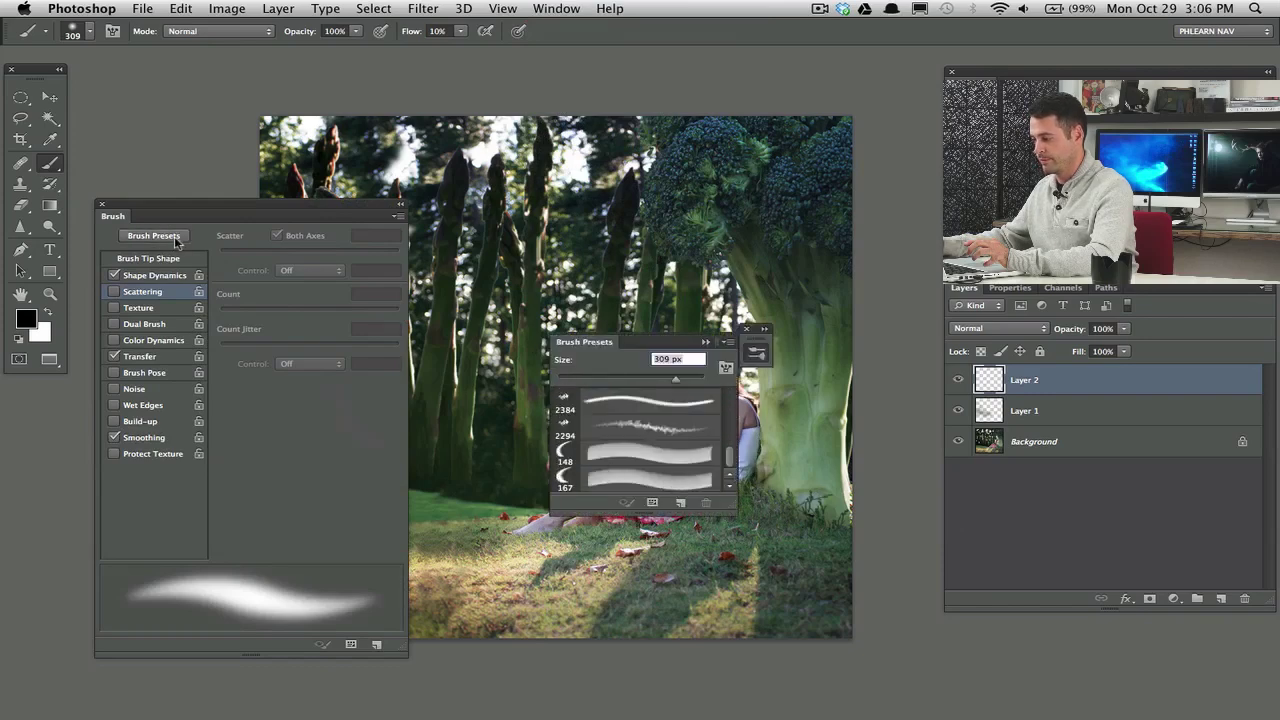
left_click(150, 258)
left_click_drag(394, 268, 394, 338)
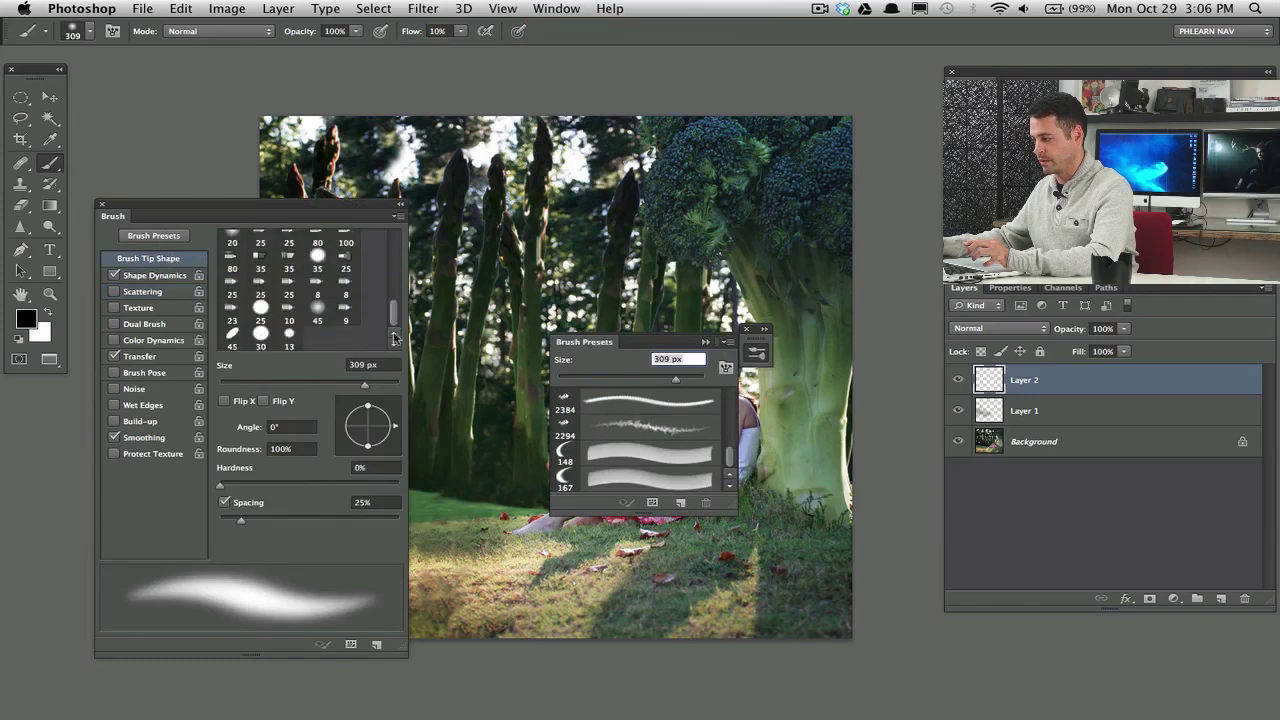
scroll(342, 324, "up", 5)
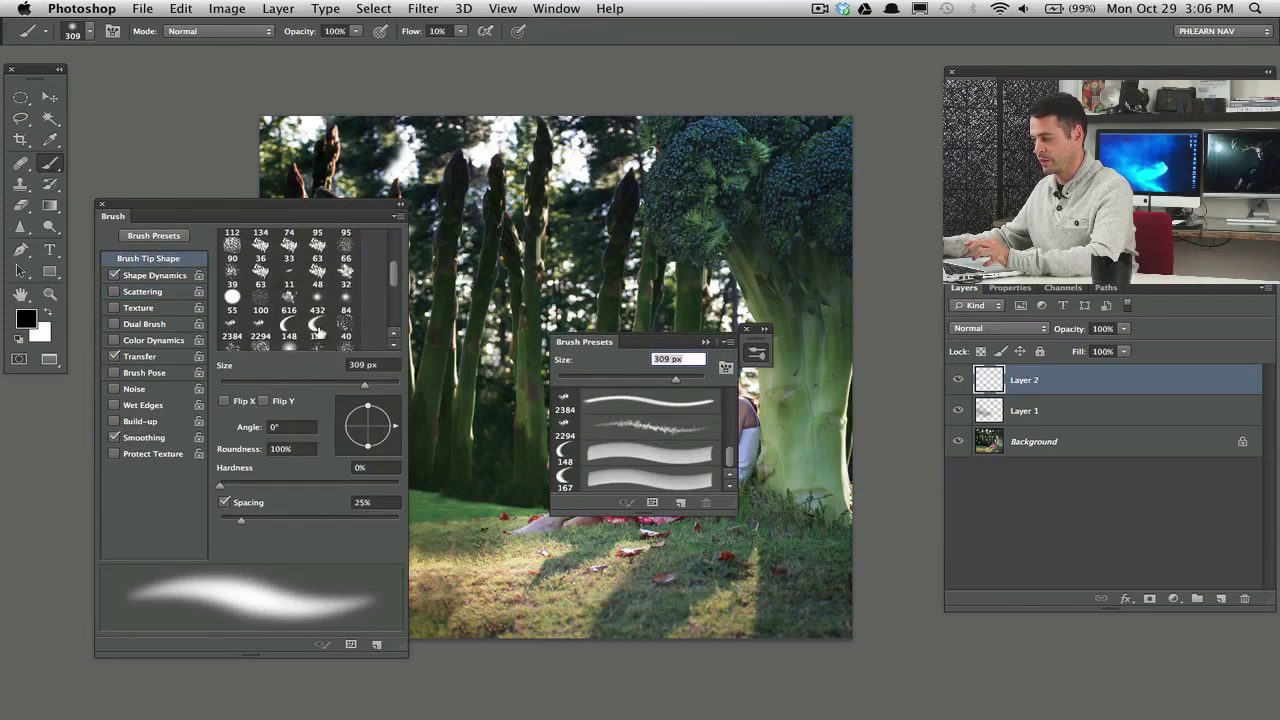
left_click(746, 331)
left_click(101, 206)
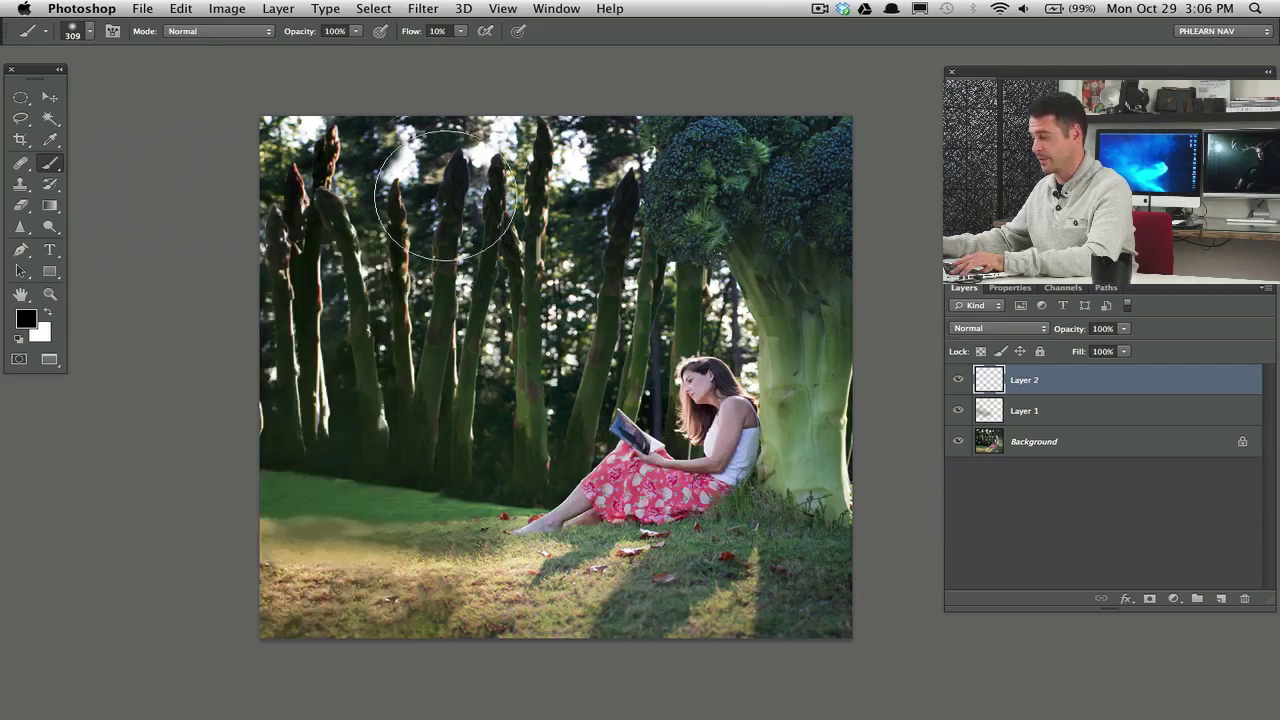
Step: Pick the 167 px grass1 brush with white paint and try, then undo, test strokes
right_click(532, 250)
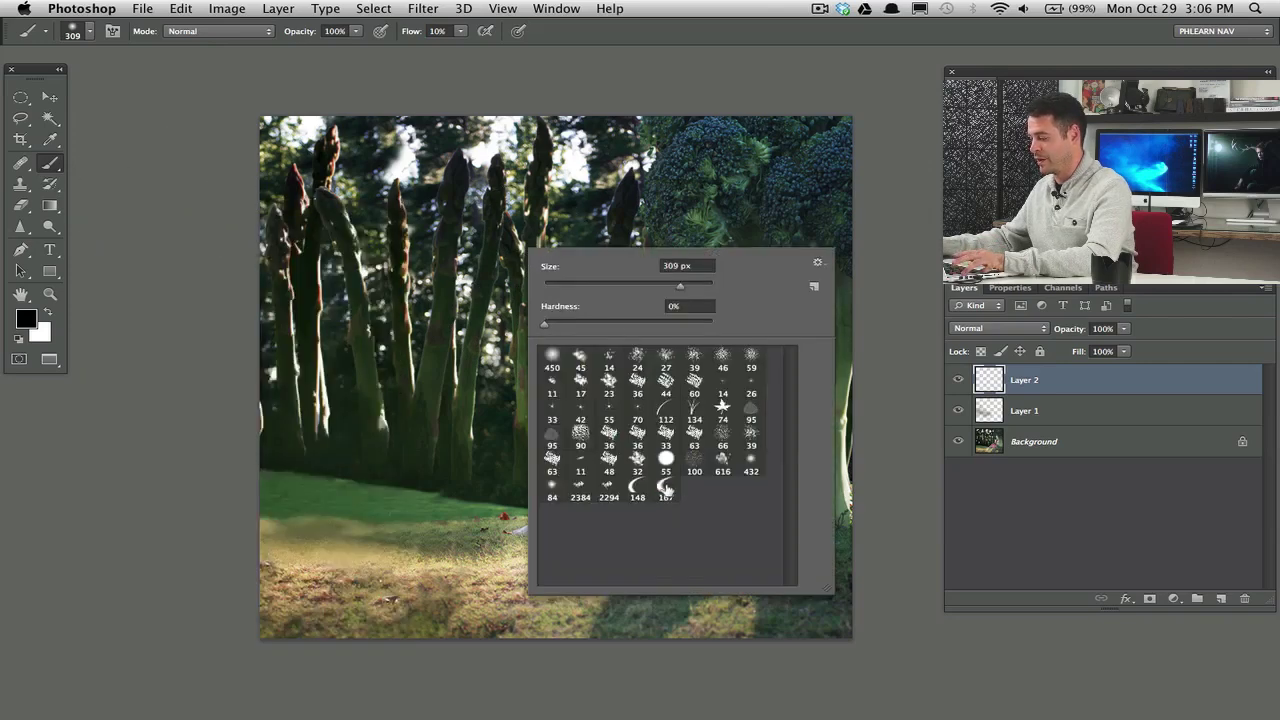
left_click(666, 488)
mouse_move(469, 394)
left_mouse_down()
mouse_move(441, 392)
mouse_move(476, 370)
left_mouse_up()
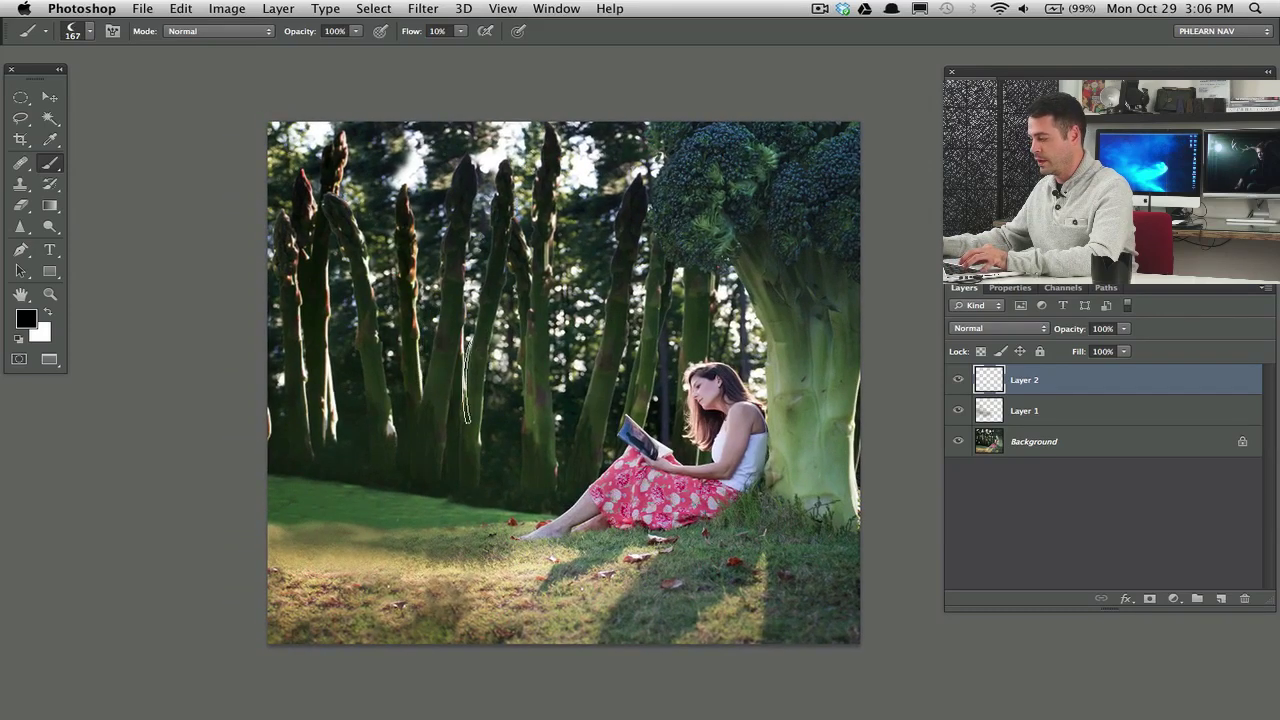
left_click(47, 312)
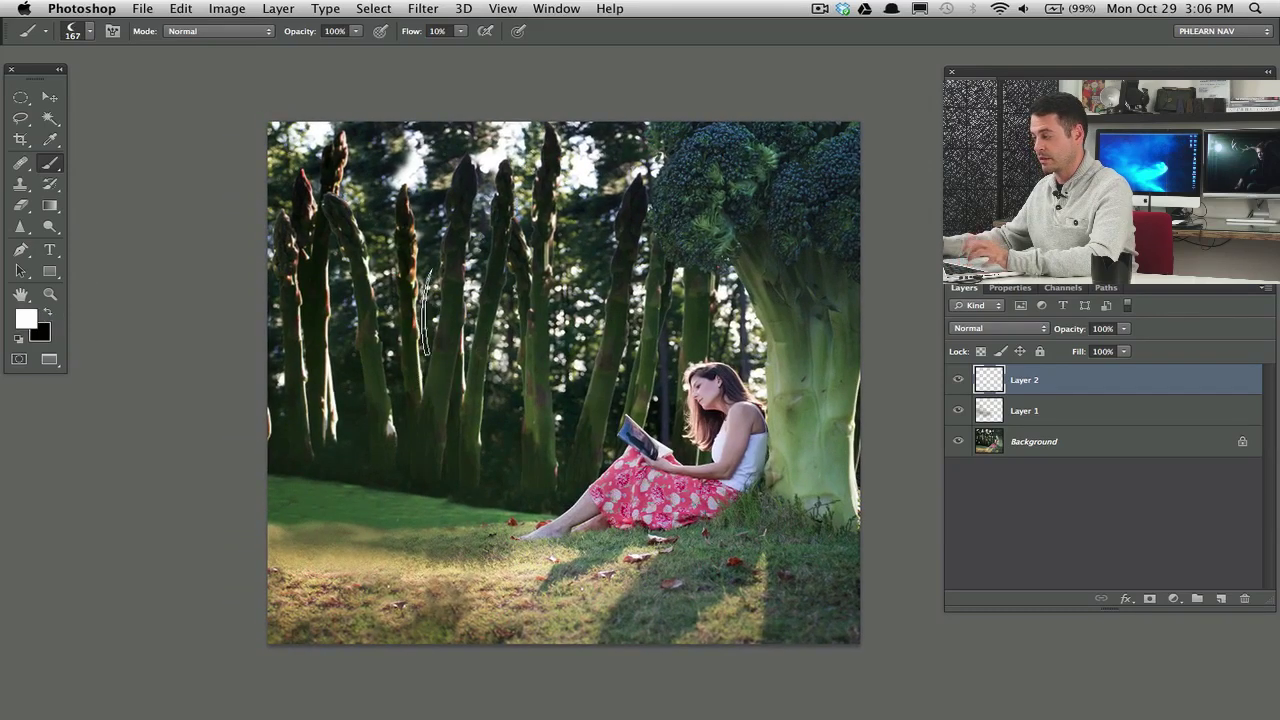
left_click_drag(341, 395, 423, 410)
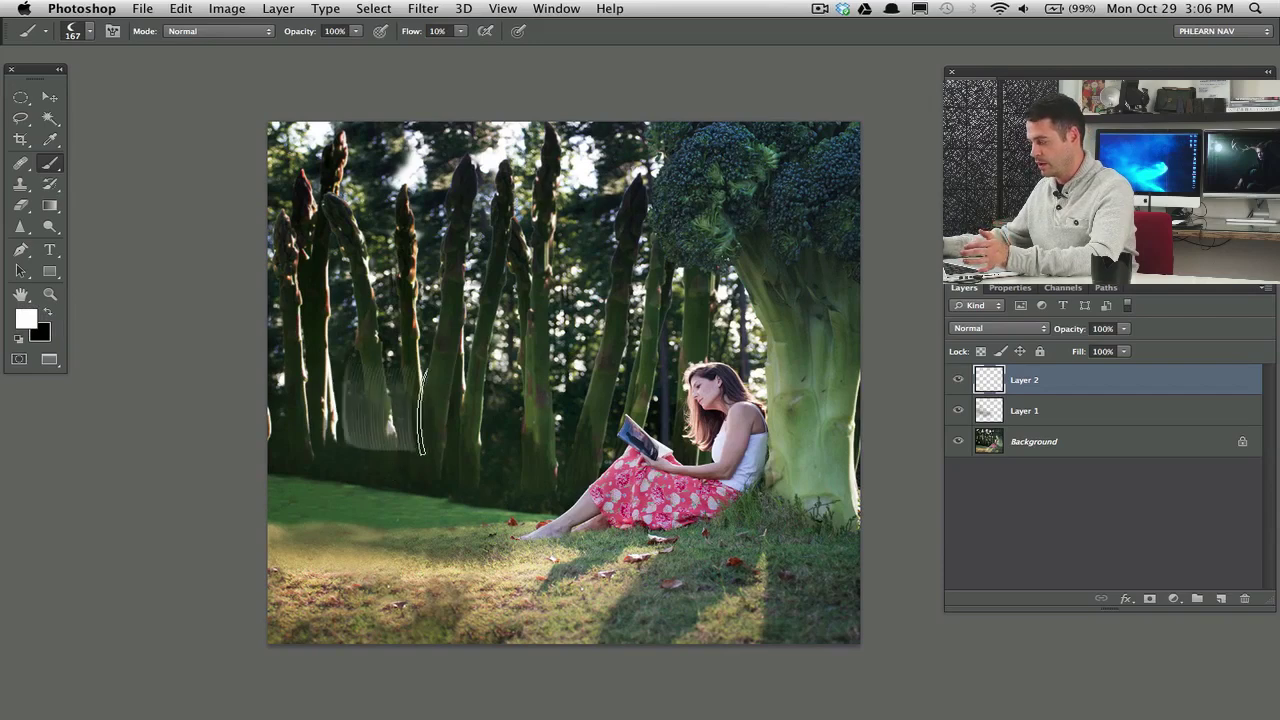
key("super+z")
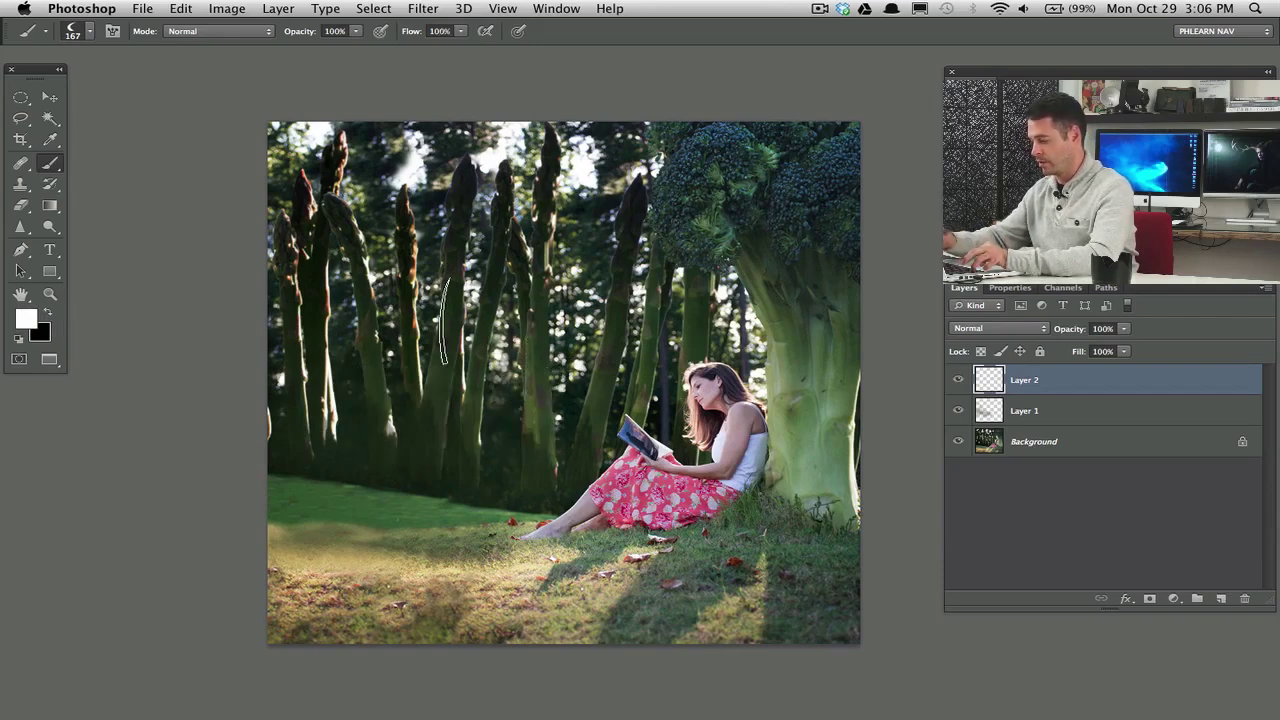
mouse_move(314, 418)
left_mouse_down()
mouse_move(572, 399)
mouse_move(717, 407)
mouse_move(813, 450)
left_mouse_up()
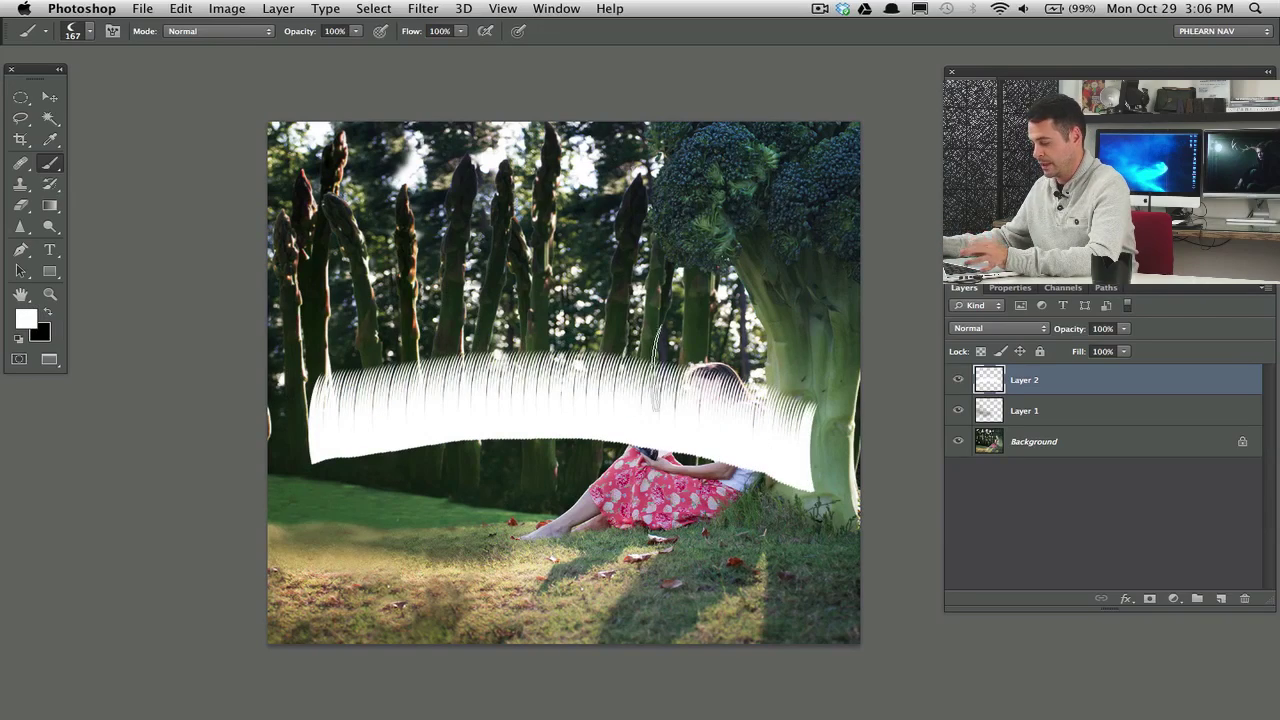
key("super+z")
Step: Show the Brush Settings panel higher up and try an undone test grass stroke
left_click(558, 8)
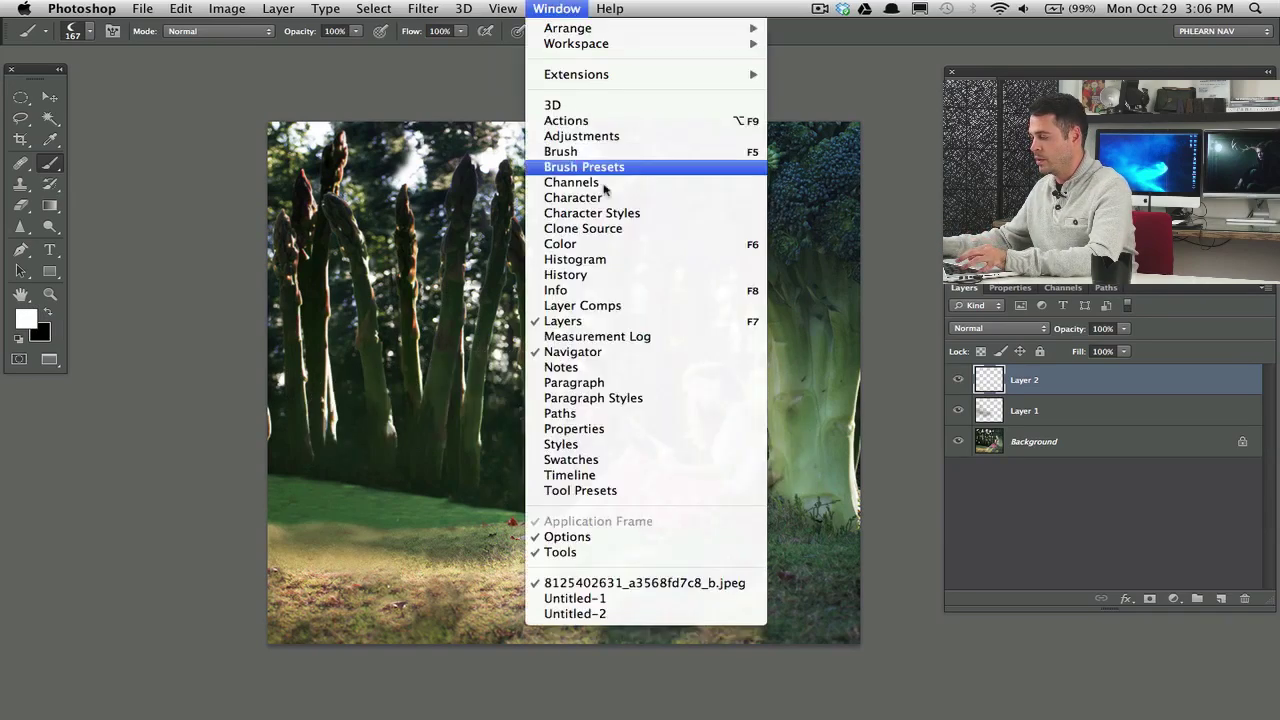
left_click(600, 150)
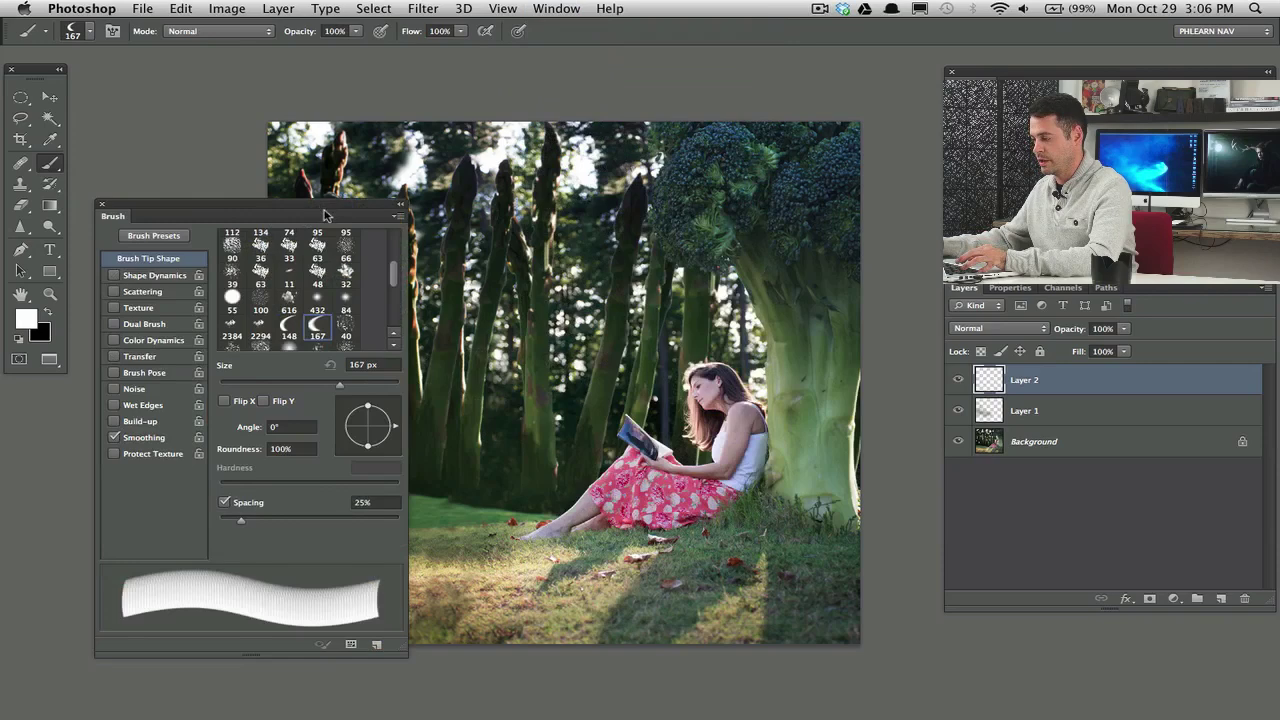
left_click_drag(324, 215, 311, 164)
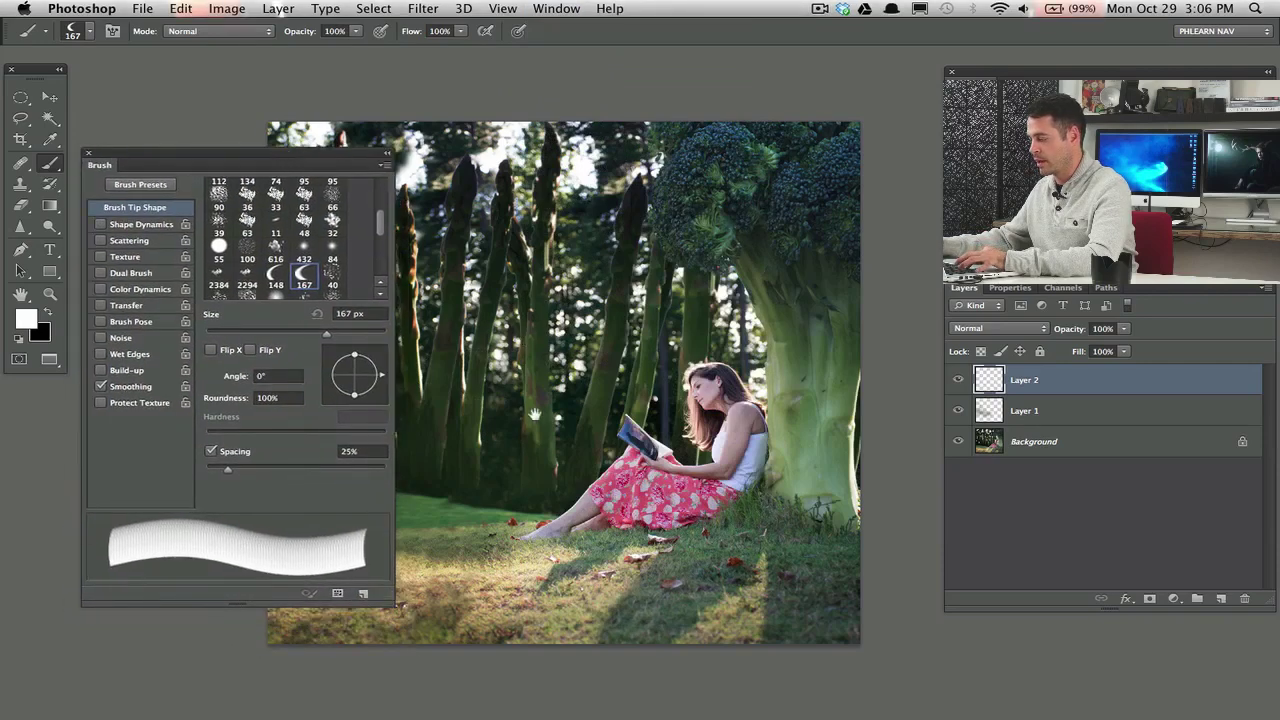
left_click_drag(524, 340, 559, 324)
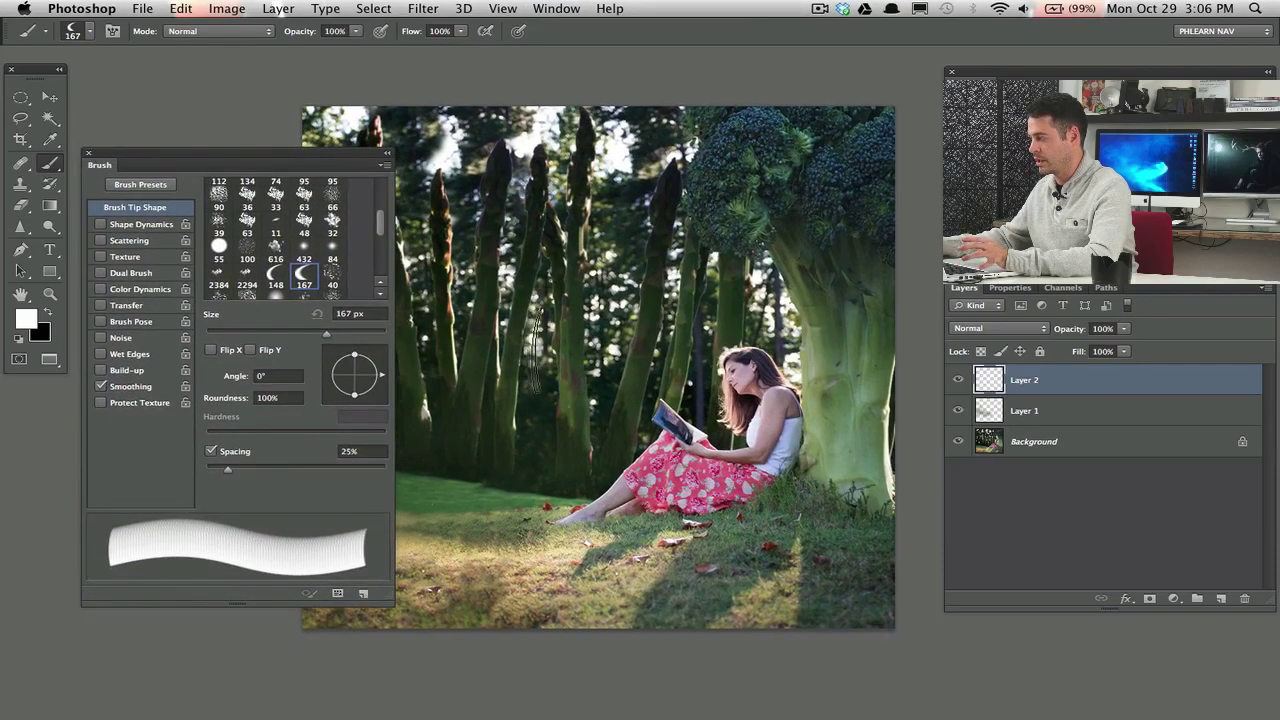
mouse_move(480, 378)
left_mouse_down()
mouse_move(615, 358)
mouse_move(682, 386)
left_mouse_up()
key("ctrl+z")
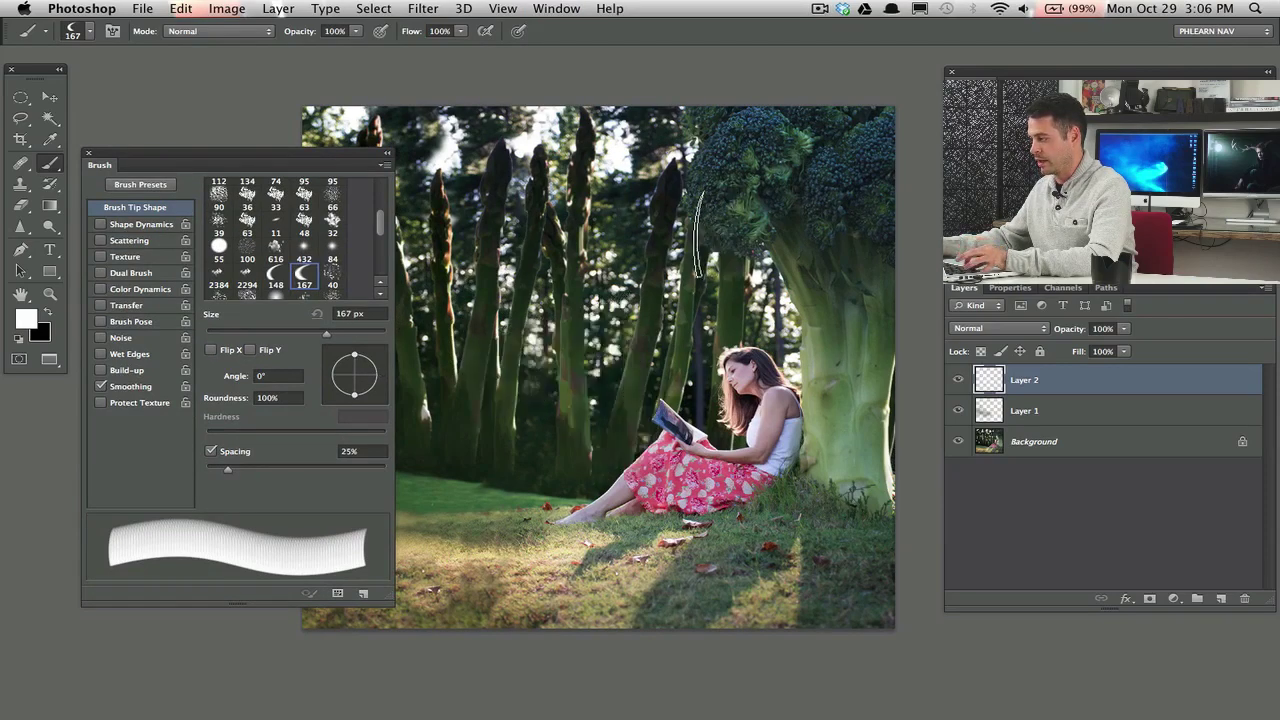
Step: Enable Shape Dynamics with 100% Size Jitter, 2% Minimum Diameter and 5% Angle Jitter
left_click(100, 225)
left_click(140, 225)
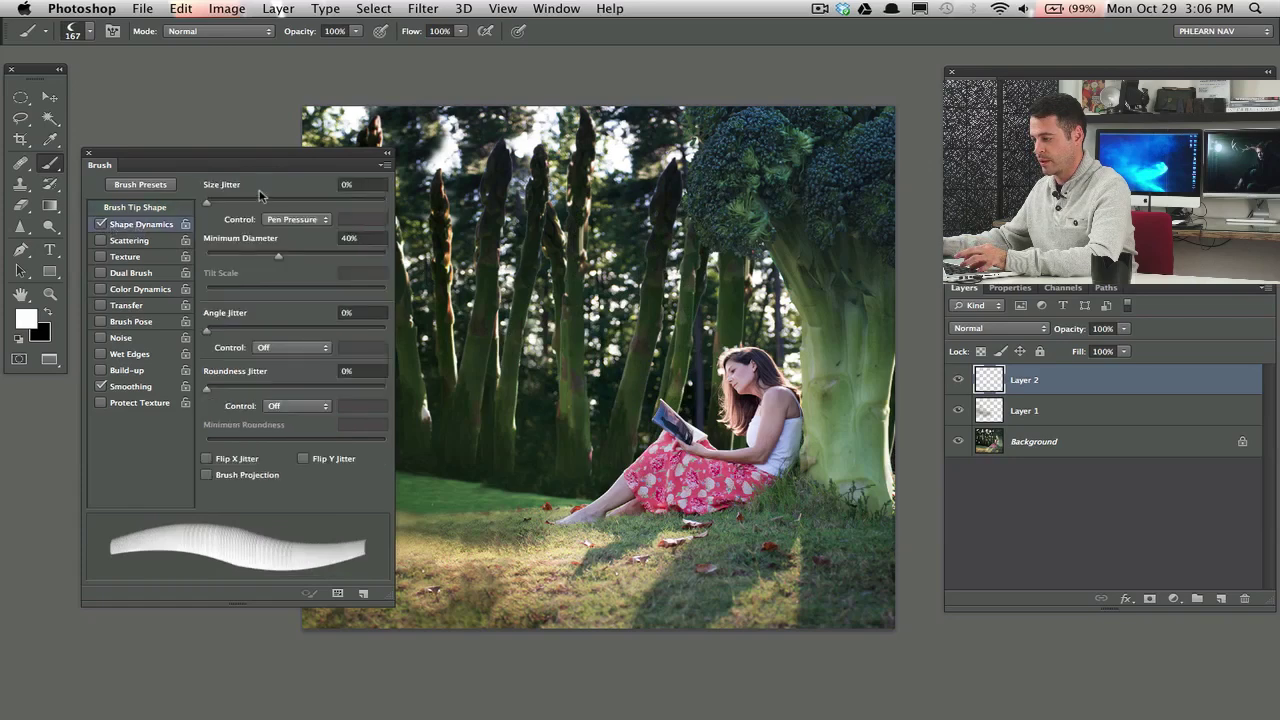
mouse_move(228, 203)
left_mouse_down()
mouse_move(434, 216)
mouse_move(324, 213)
mouse_move(341, 204)
left_mouse_up()
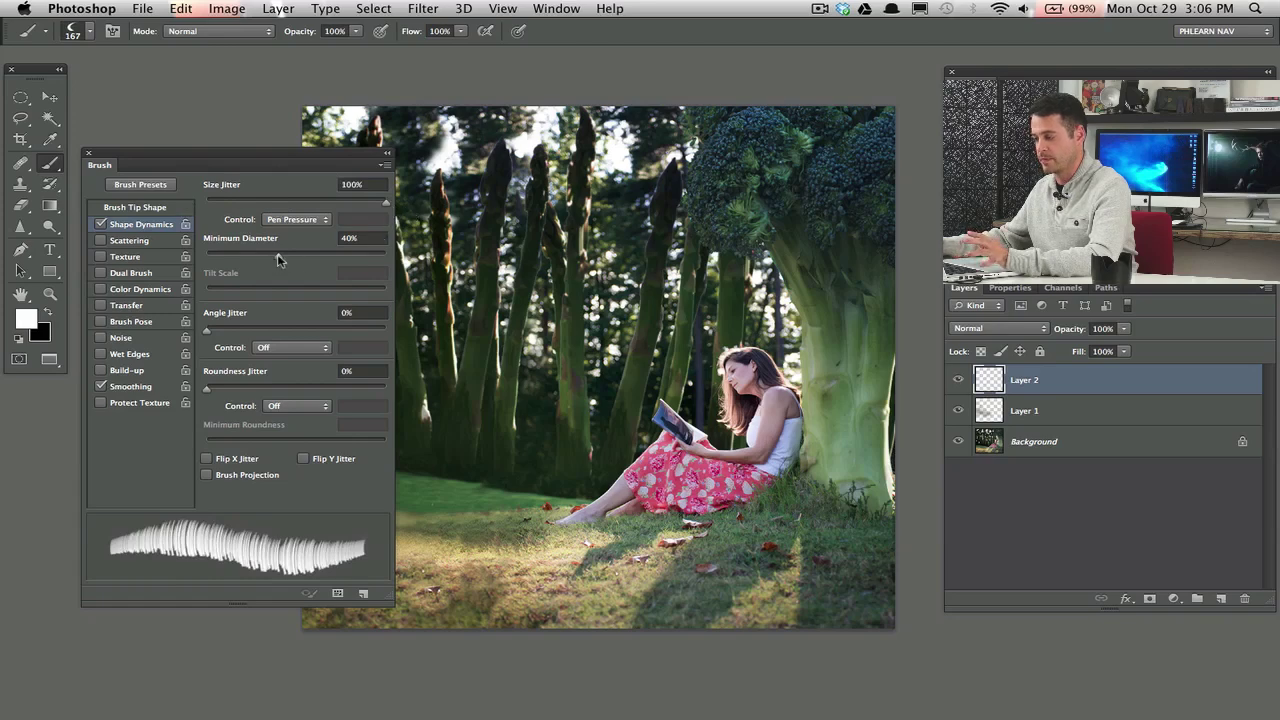
mouse_move(278, 259)
left_mouse_down()
mouse_move(200, 254)
mouse_move(210, 258)
left_mouse_up()
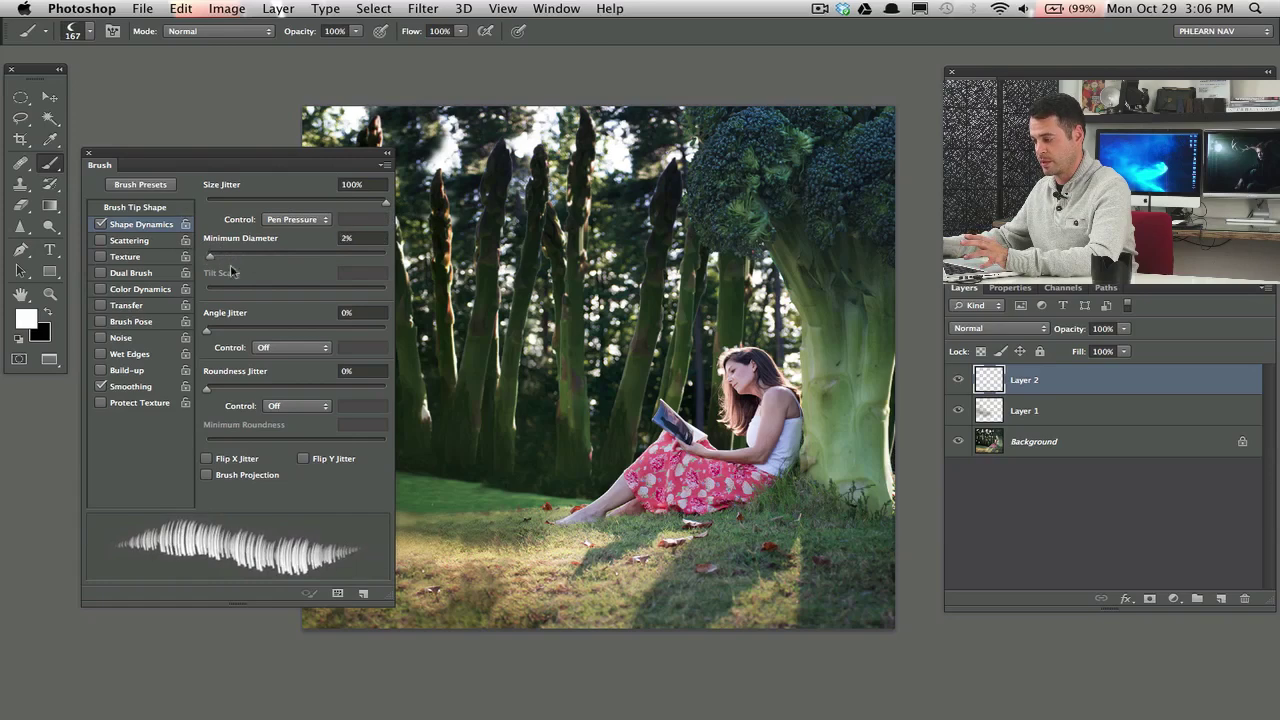
mouse_move(208, 329)
left_mouse_down()
mouse_move(240, 341)
mouse_move(214, 345)
left_mouse_up()
Step: Leave only Flip X Jitter on and enable Scattering for the grass blades
left_click(232, 459)
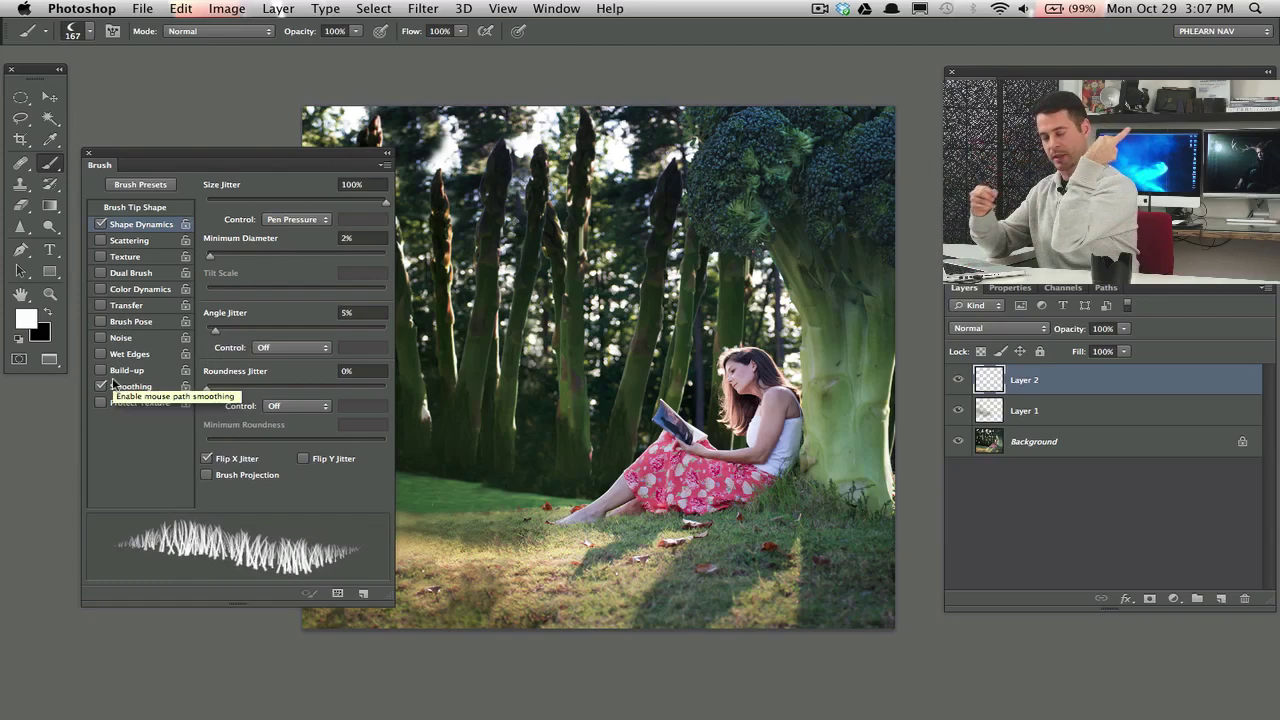
left_click(306, 459)
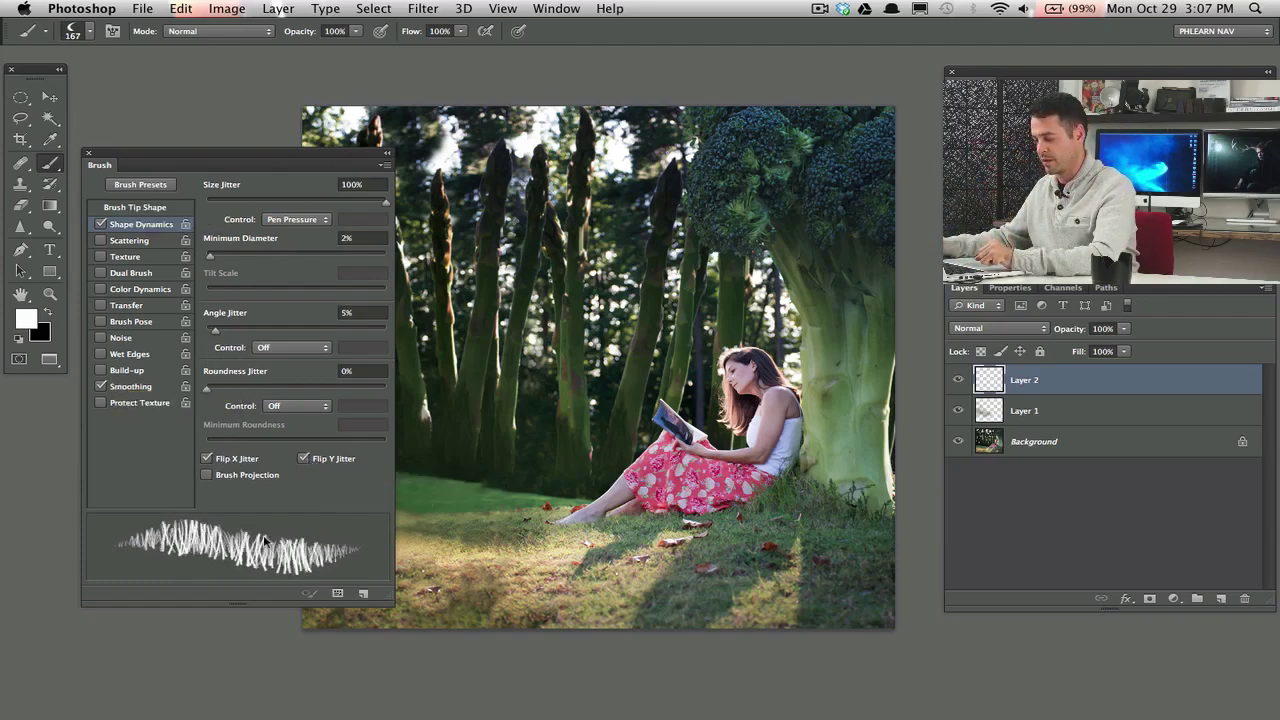
left_click(304, 459)
left_click(208, 460)
left_click(208, 460)
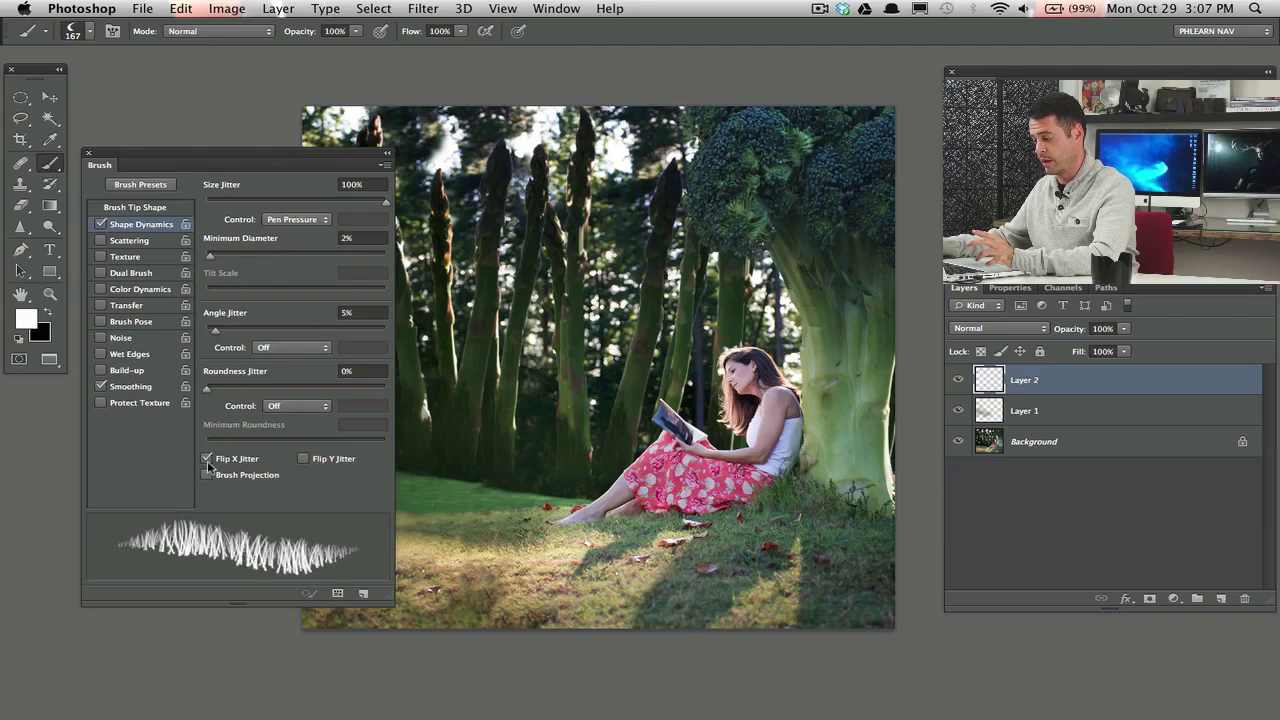
left_click(312, 462)
left_click(313, 463)
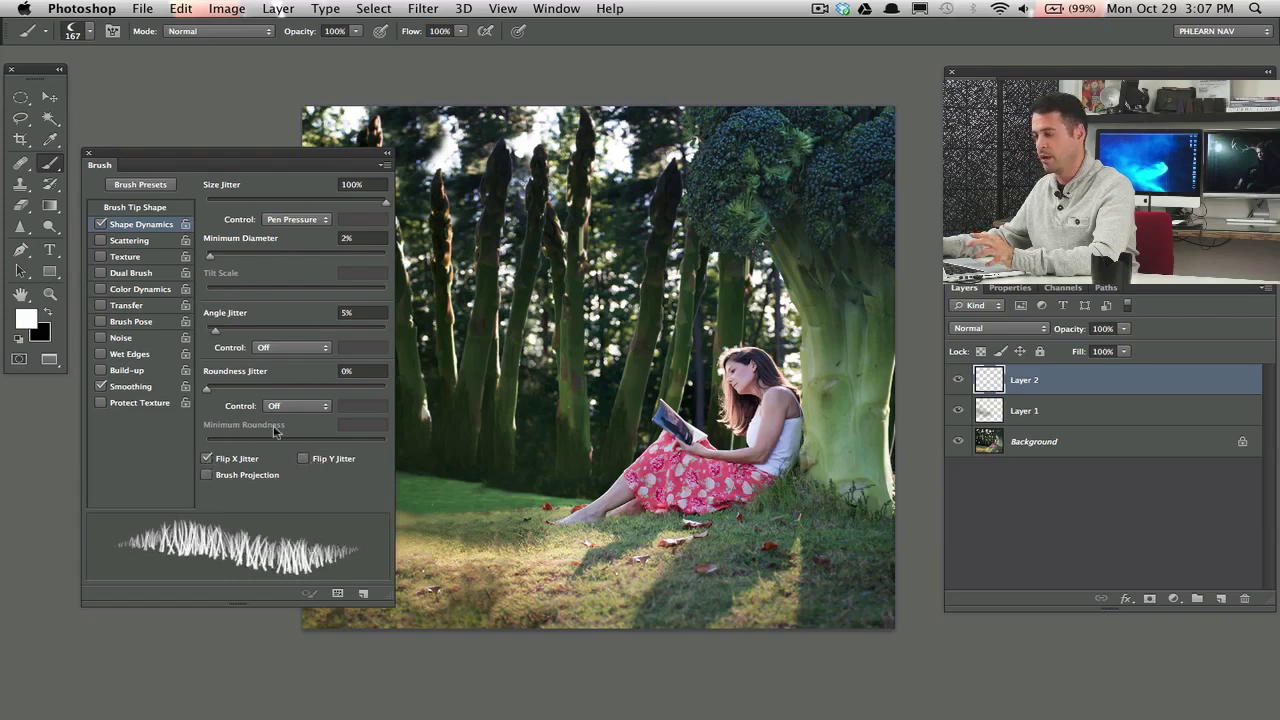
left_click(129, 240)
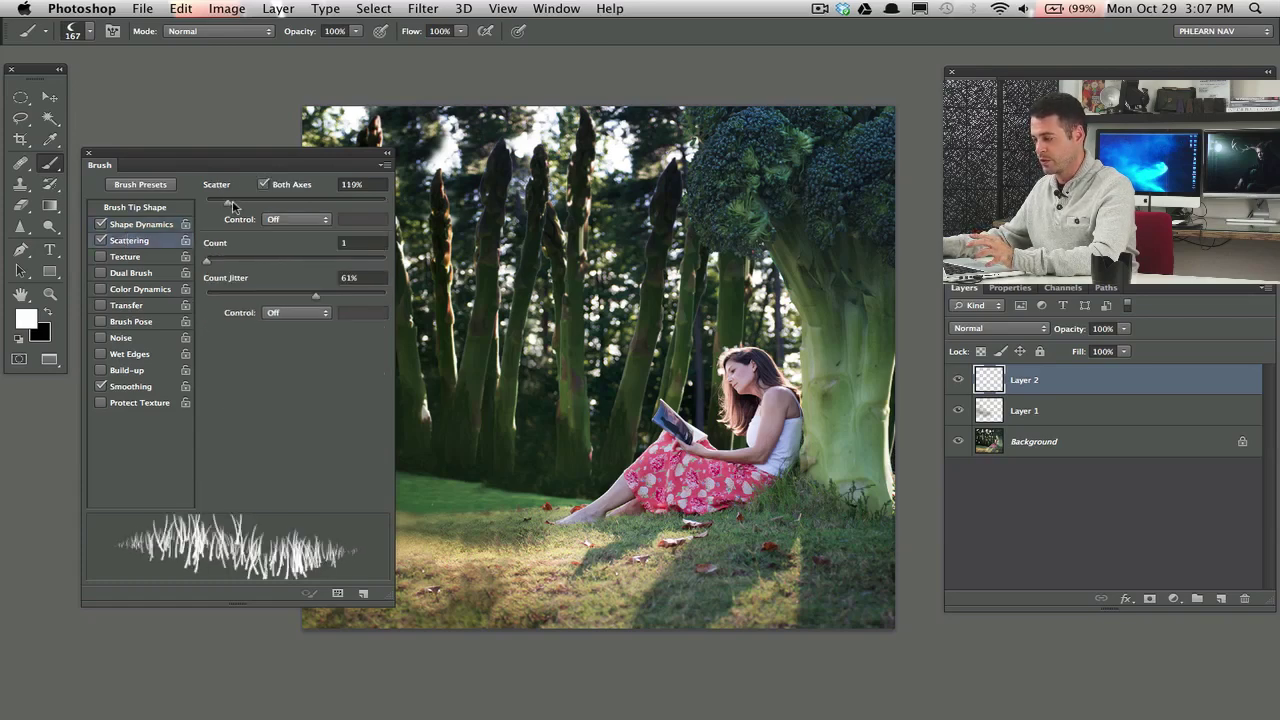
Step: Give the grass1 brush 40% scatter and a 25 px tip, then close the brush settings panel
left_click_drag(231, 200, 211, 204)
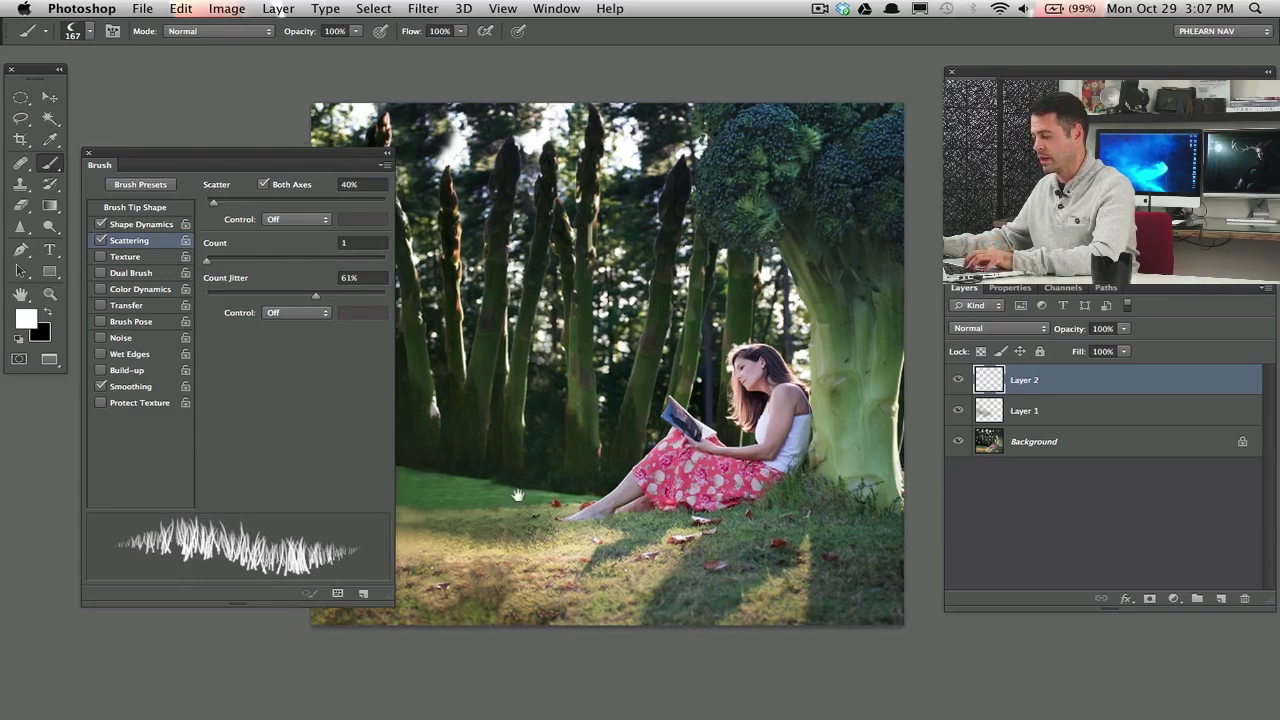
scroll(538, 488, "left", 2)
scroll(538, 488, "down", 1)
key("bracketleft")
key("bracketleft")
key("bracketleft")
key("bracketleft")
key("bracketleft")
key("bracketleft")
key("bracketleft")
key("bracketleft")
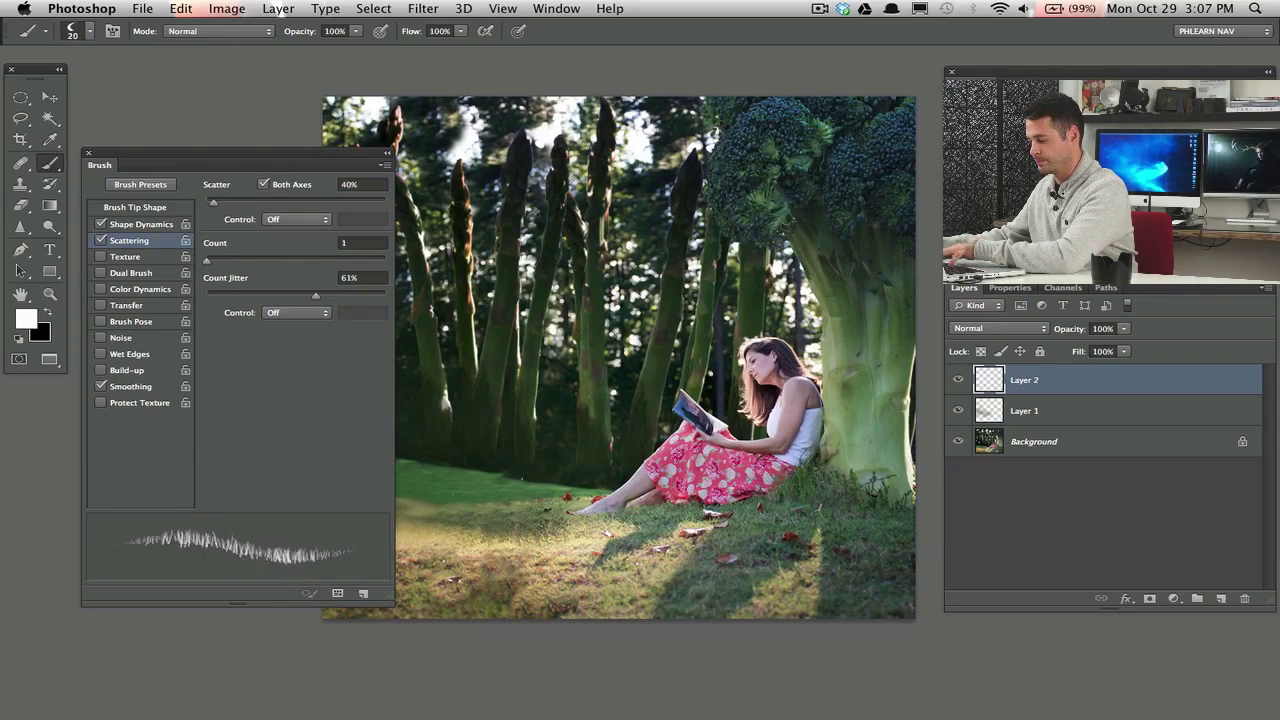
scroll(540, 466, "left", 1)
scroll(540, 466, "up", 1)
scroll(543, 466, "left", 2)
scroll(543, 466, "down", 1)
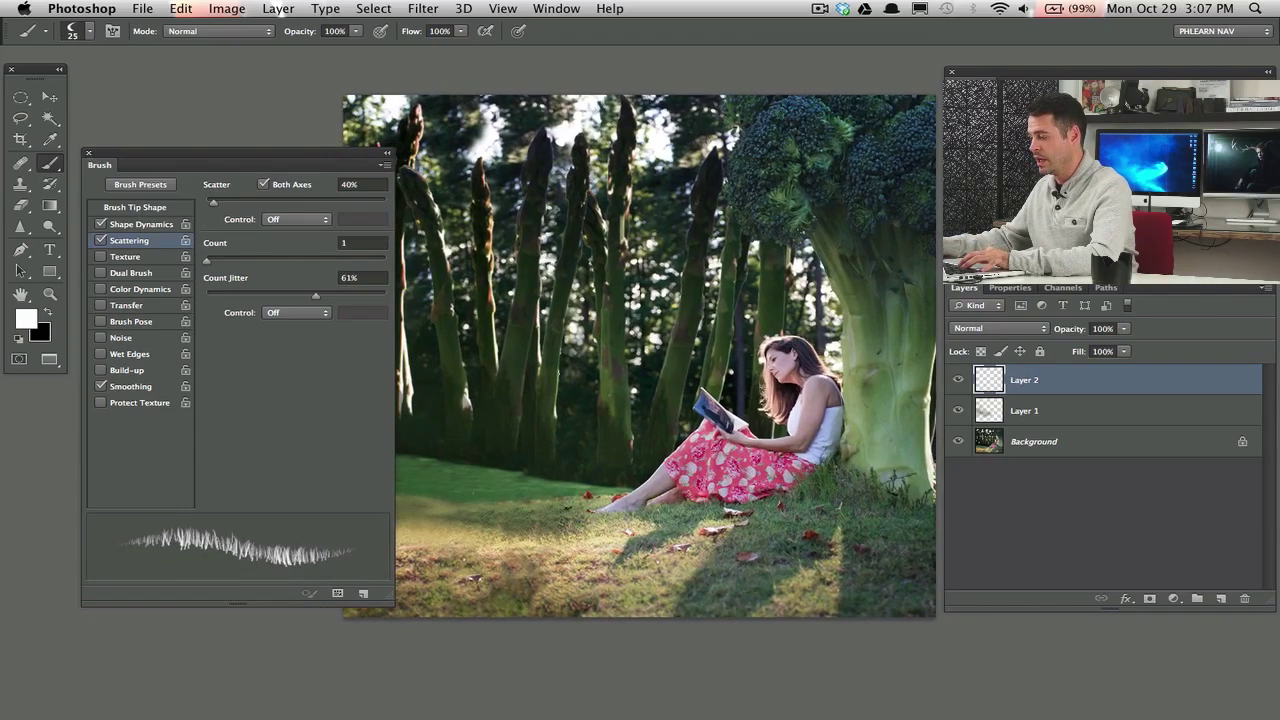
left_click(88, 154)
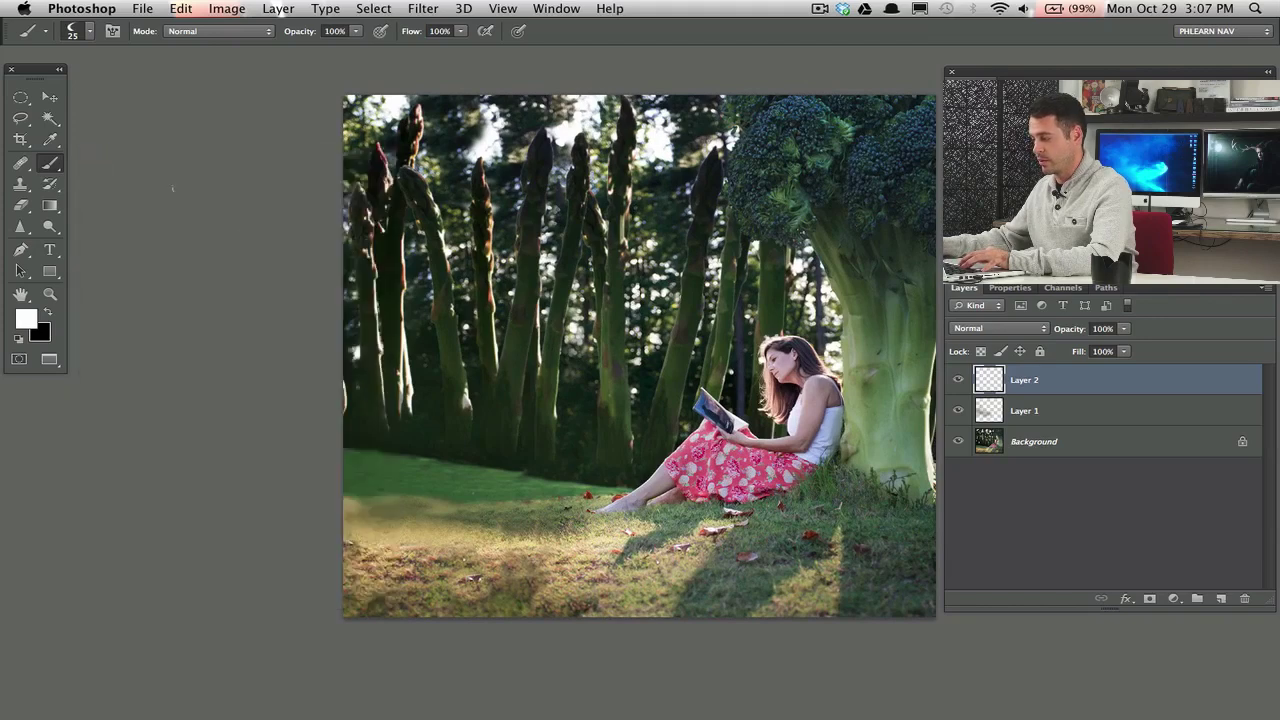
Step: Paint dark 20 px grass blades along the lawn's back edge, then sample a lighter olive green
left_click(549, 462, "alt")
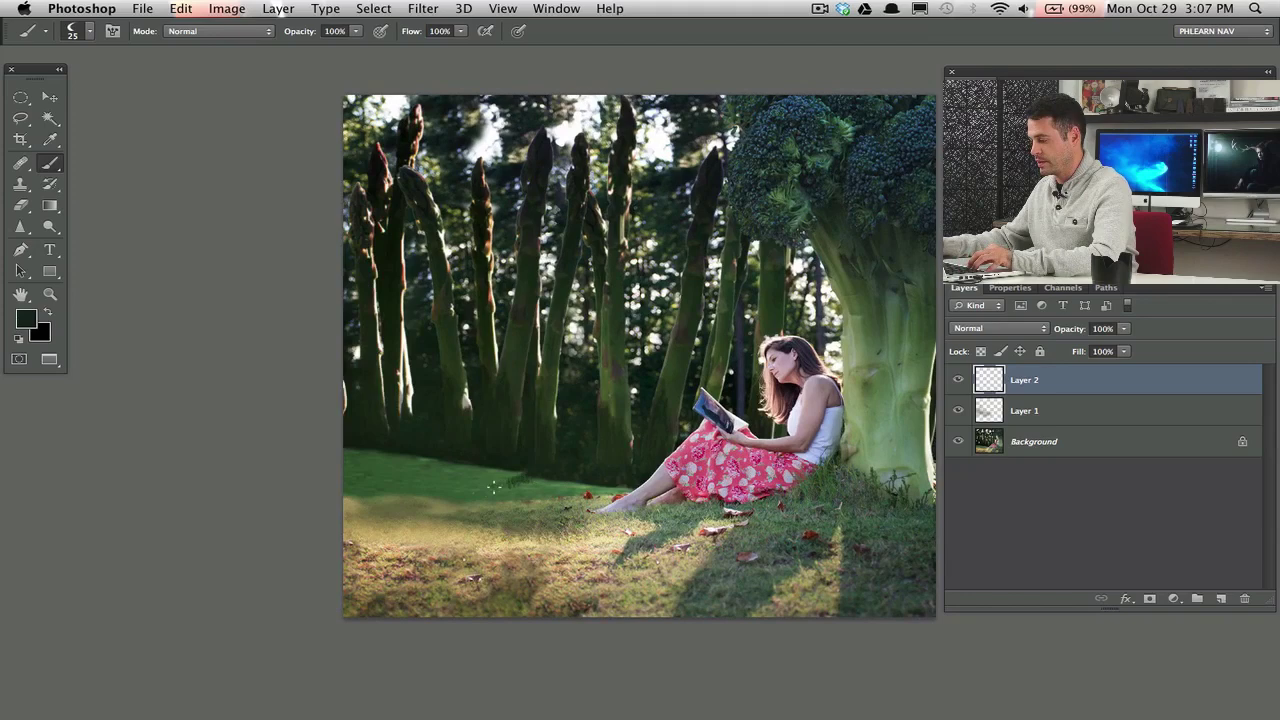
key("bracketleft")
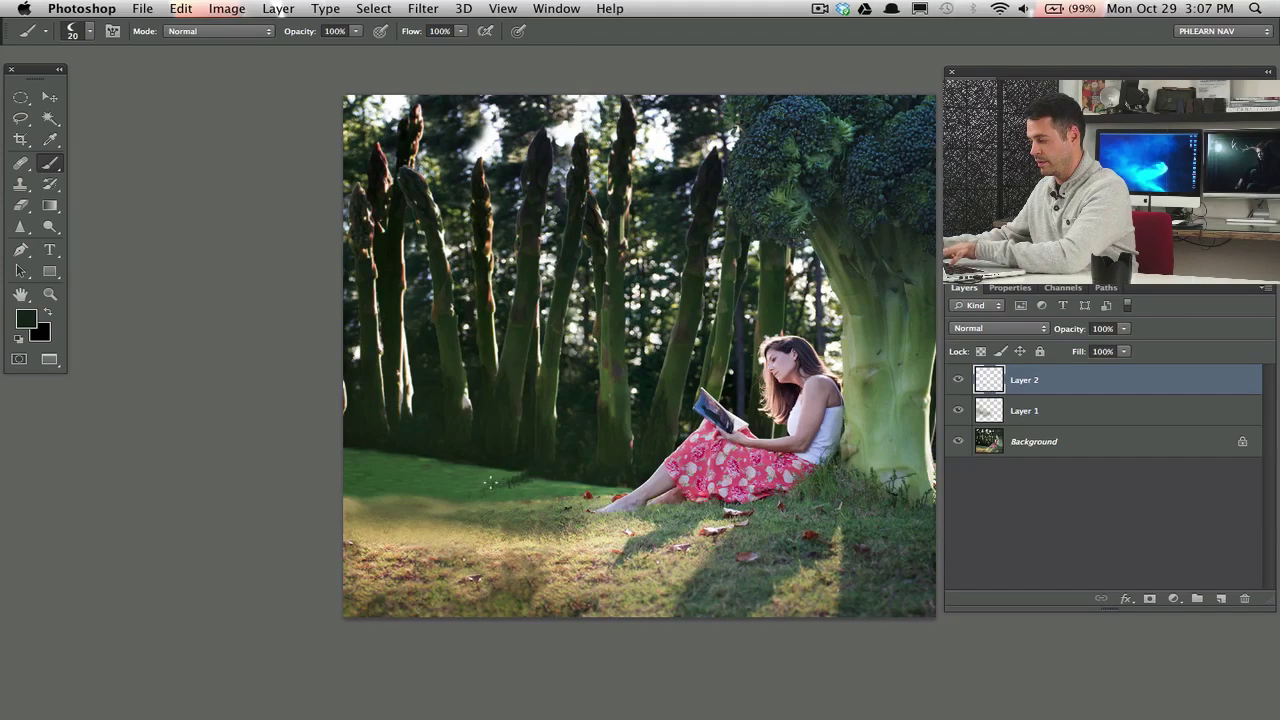
mouse_move(490, 483)
left_mouse_down()
mouse_move(390, 486)
mouse_move(441, 466)
mouse_move(415, 457)
mouse_move(359, 454)
left_mouse_up()
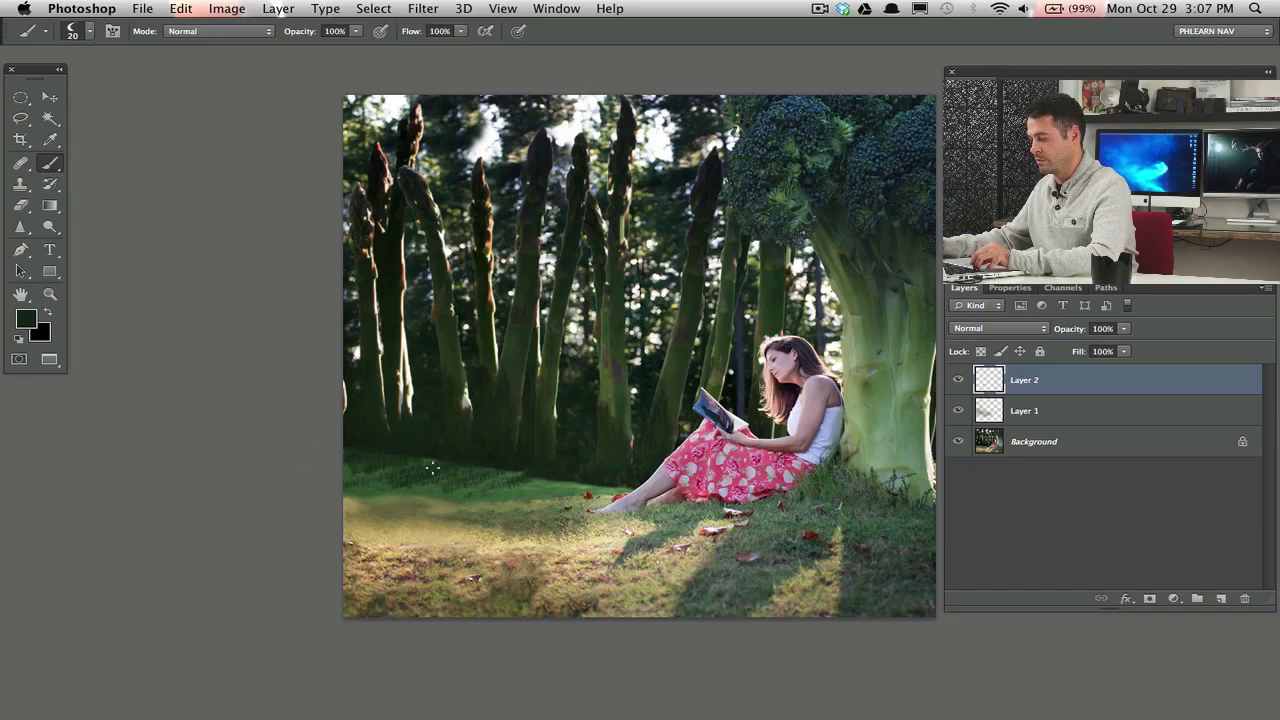
mouse_move(463, 487)
left_mouse_down()
mouse_move(568, 458)
mouse_move(523, 490)
mouse_move(619, 479)
mouse_move(571, 478)
left_mouse_up()
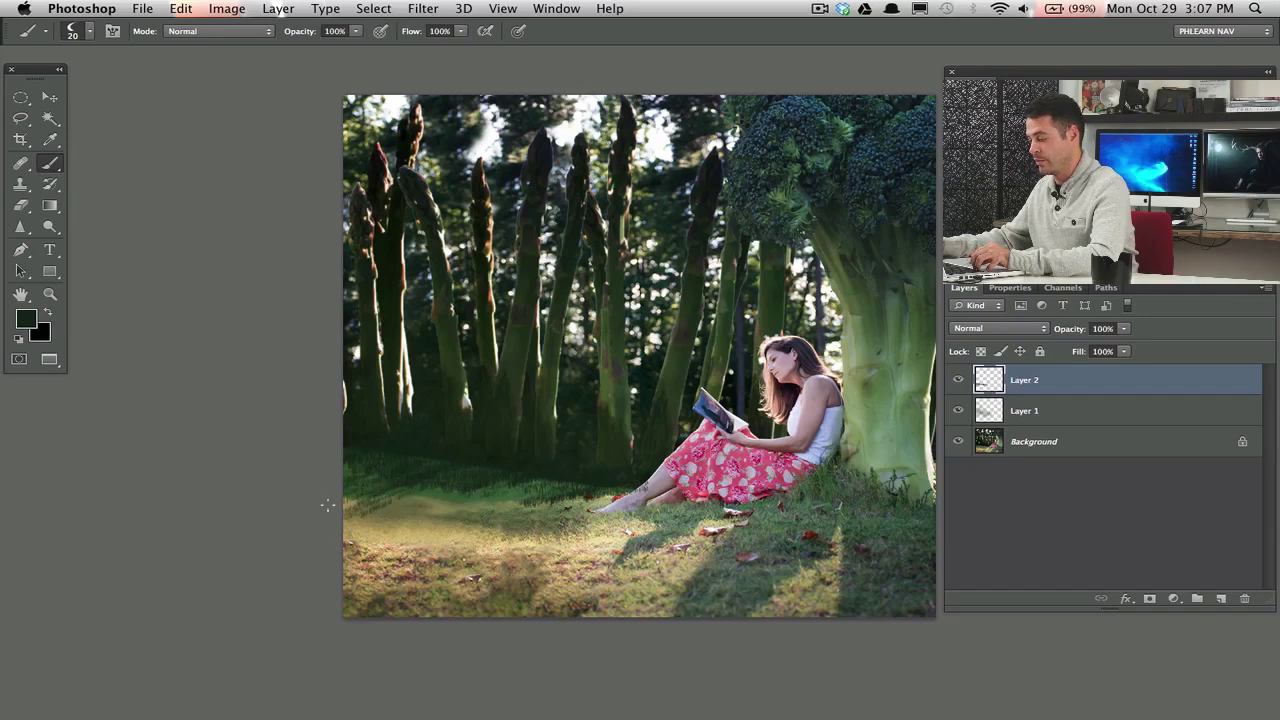
left_click(385, 506, "alt")
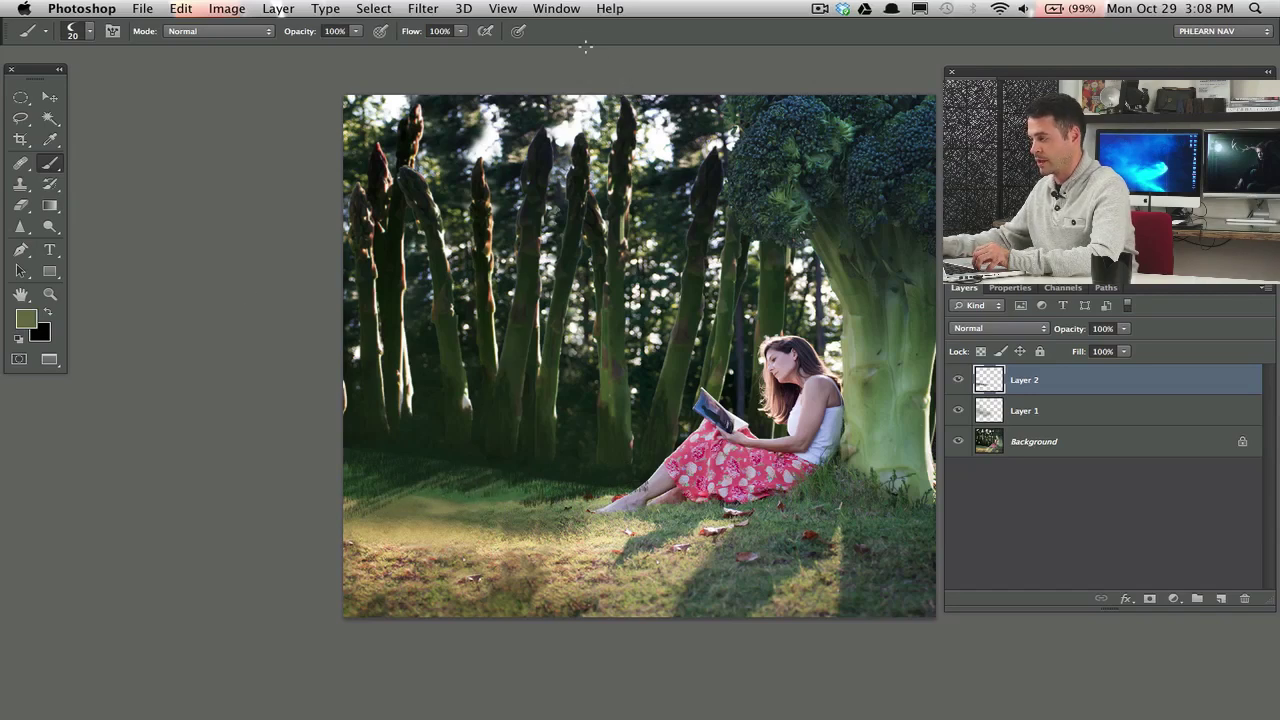
left_click(553, 12)
Step: Raise the brush scatter to 178% and paint dark green blades over the lower-left lawn
left_click(590, 150)
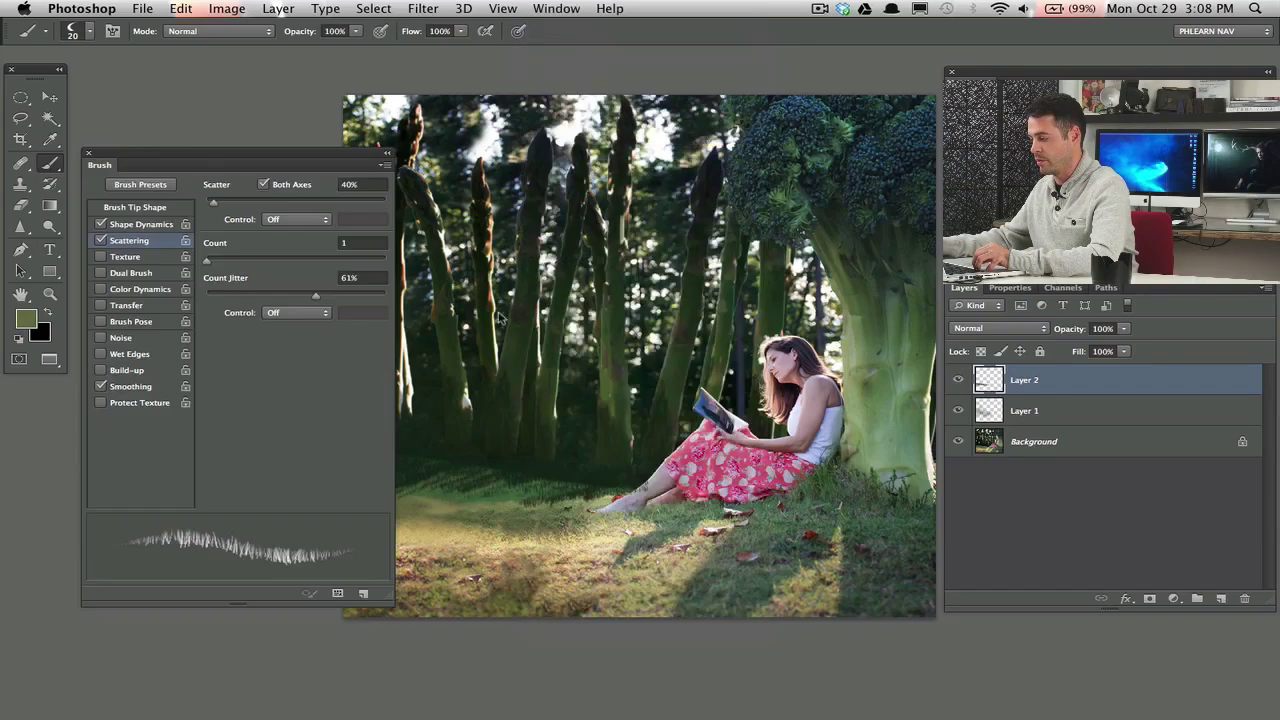
left_click_drag(212, 203, 238, 204)
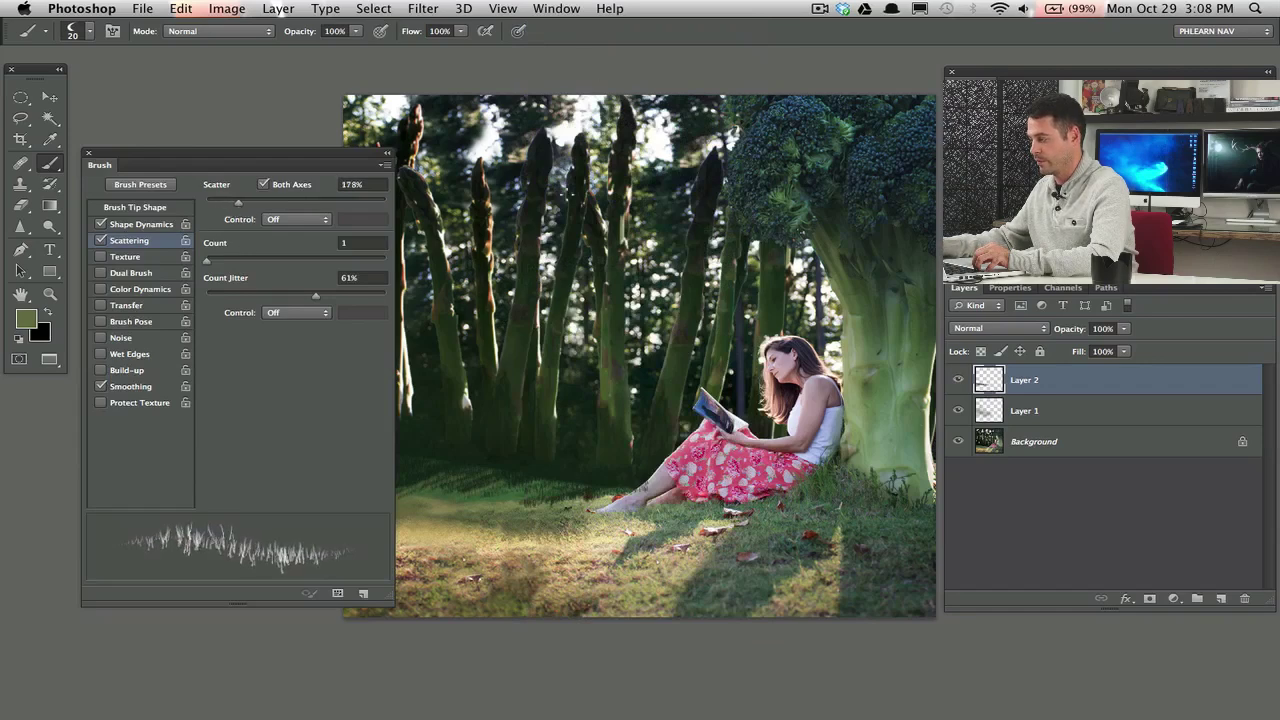
scroll(479, 451, "left", 2)
left_click(577, 452, "alt")
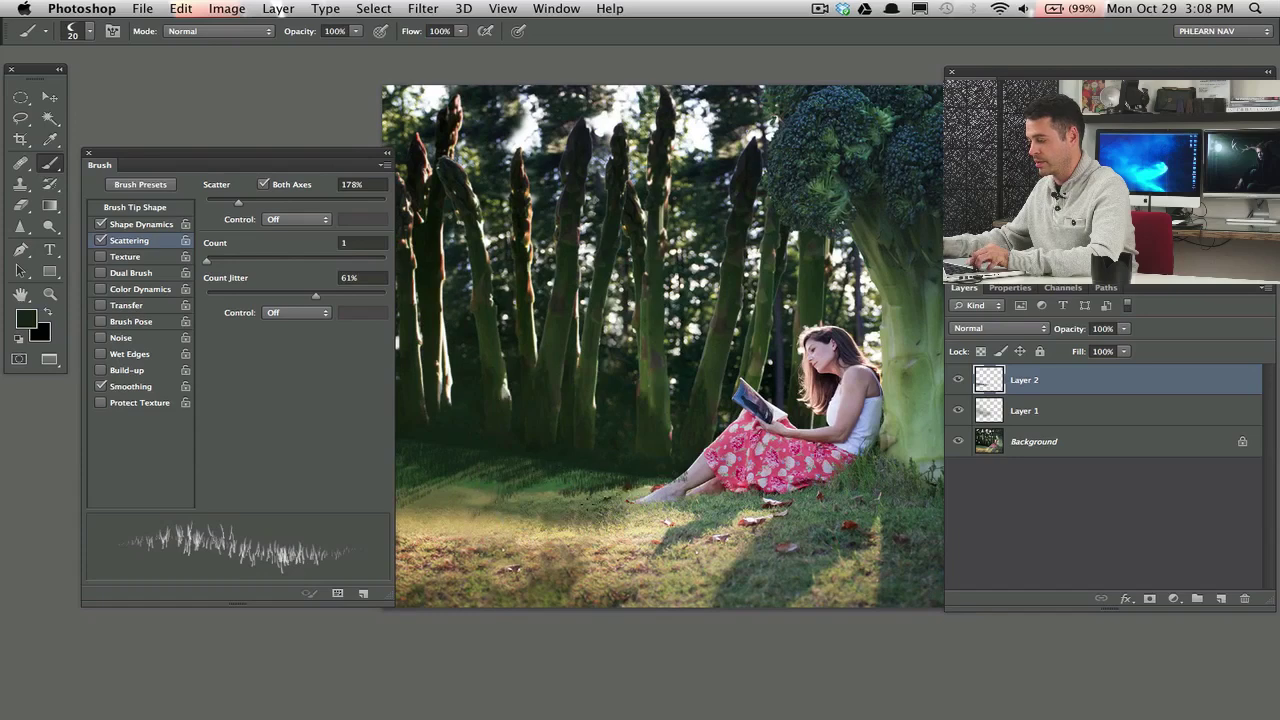
mouse_move(615, 492)
left_mouse_down()
mouse_move(498, 568)
mouse_move(495, 585)
left_mouse_up()
mouse_move(552, 530)
left_mouse_down()
mouse_move(505, 570)
mouse_move(570, 530)
mouse_move(480, 580)
mouse_move(580, 500)
mouse_move(465, 544)
mouse_move(530, 506)
mouse_move(422, 588)
mouse_move(480, 530)
mouse_move(460, 520)
mouse_move(480, 482)
mouse_move(430, 500)
mouse_move(412, 540)
mouse_move(480, 490)
mouse_move(408, 540)
mouse_move(475, 500)
mouse_move(412, 528)
mouse_move(465, 519)
mouse_move(410, 560)
left_mouse_up()
Step: Sample tan, olive and dark green grass tones and paint more blades across the lawn
left_click(466, 525, "alt")
left_click(452, 510, "alt")
left_click(520, 500, "alt")
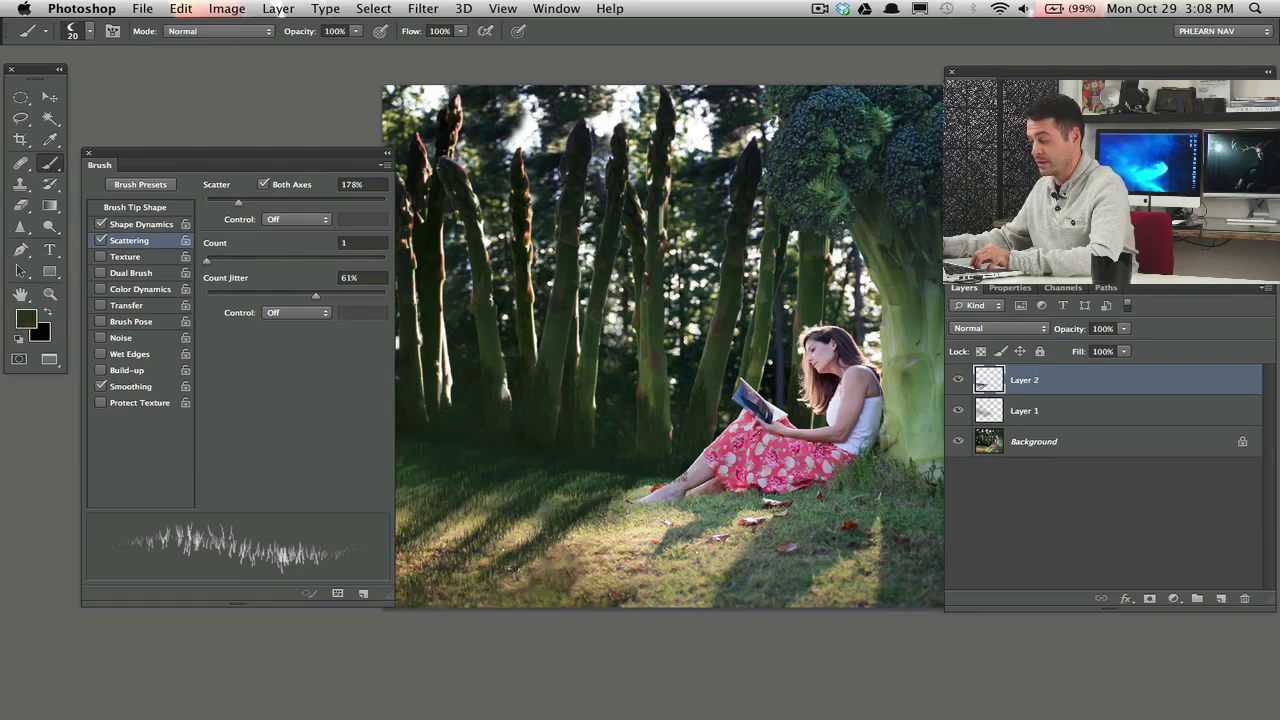
mouse_move(486, 518)
left_mouse_down()
mouse_move(420, 562)
mouse_move(466, 530)
left_mouse_up()
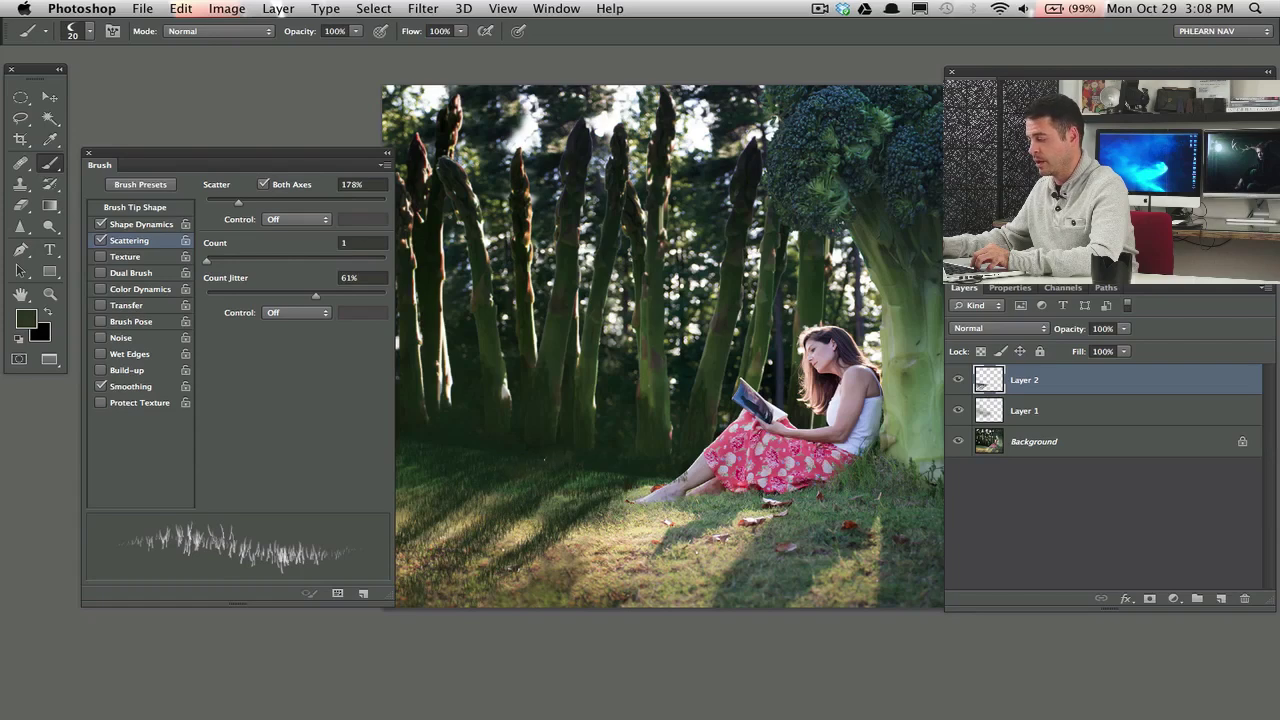
left_click(605, 451, "alt")
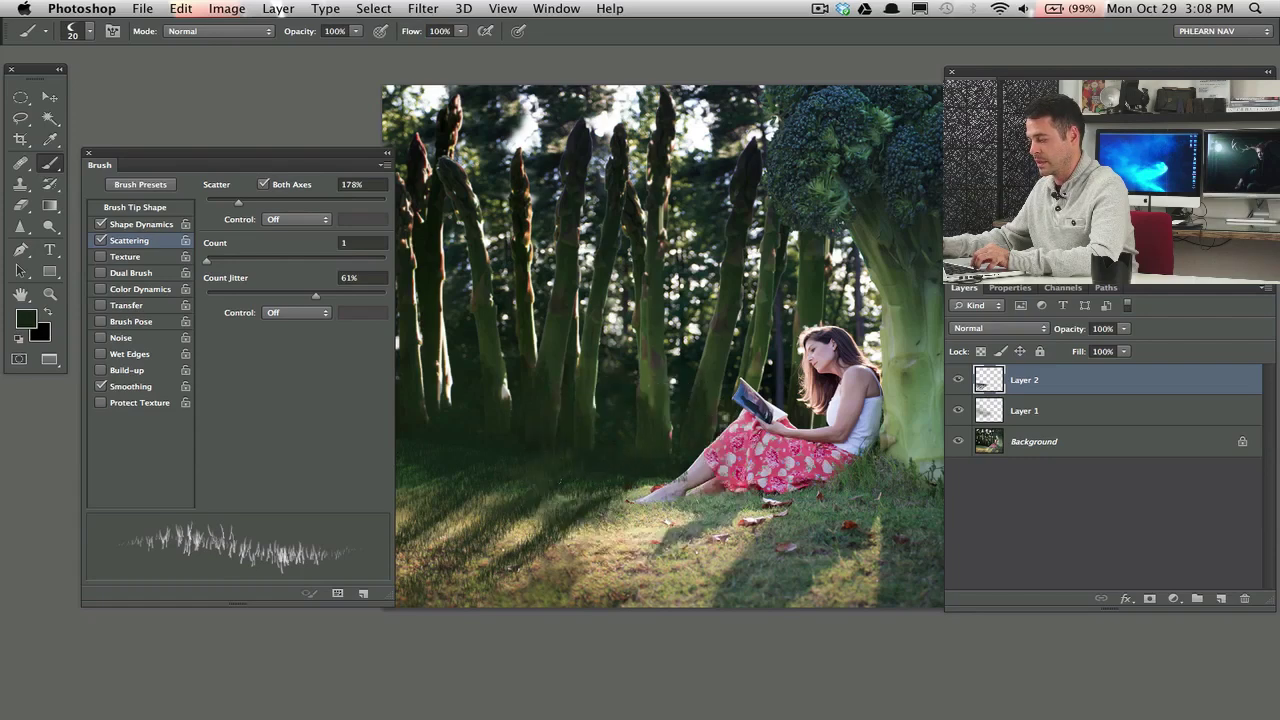
left_click(666, 463, "alt")
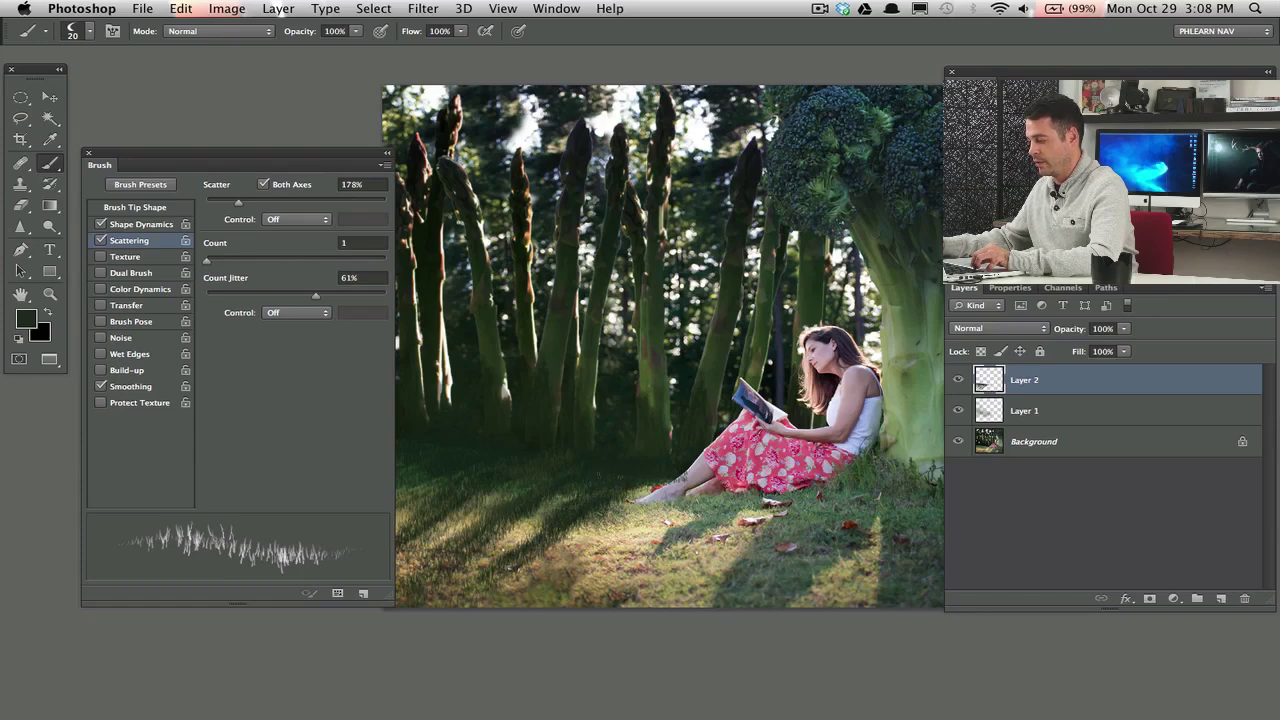
mouse_move(550, 505)
left_mouse_down()
mouse_move(515, 527)
mouse_move(478, 508)
left_mouse_up()
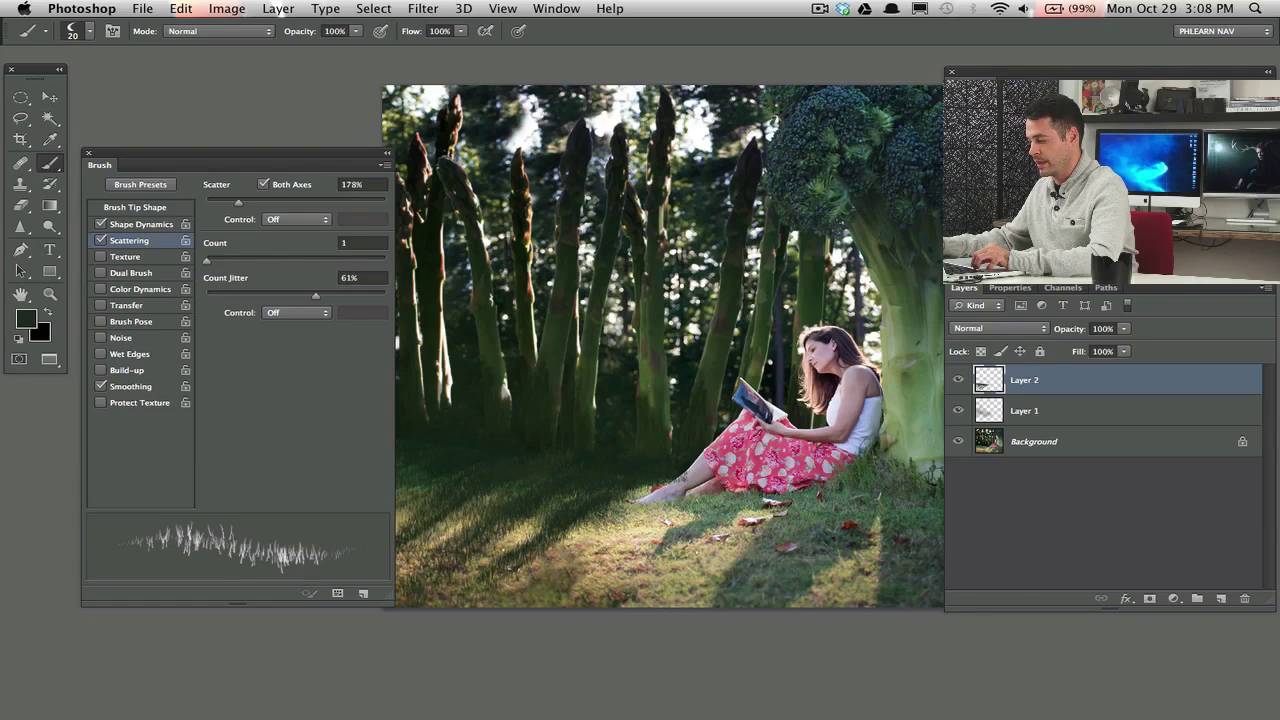
Step: Paint light tan blades on the lawn and widen the brush scatter to 361%
left_click(611, 508, "alt")
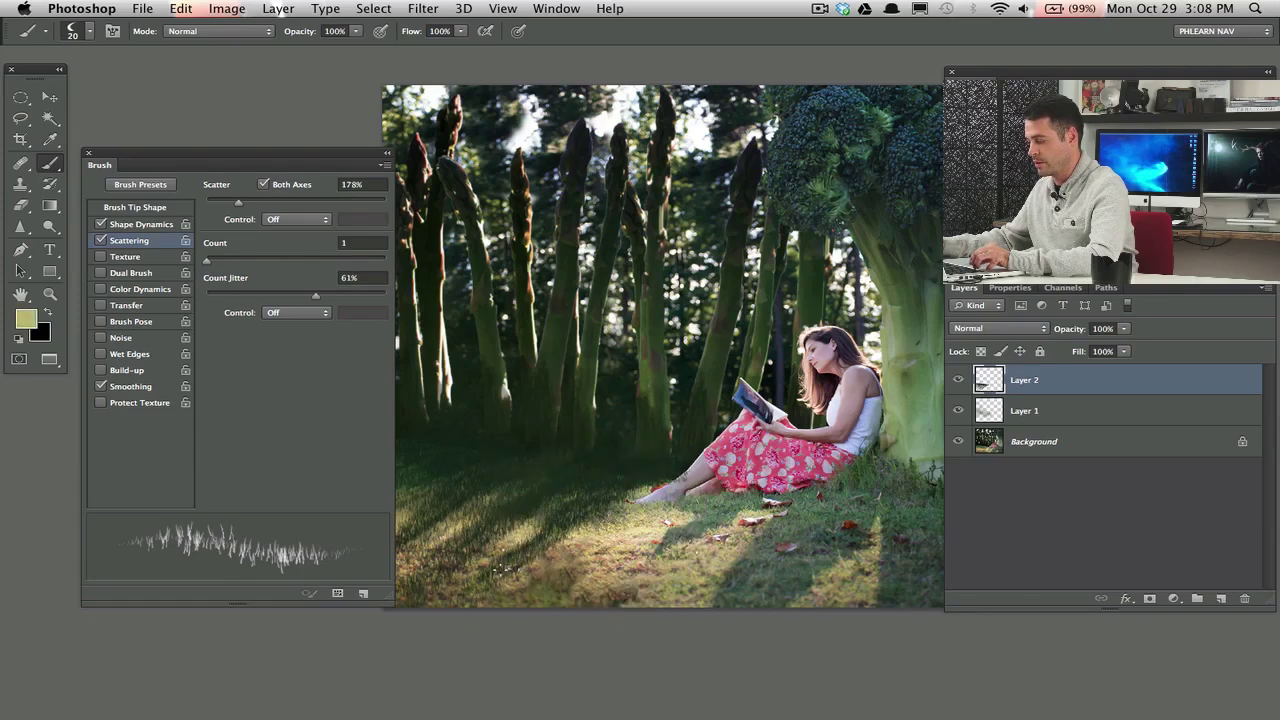
left_click(529, 519, "alt")
left_click_drag(529, 519, 495, 536)
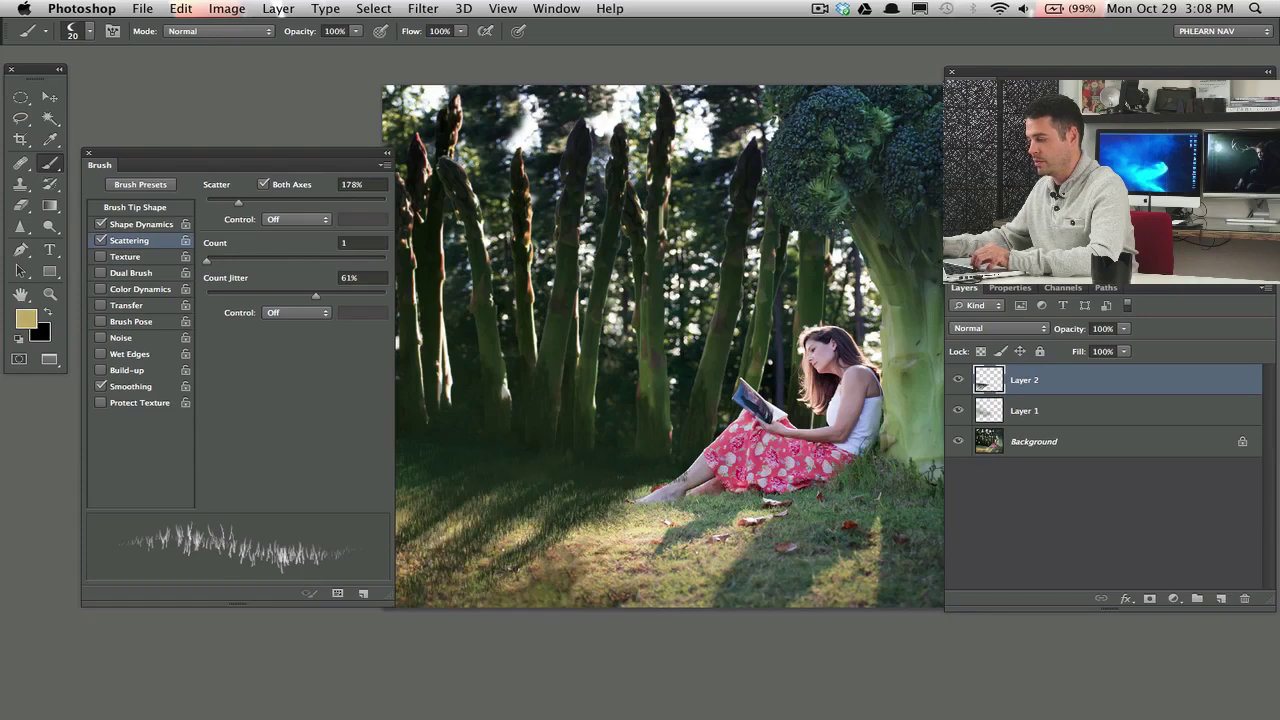
left_click_drag(250, 203, 270, 203)
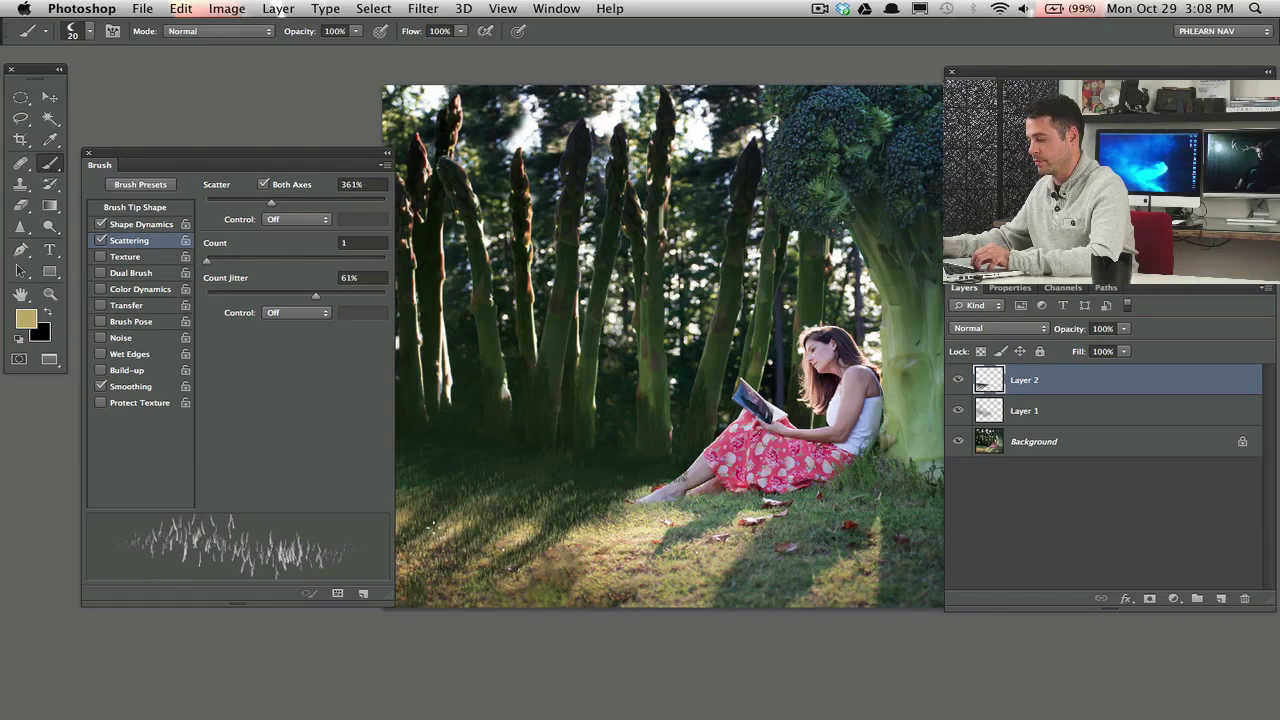
left_click(467, 478, "alt")
left_click(455, 519, "alt")
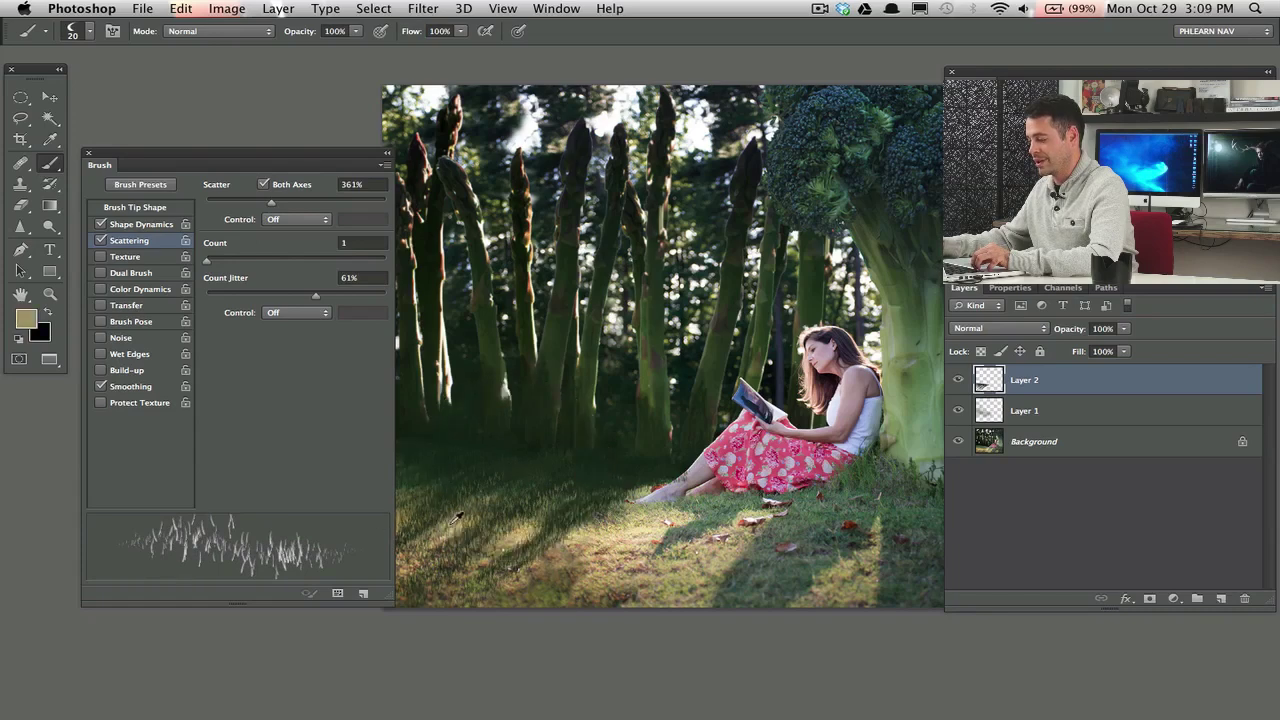
left_click(461, 478, "alt")
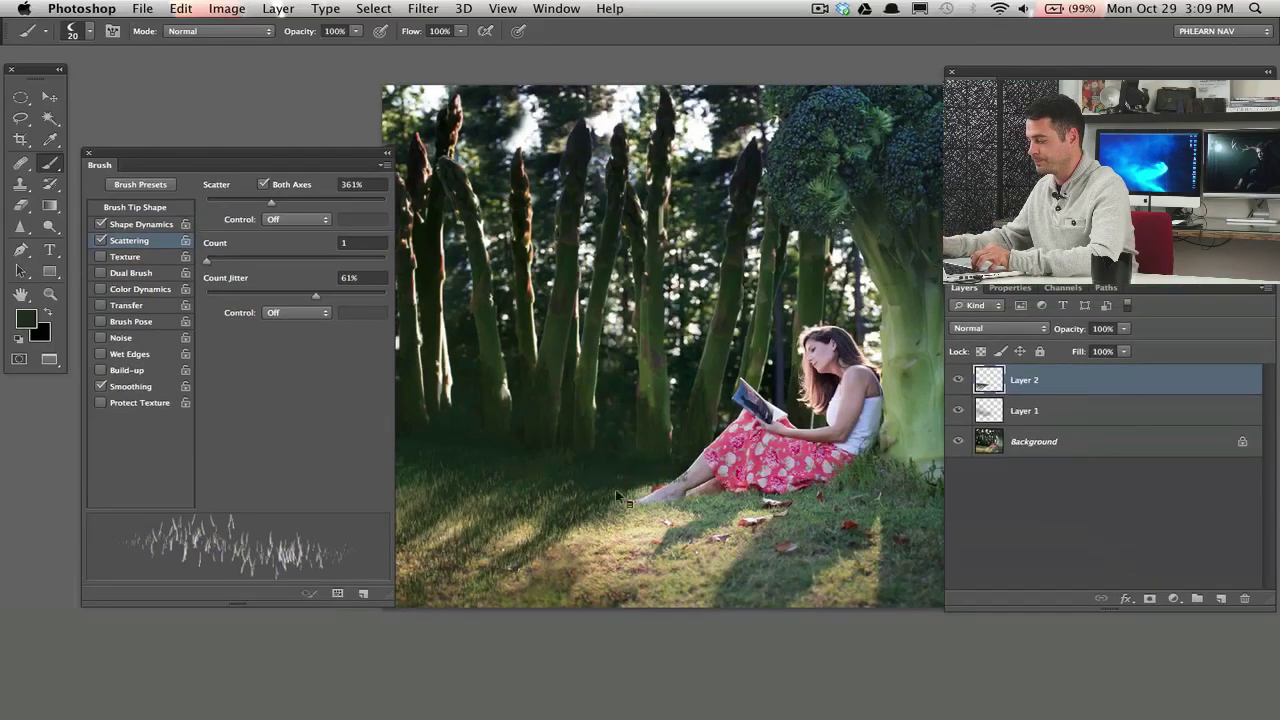
right_click(608, 526)
key("Escape")
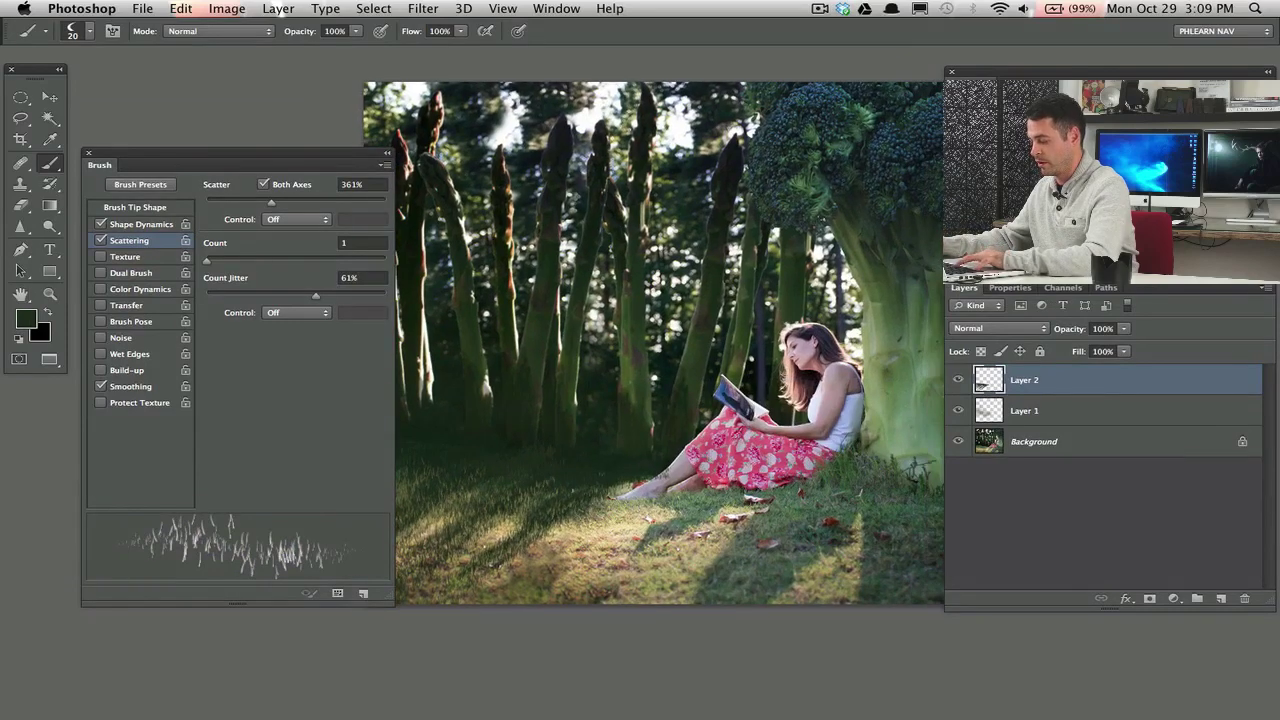
Step: Add blades in sampled tans, browns, olives and dark greens across the central lawn
left_click(577, 516, "alt")
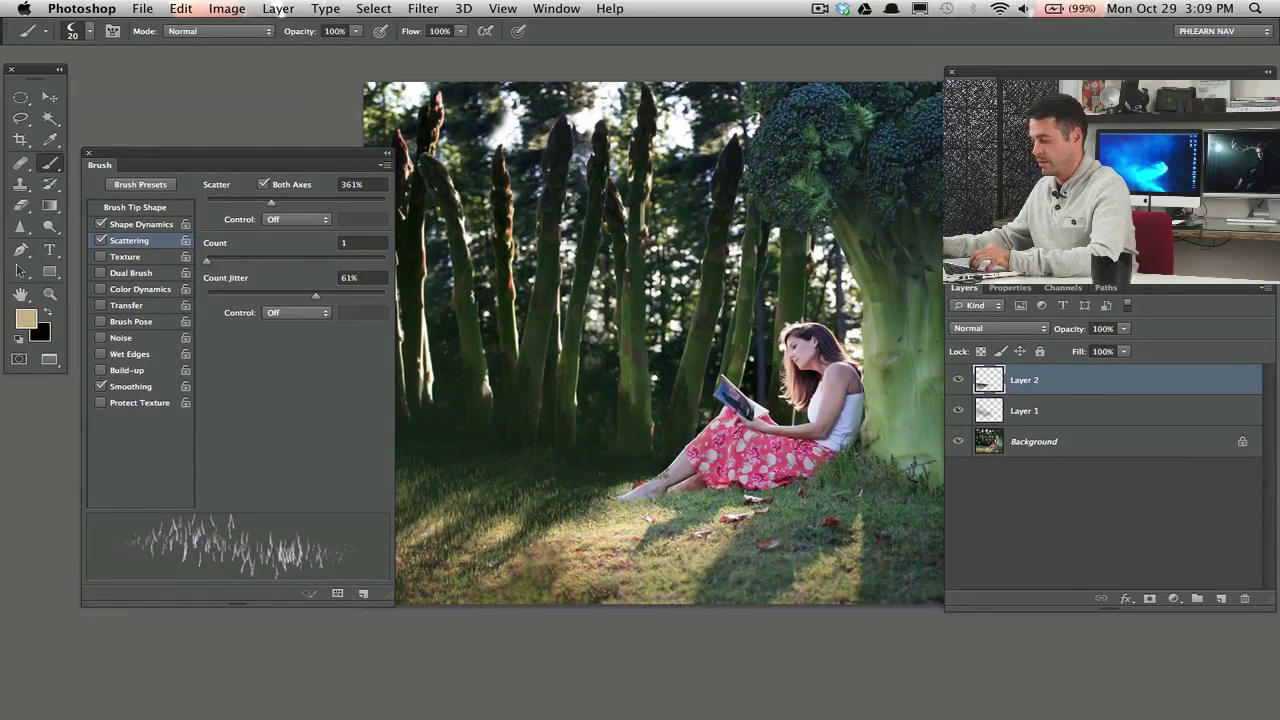
left_click(496, 531, "alt")
left_click(530, 551, "alt")
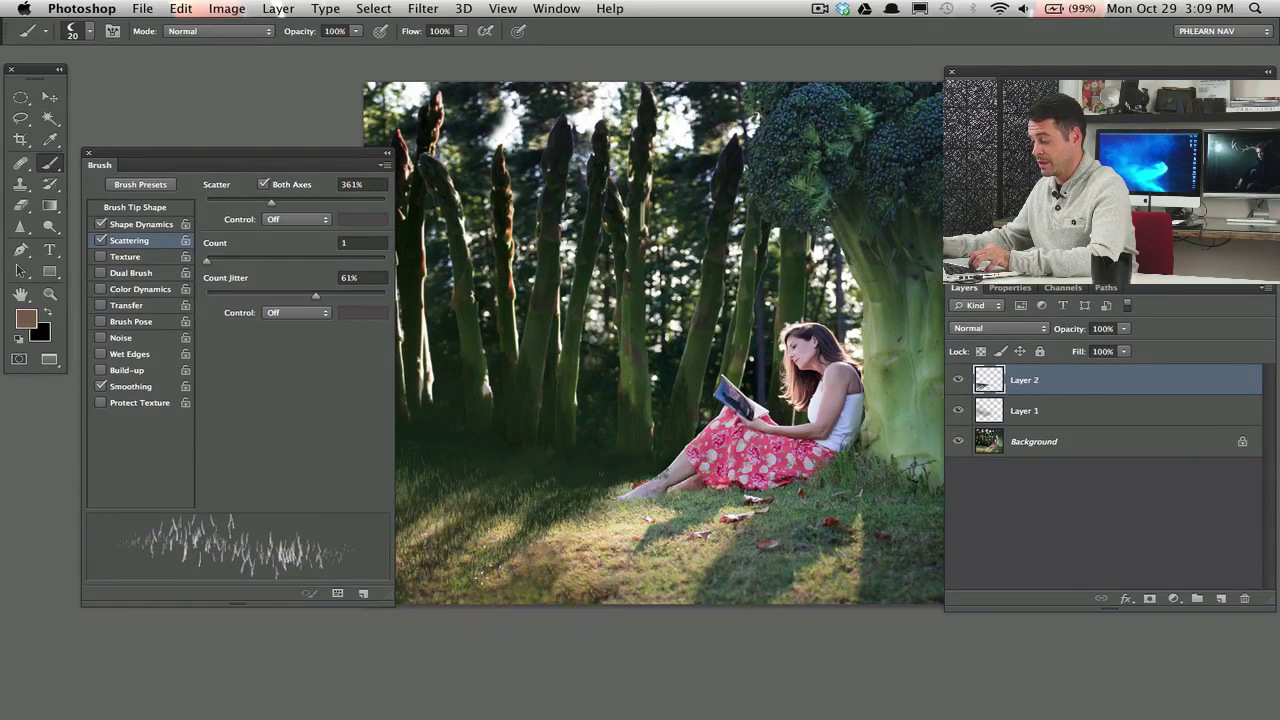
left_click(552, 506, "alt")
left_click(580, 510, "alt")
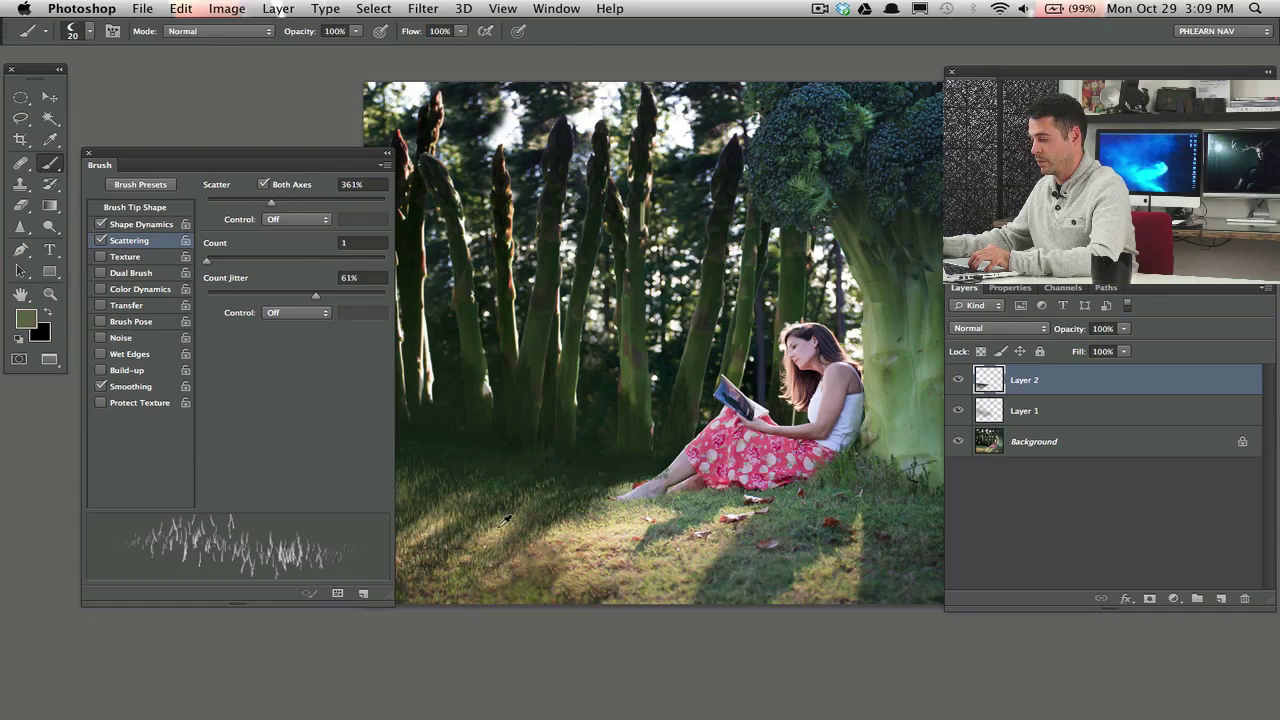
left_click(536, 486, "alt")
left_click(534, 487, "alt")
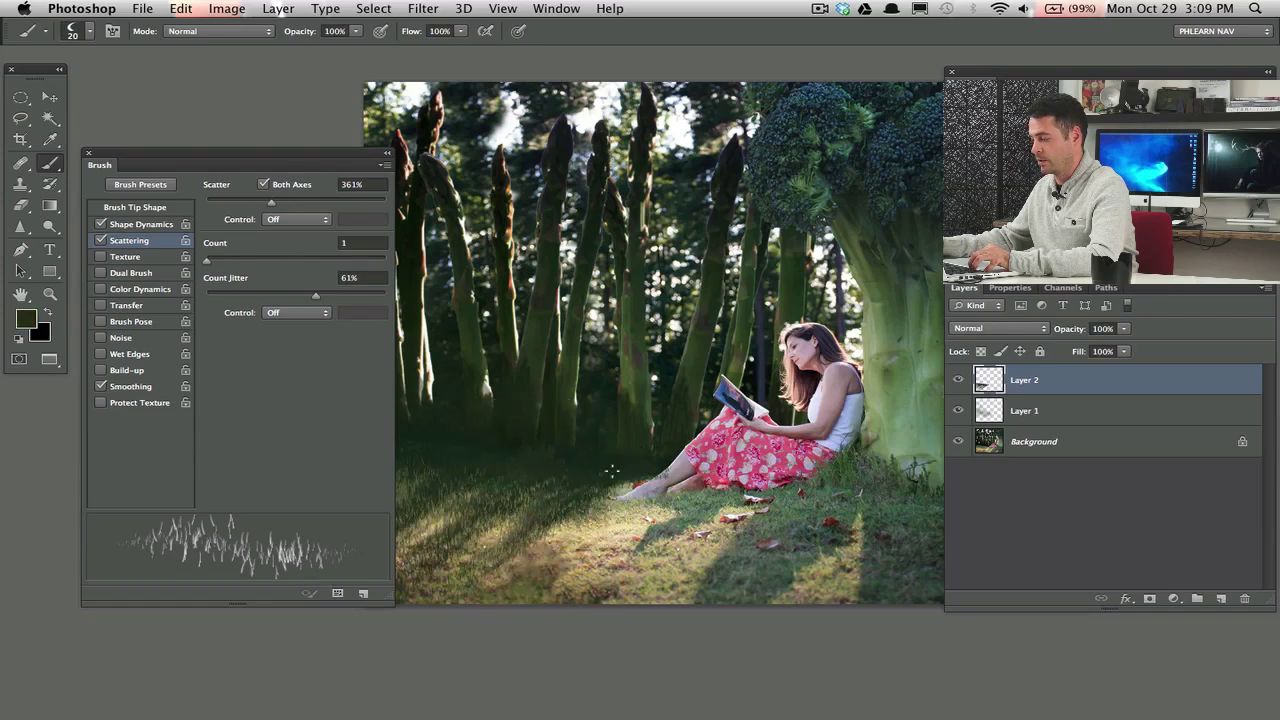
left_click(594, 540, "alt")
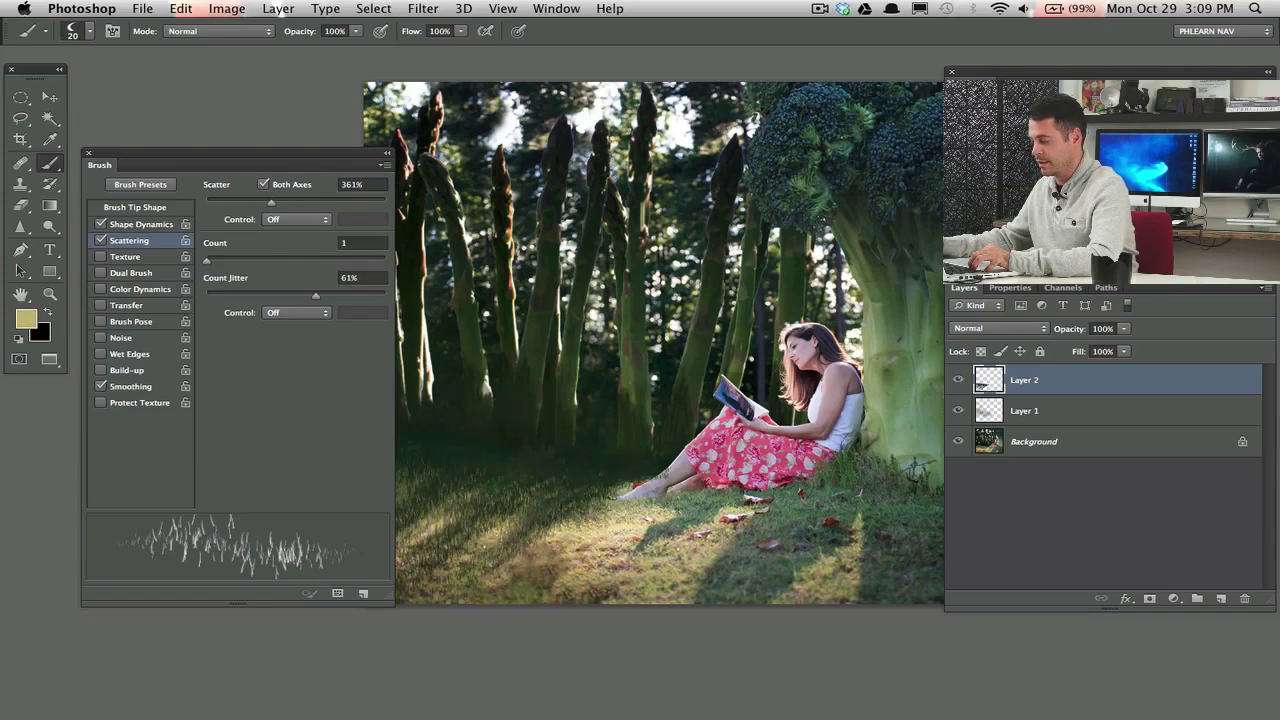
left_click(504, 532, "alt")
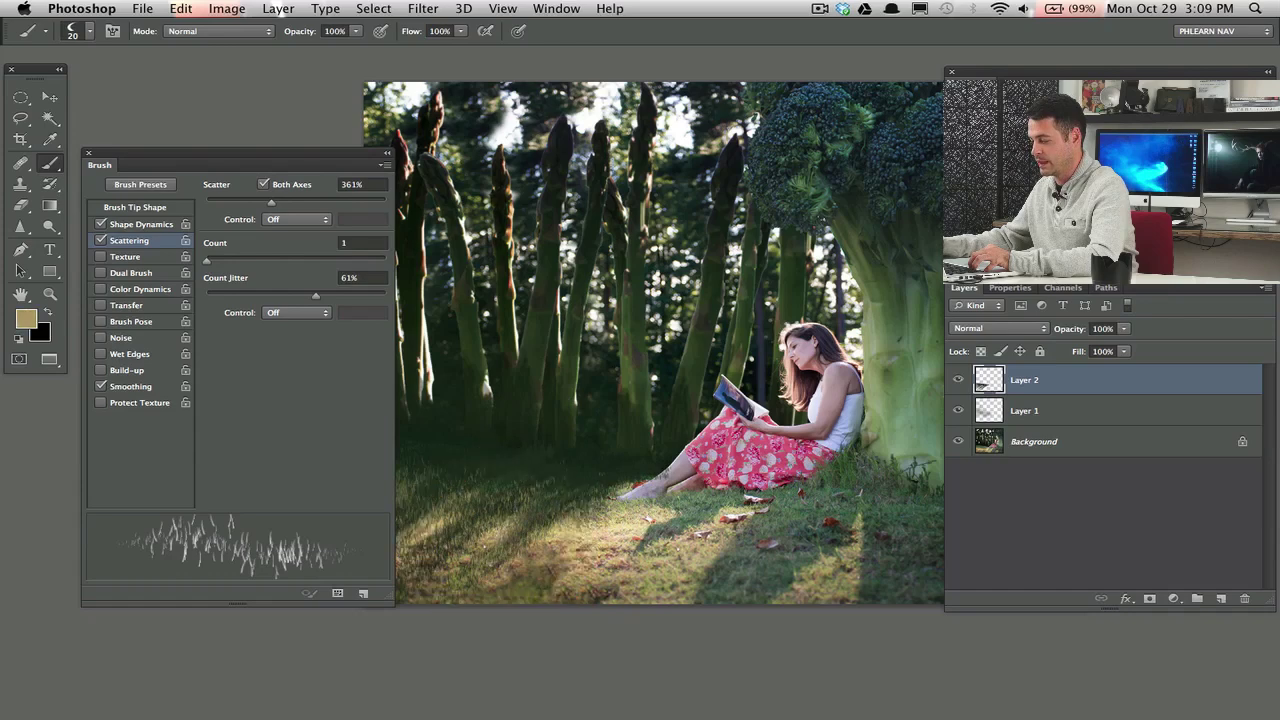
left_click(453, 513, "alt")
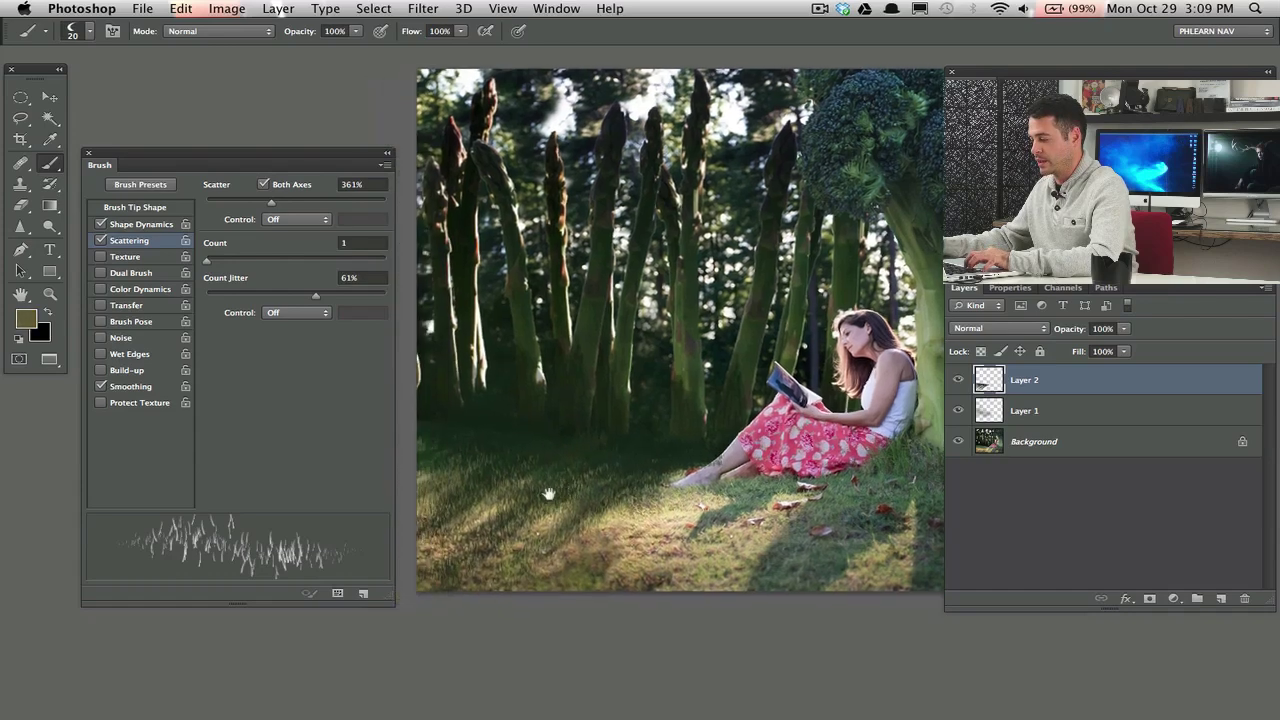
scroll(492, 511, "left", 3)
left_click(470, 505, "alt")
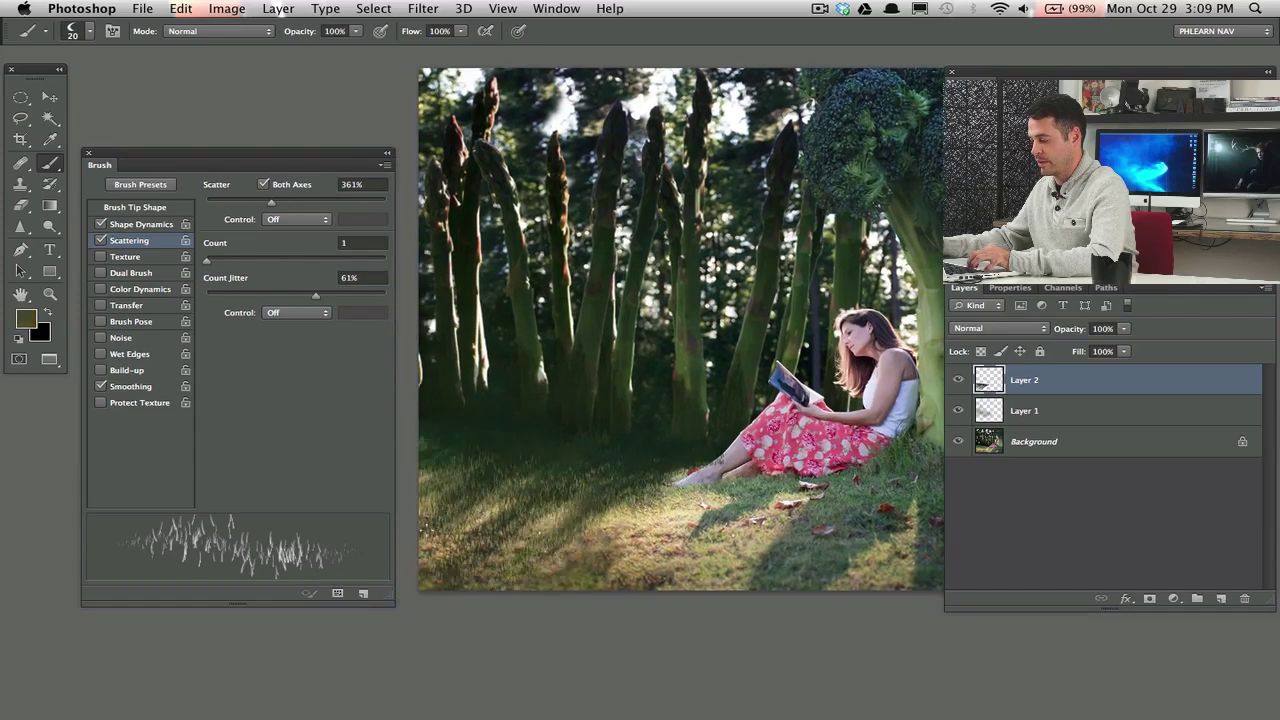
left_click(446, 459, "alt")
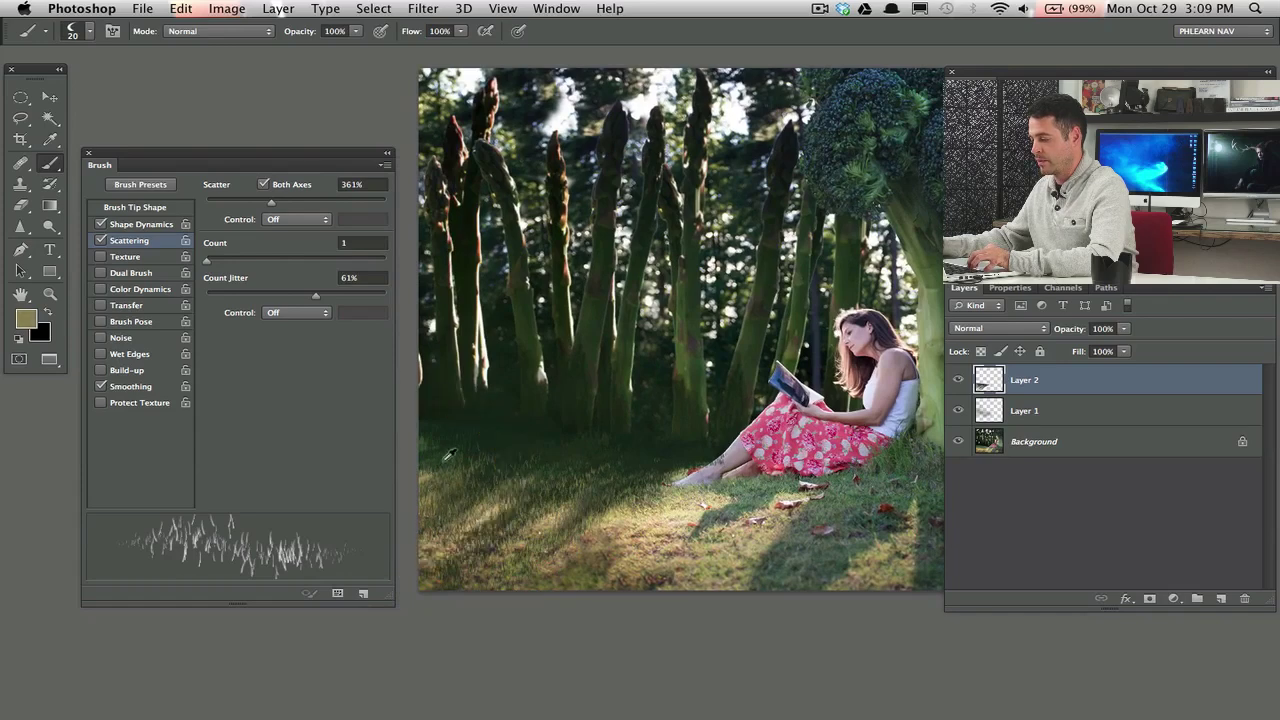
left_click(470, 445, "alt")
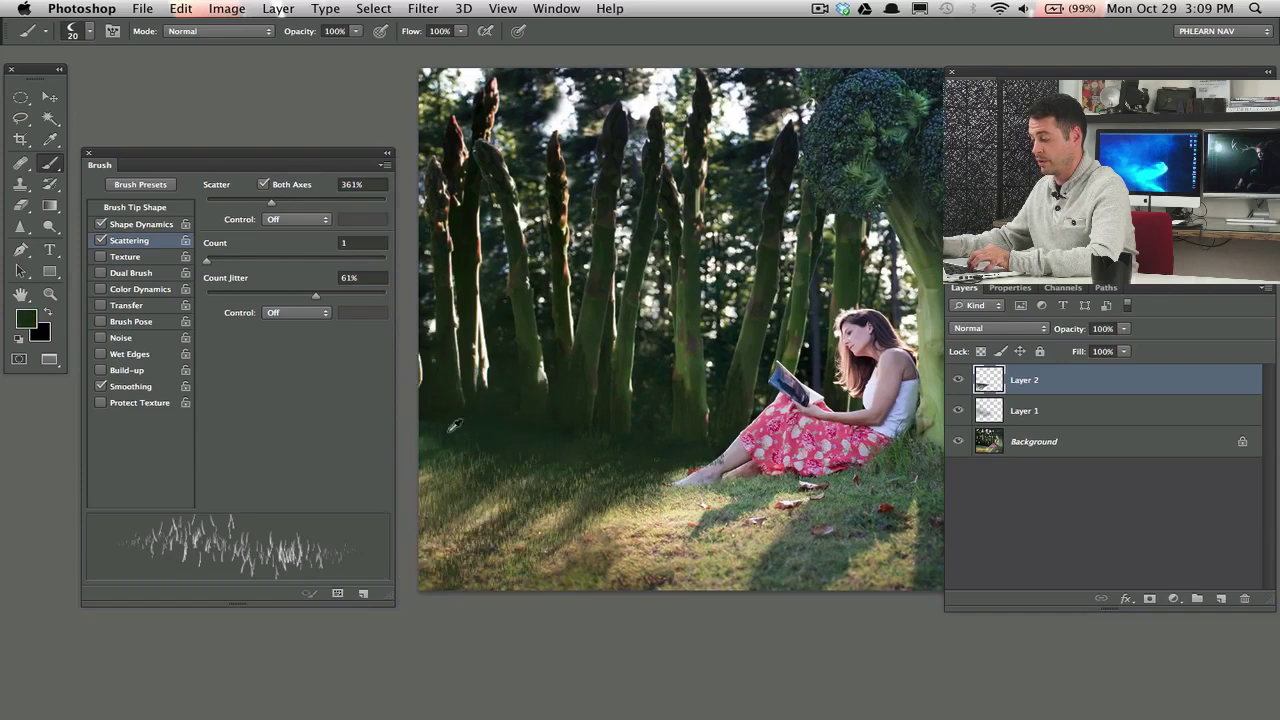
Step: Add light tan and dark green blades sampled from the right-side and shadowed grass
left_click(646, 446, "alt")
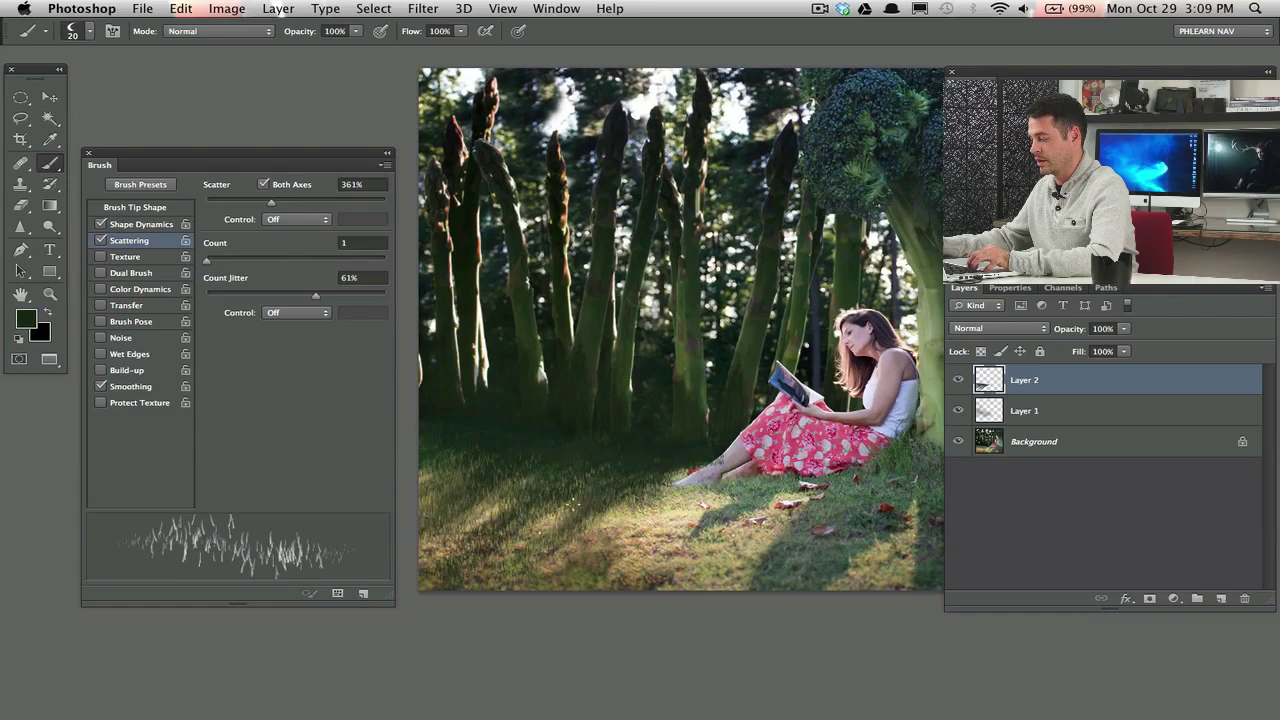
left_click(568, 509, "alt")
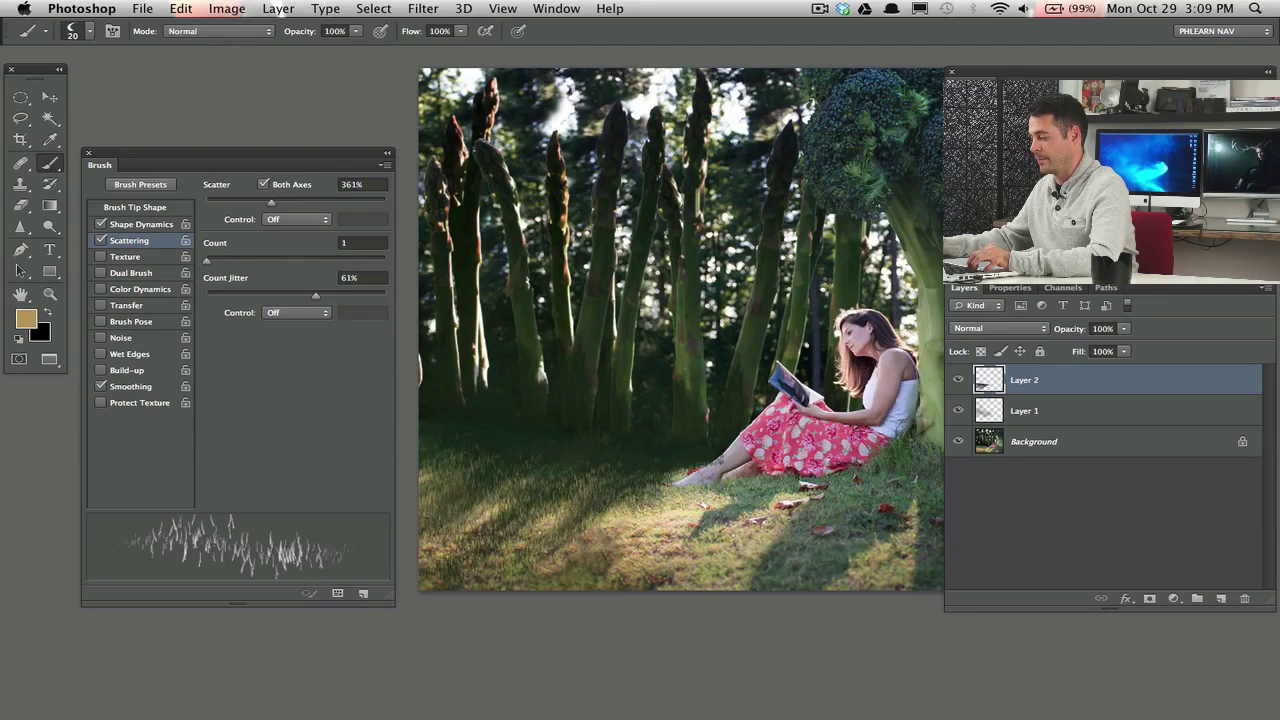
left_click(661, 452, "alt")
left_click(637, 509, "alt")
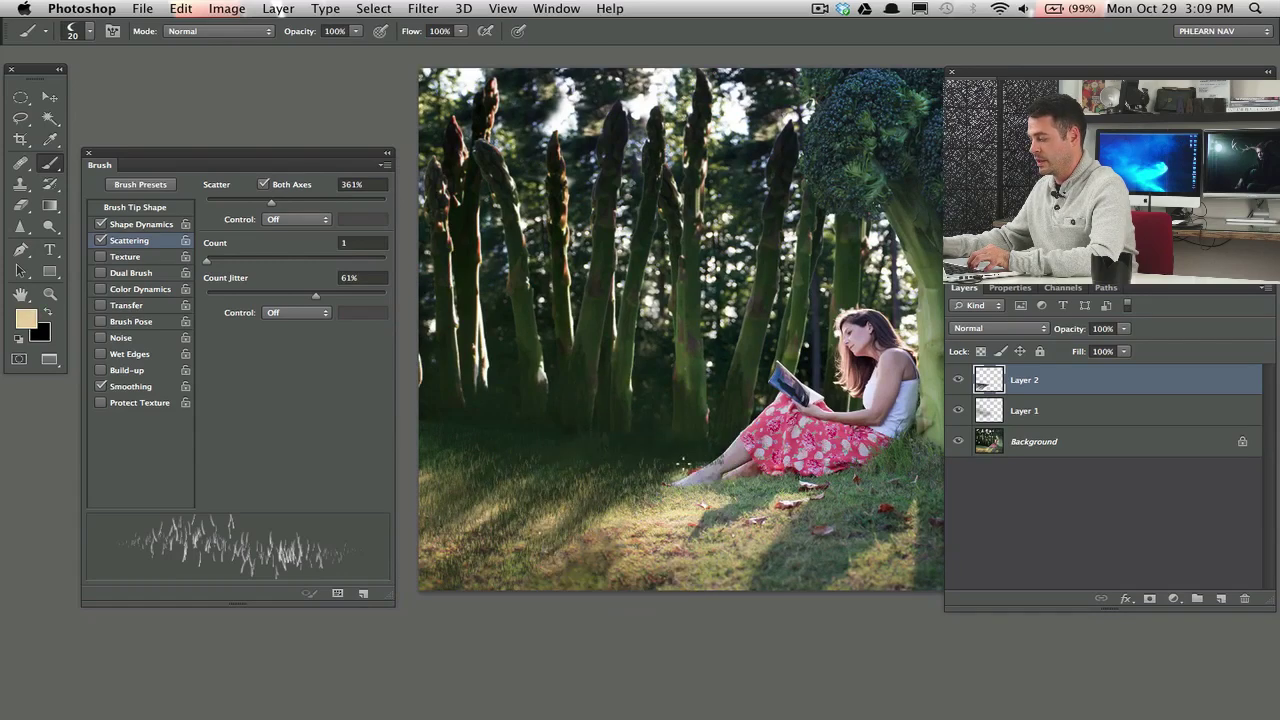
left_click(676, 461, "alt")
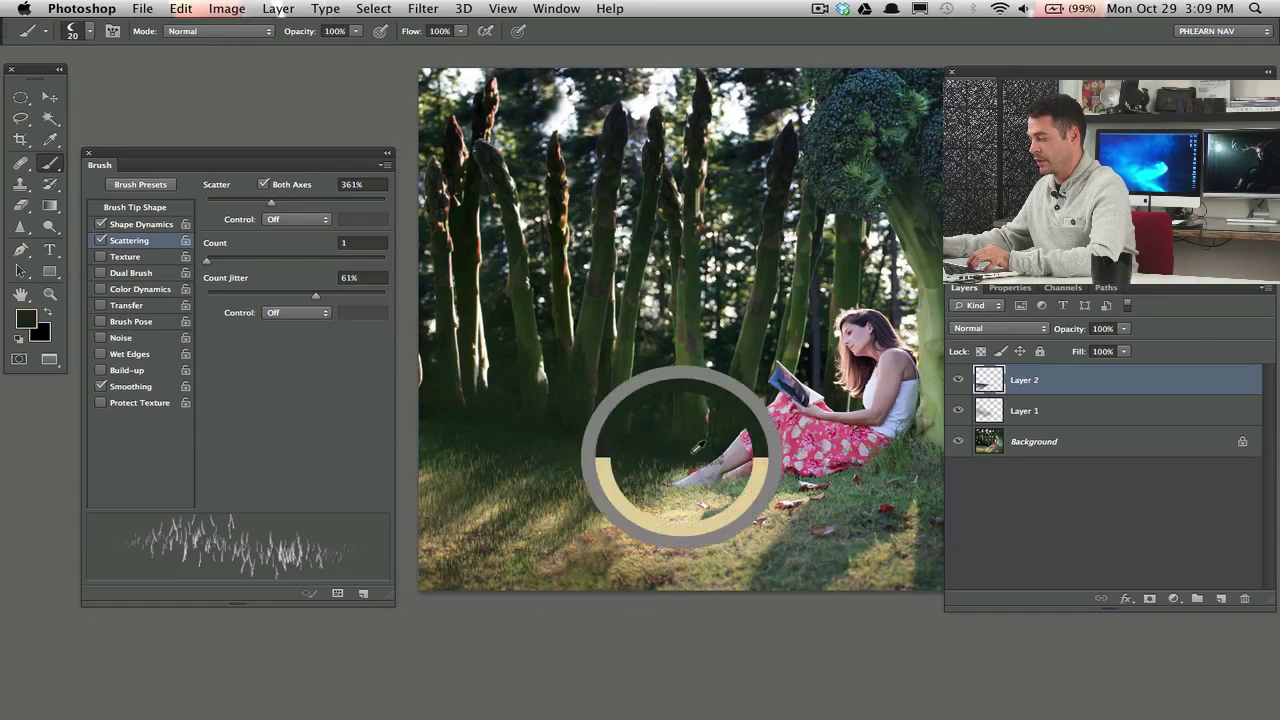
left_click(668, 510, "alt")
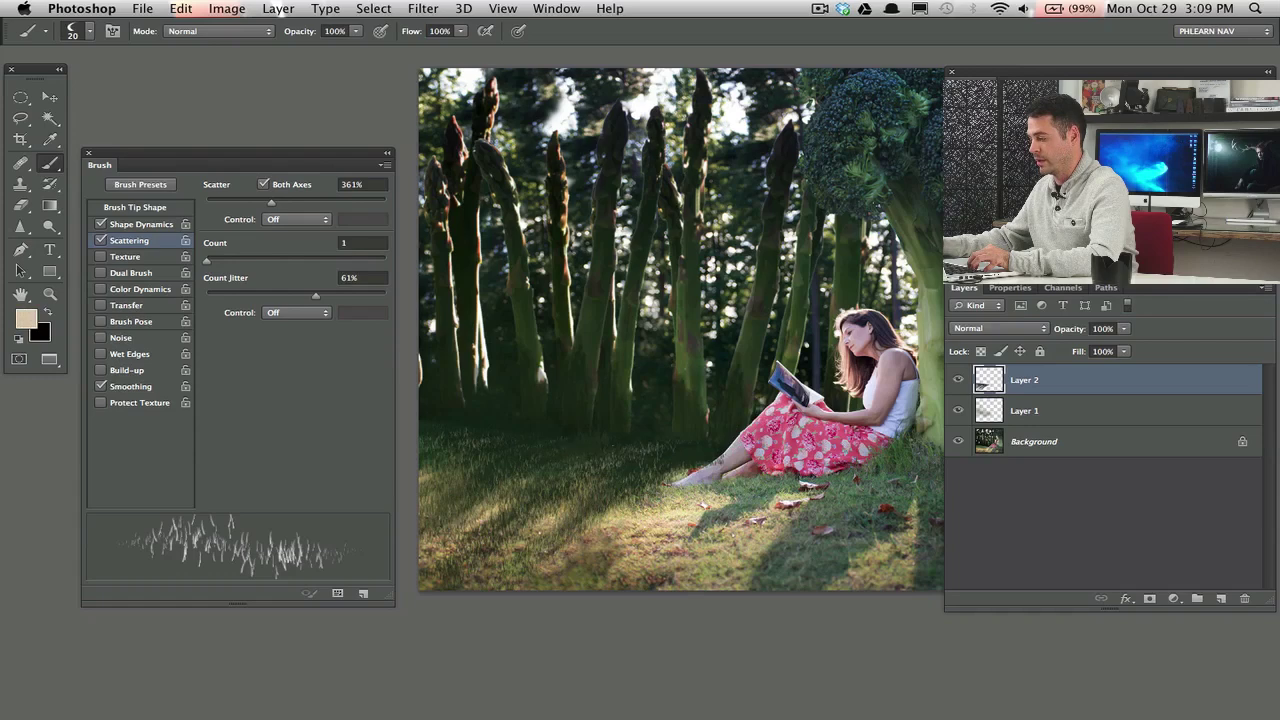
left_click(666, 449, "alt")
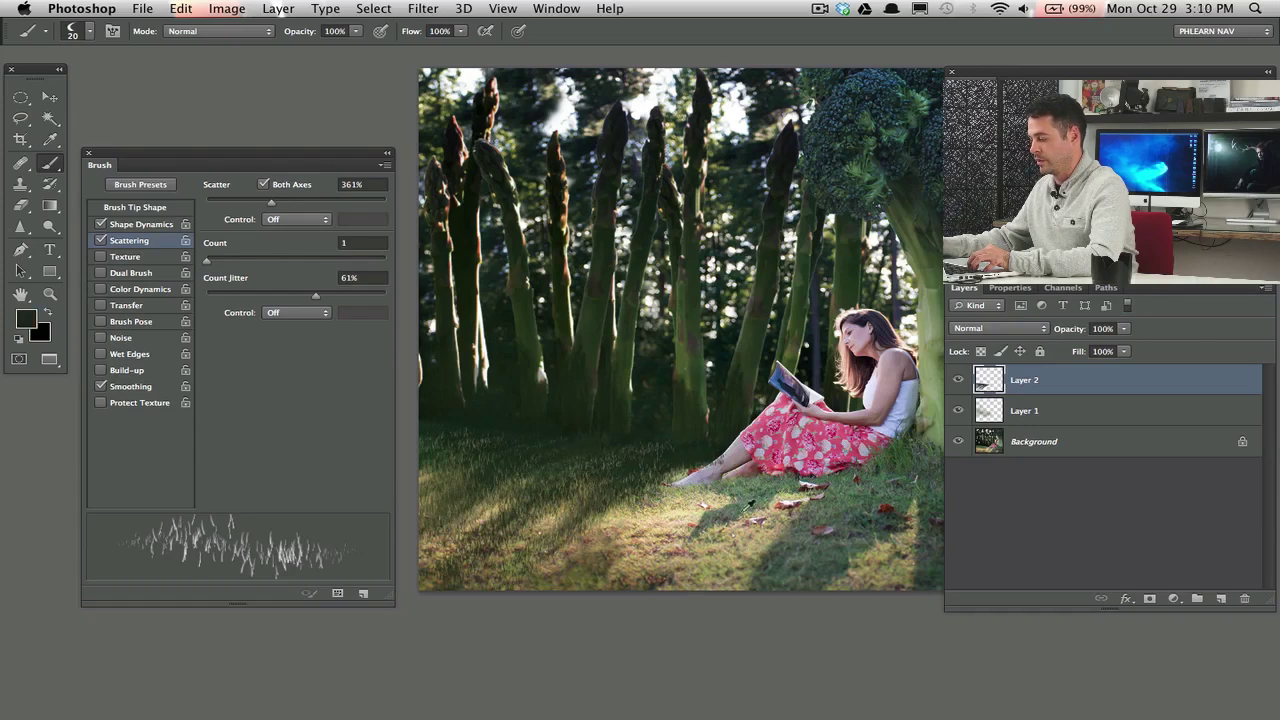
left_click(760, 530, "alt")
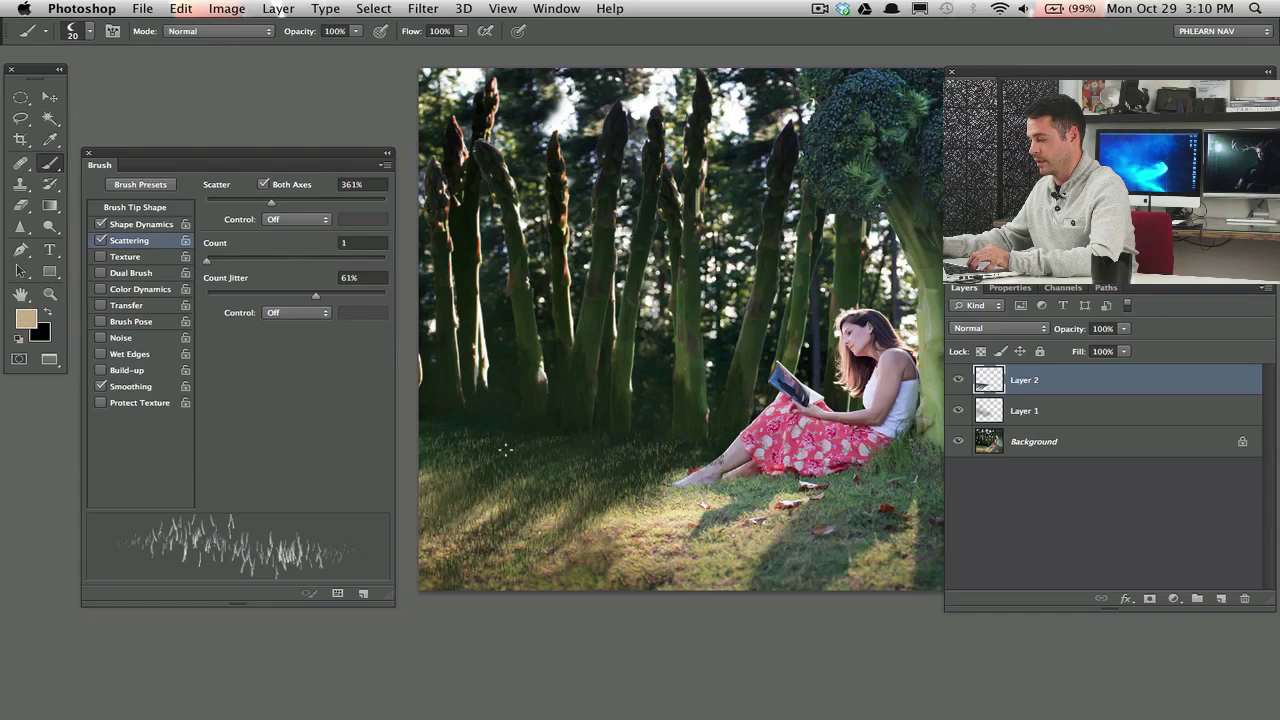
left_click(551, 500, "alt")
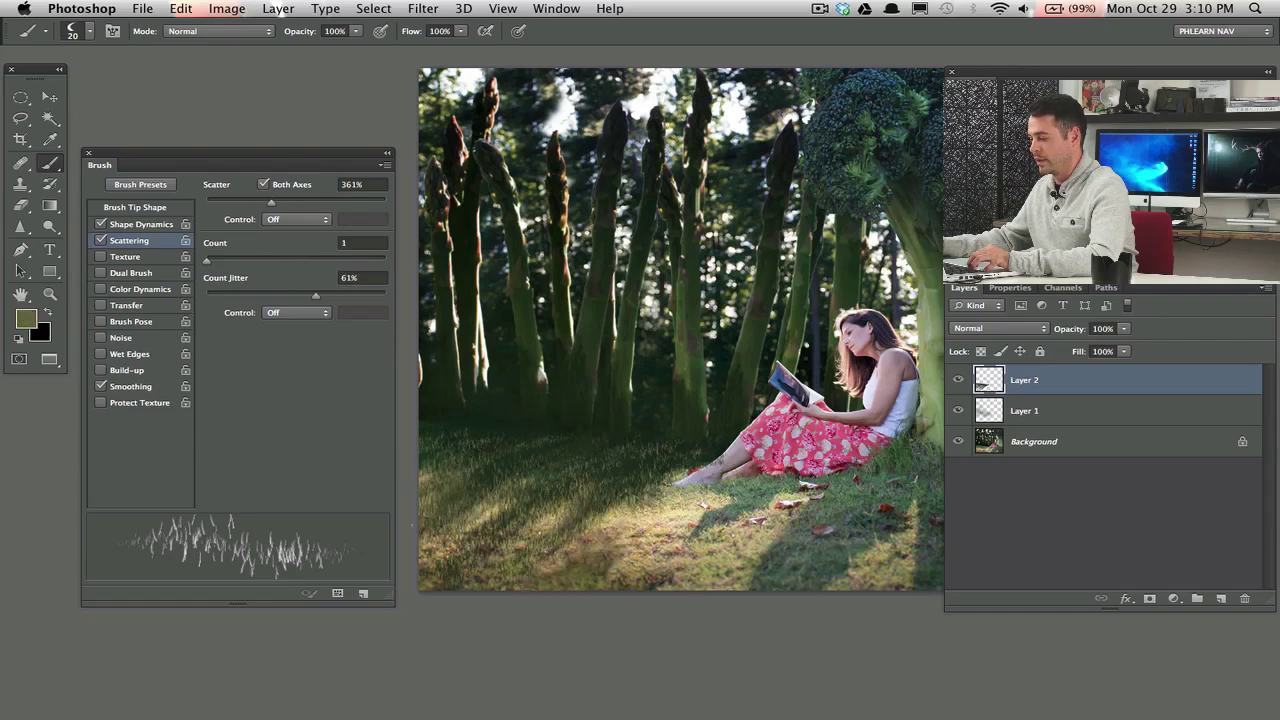
left_click(503, 494, "alt")
left_click(503, 462, "alt")
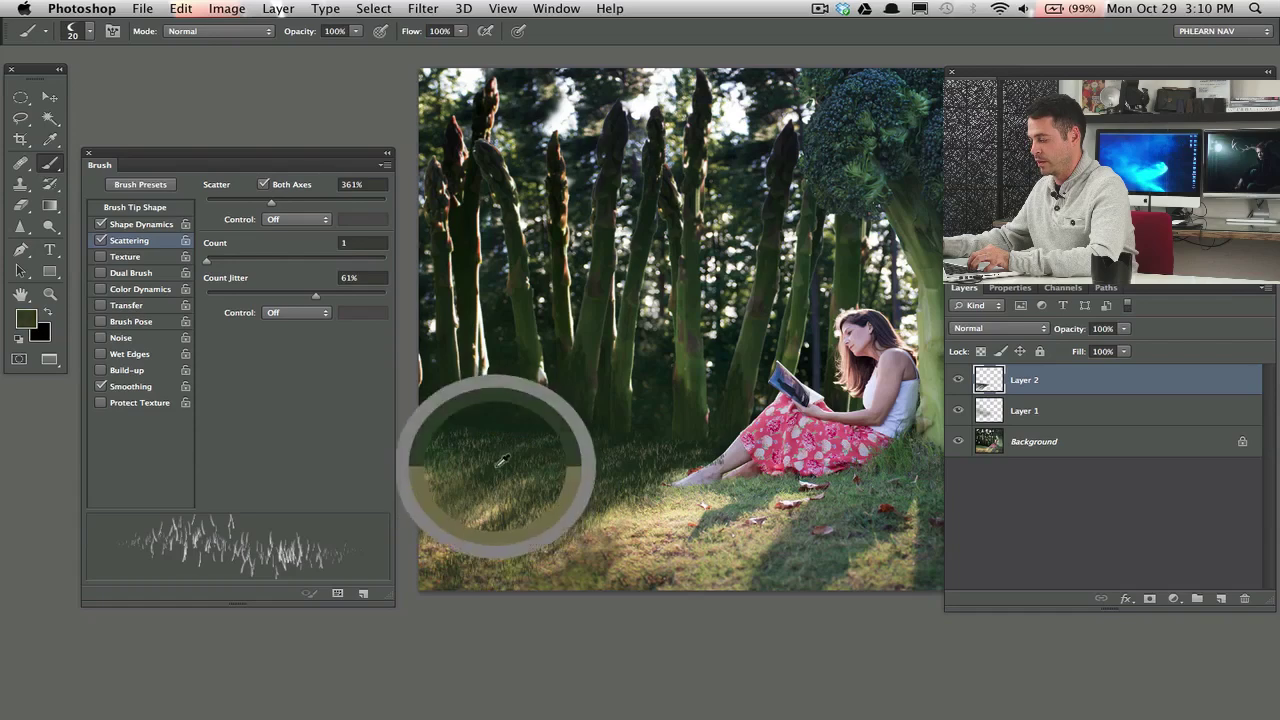
left_click(482, 506, "alt")
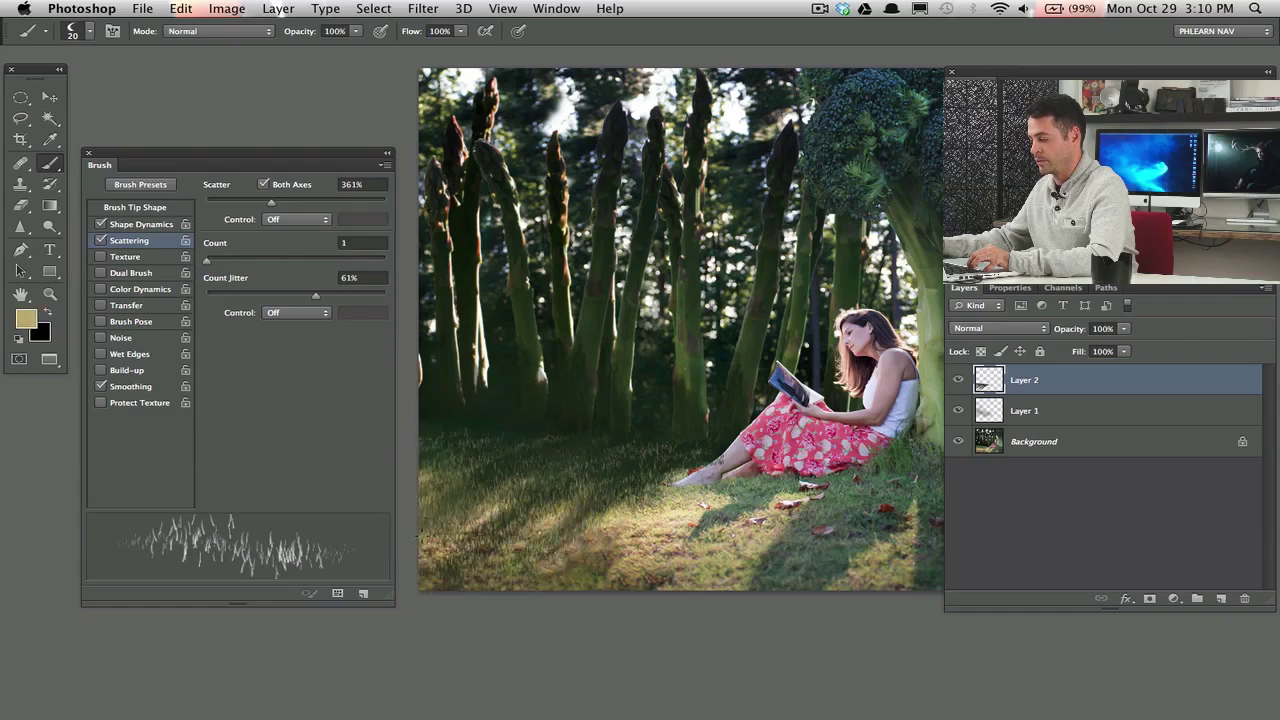
left_click(468, 527, "alt")
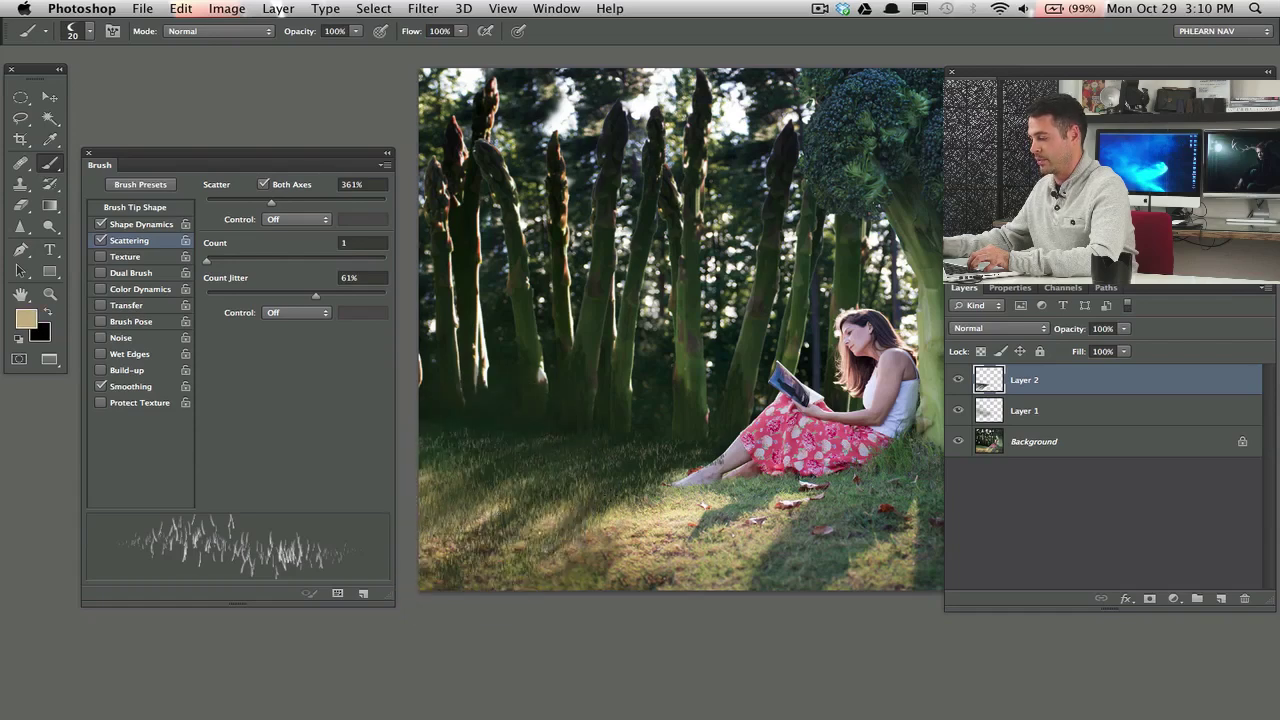
left_click(654, 507, "alt")
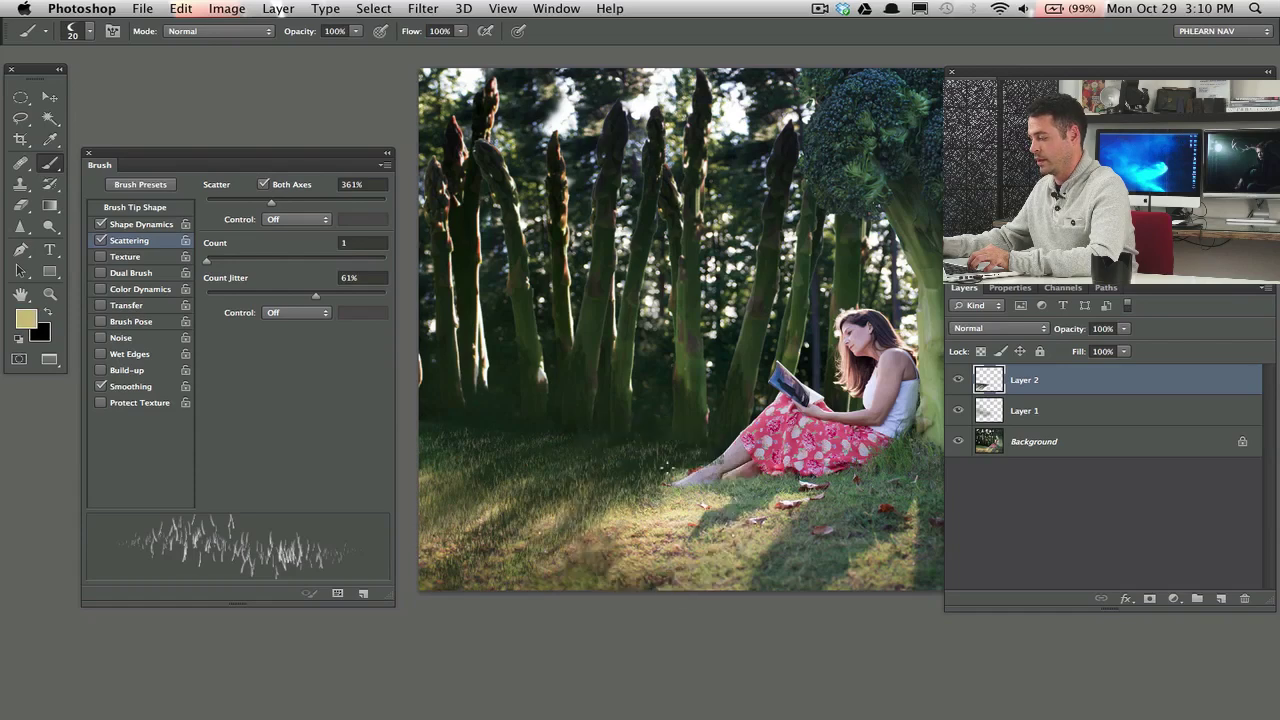
left_click(512, 507, "alt")
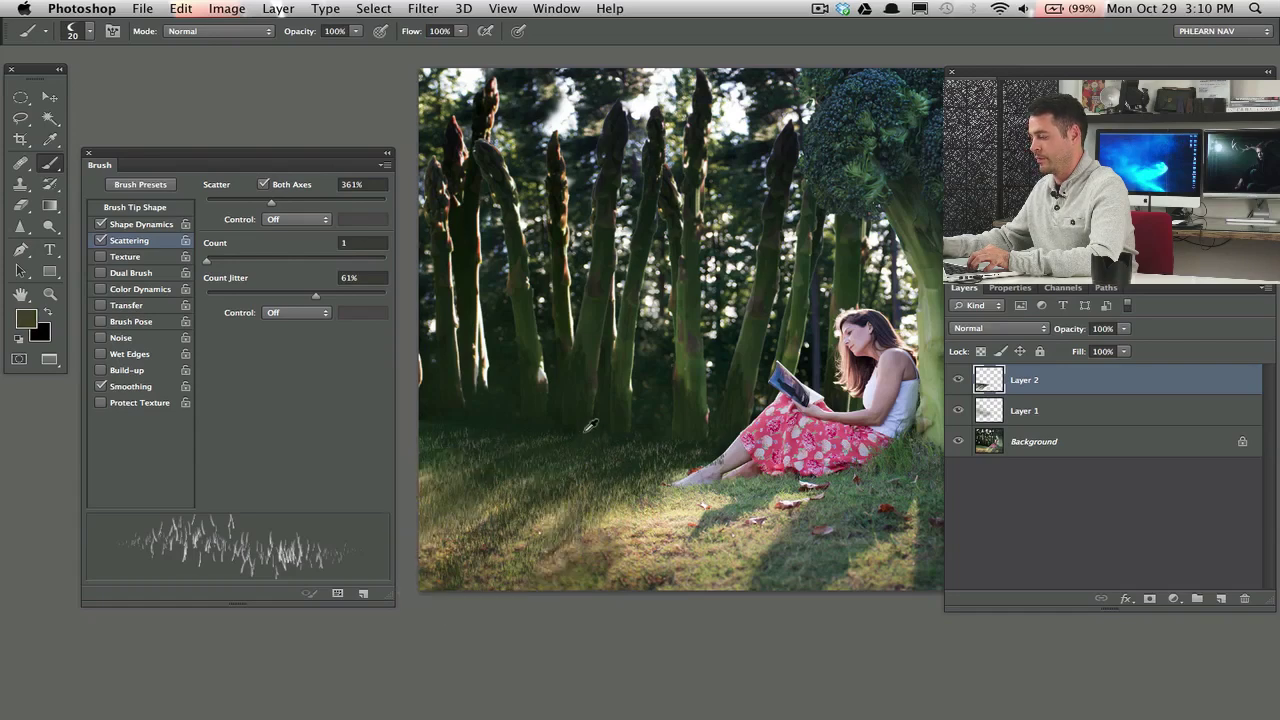
left_click(959, 380)
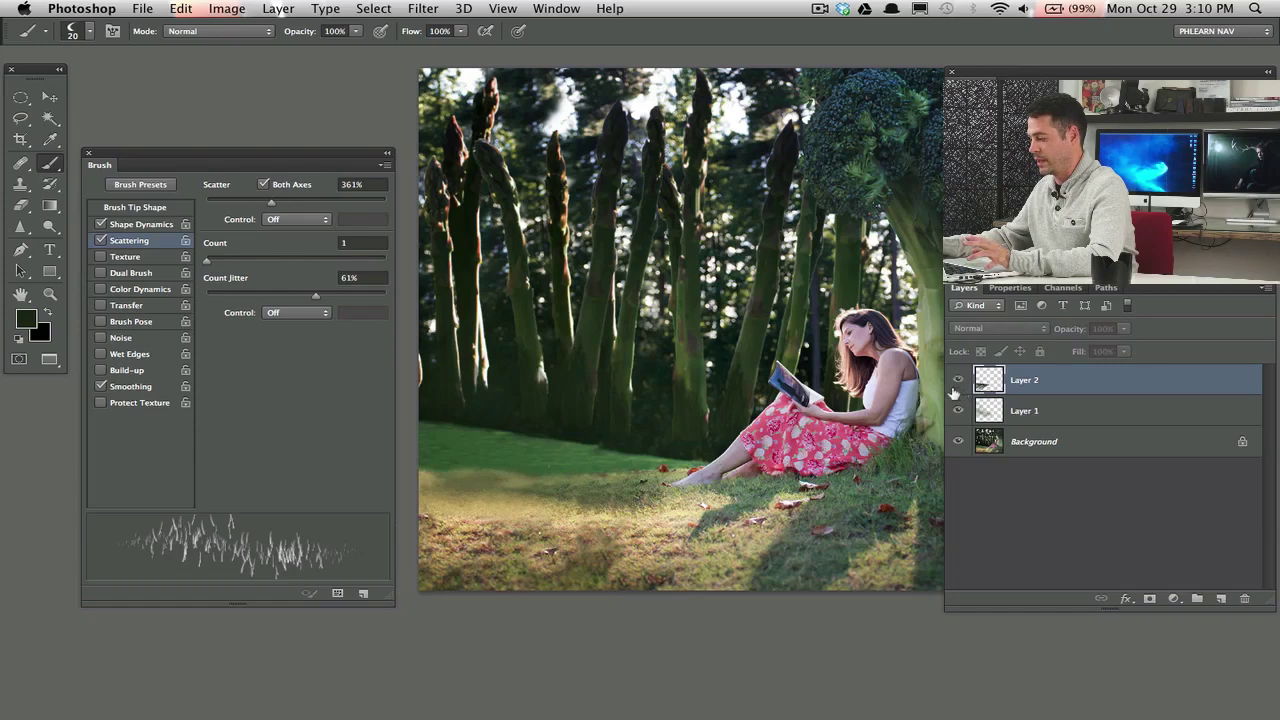
left_click(957, 385)
left_click(958, 386)
left_click(959, 387)
left_click(955, 390)
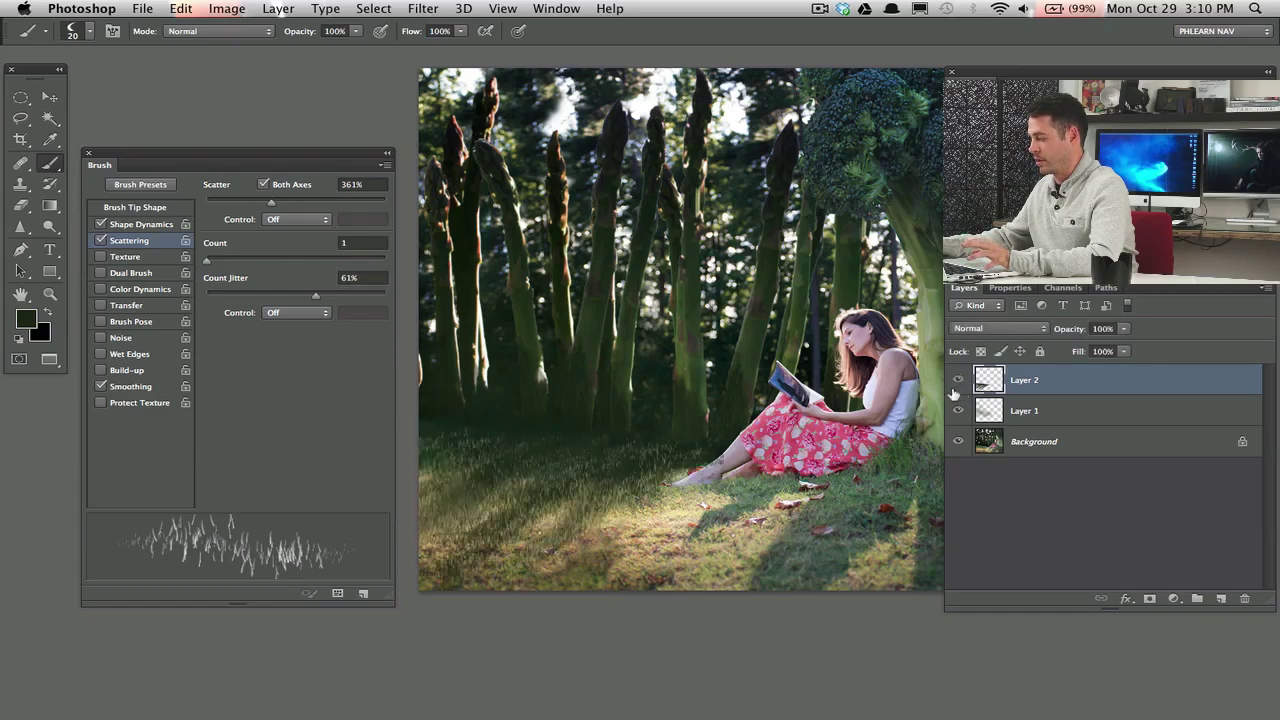
left_click(959, 386)
left_click(959, 386)
left_click(959, 385)
left_click(959, 385)
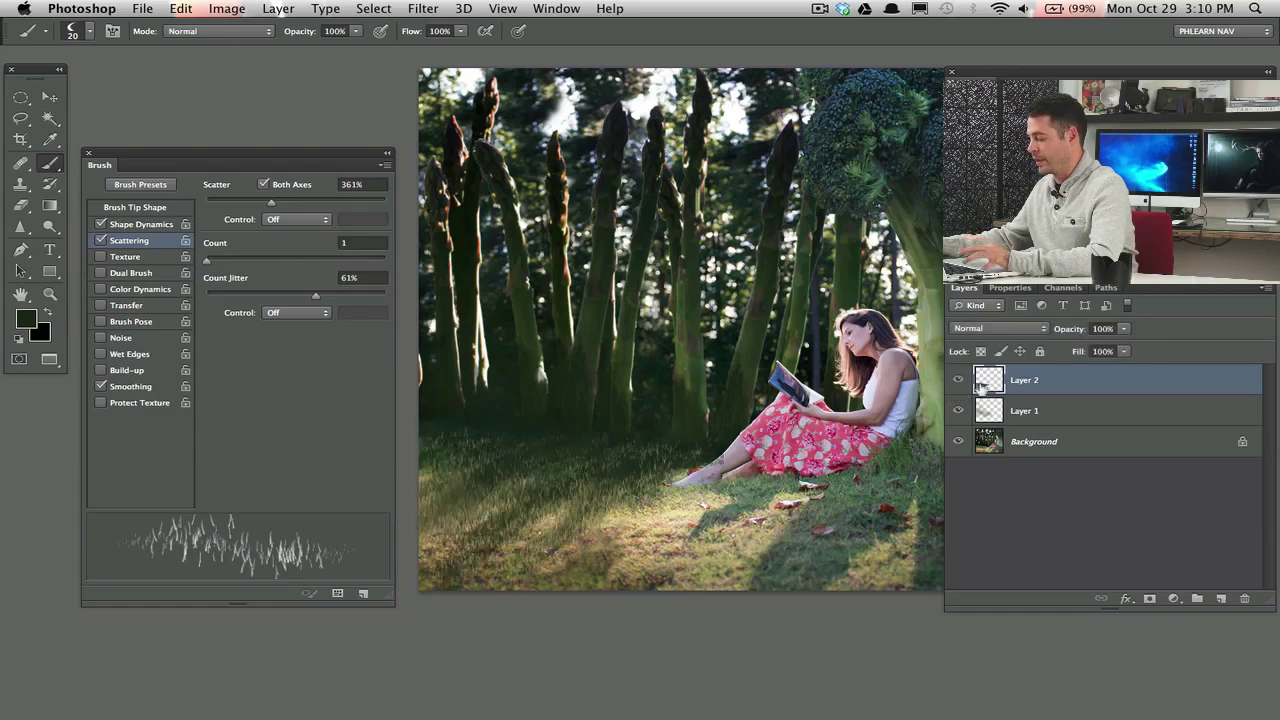
Step: Save the scattered grass brush as a new brush preset named 'Phlearn Grass'
left_click(385, 166)
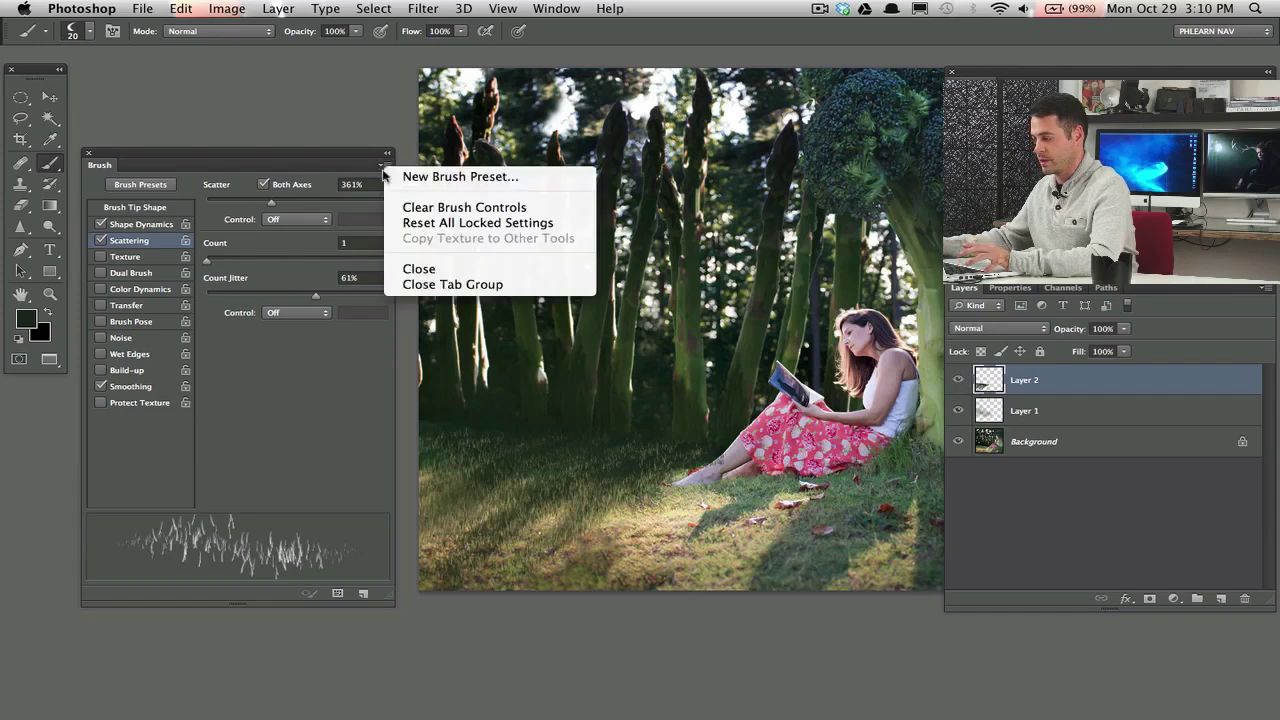
left_click(460, 177)
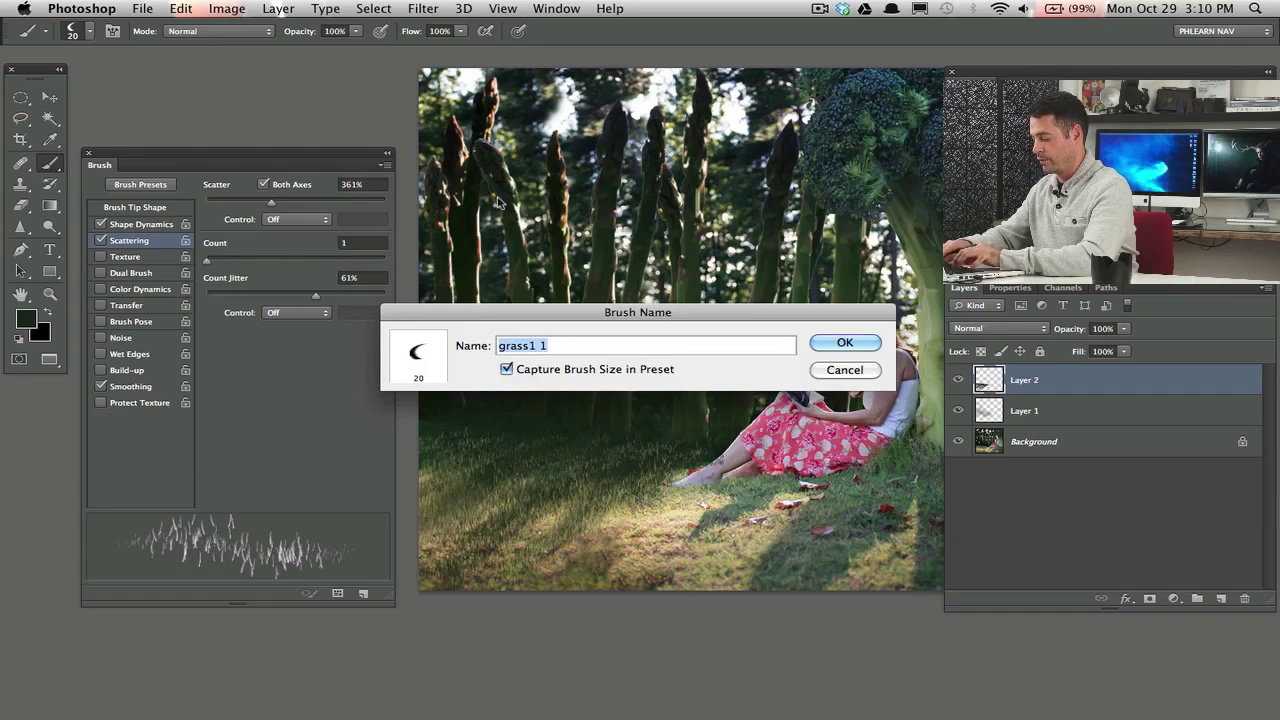
type("Phlearn G")
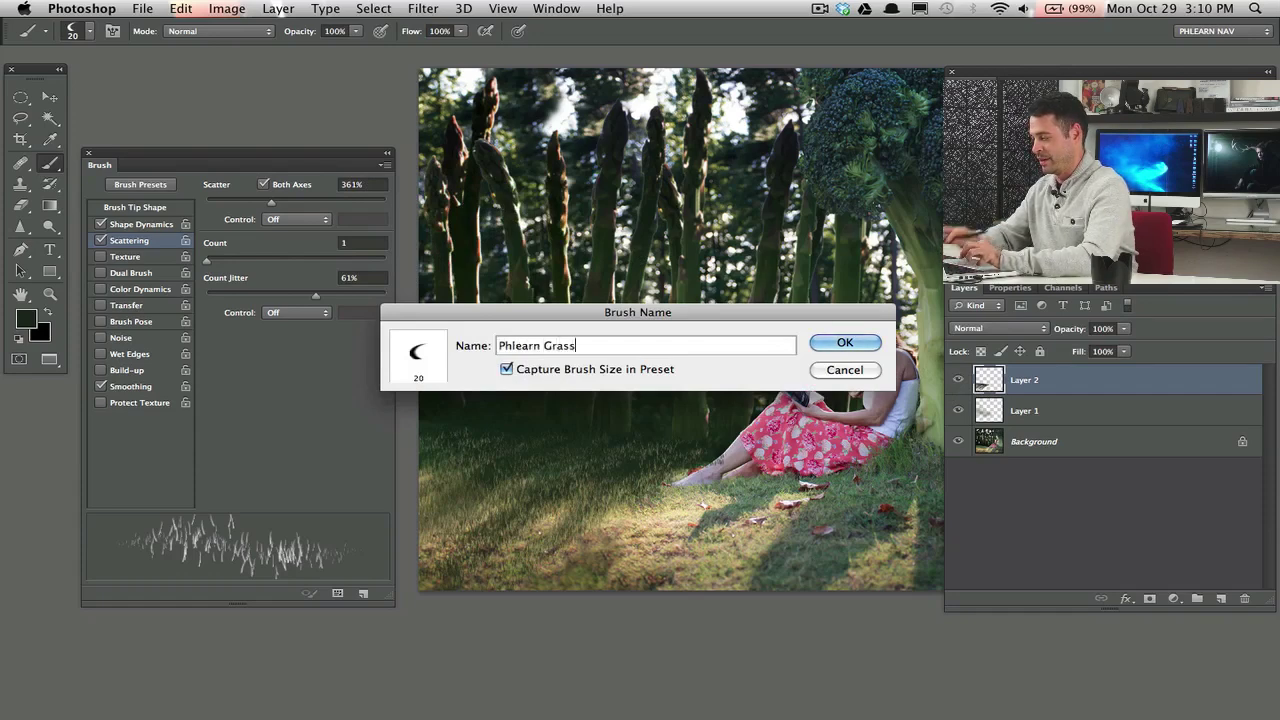
key("Return")
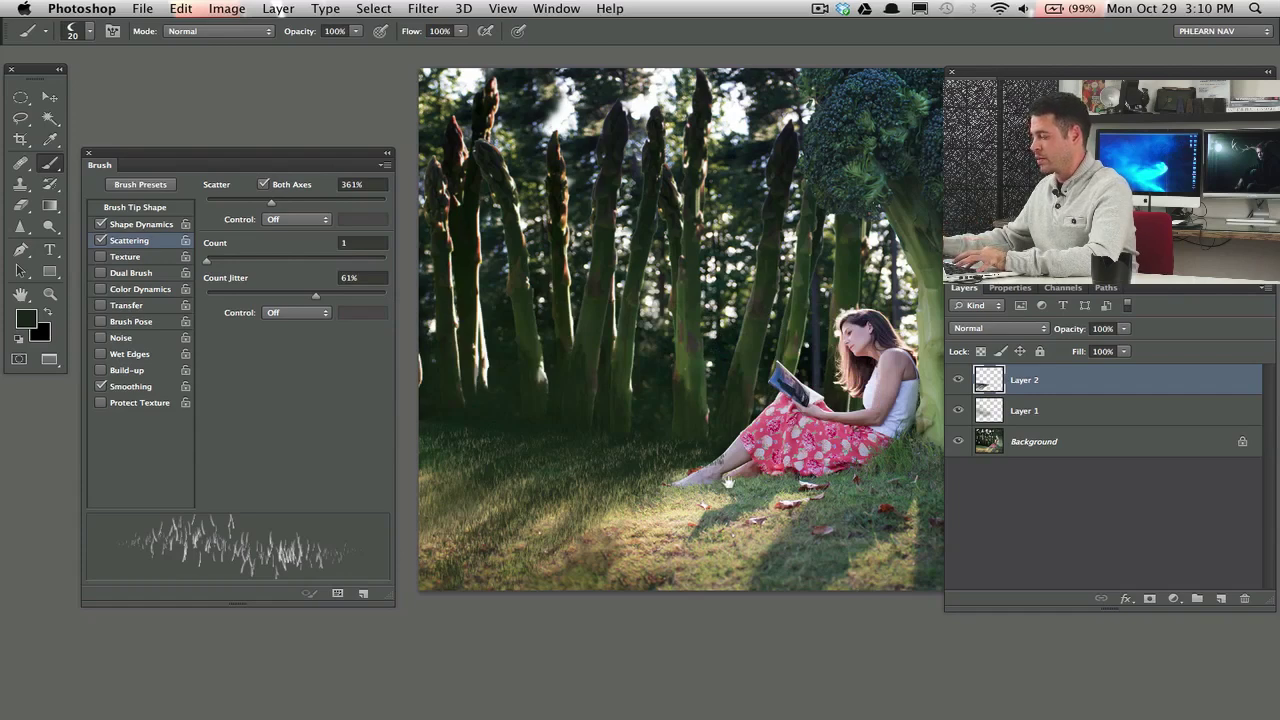
scroll(728, 483, "right", 3)
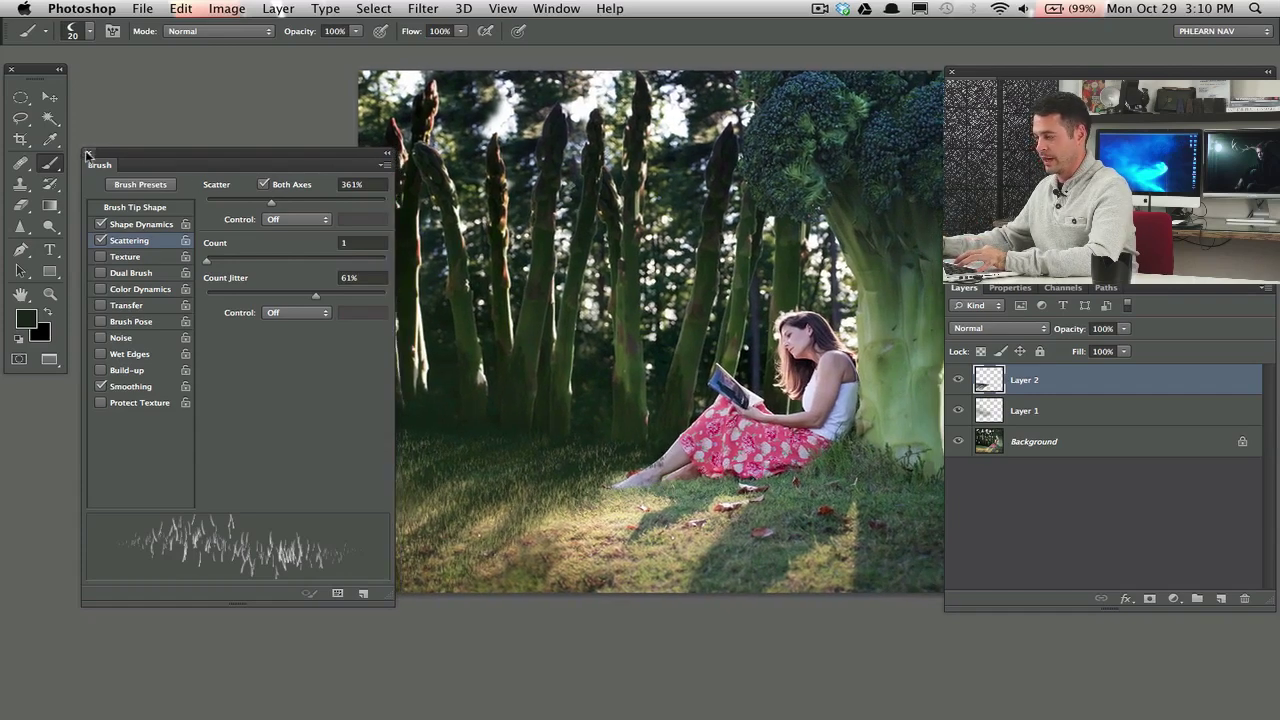
Step: Add a Curves adjustment layer that pulls the highlights down and lifts the black point
left_click(87, 155)
scroll(660, 380, "right", 3)
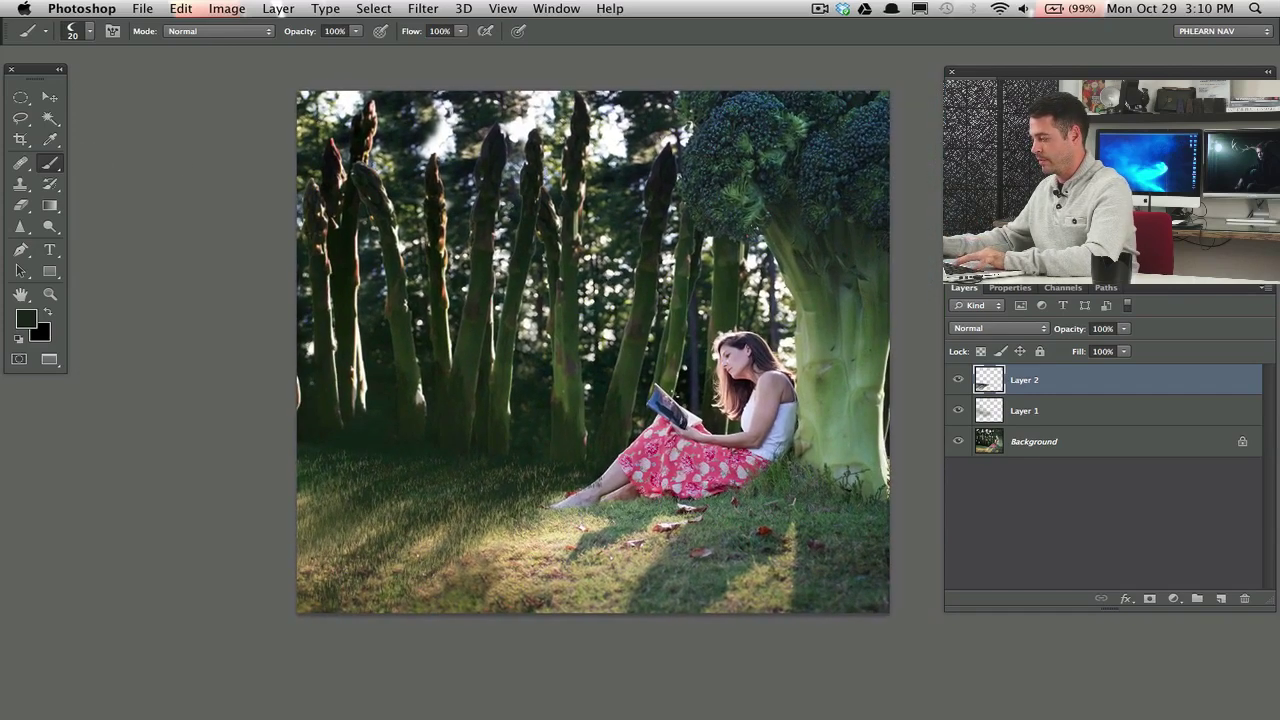
left_click(1173, 598)
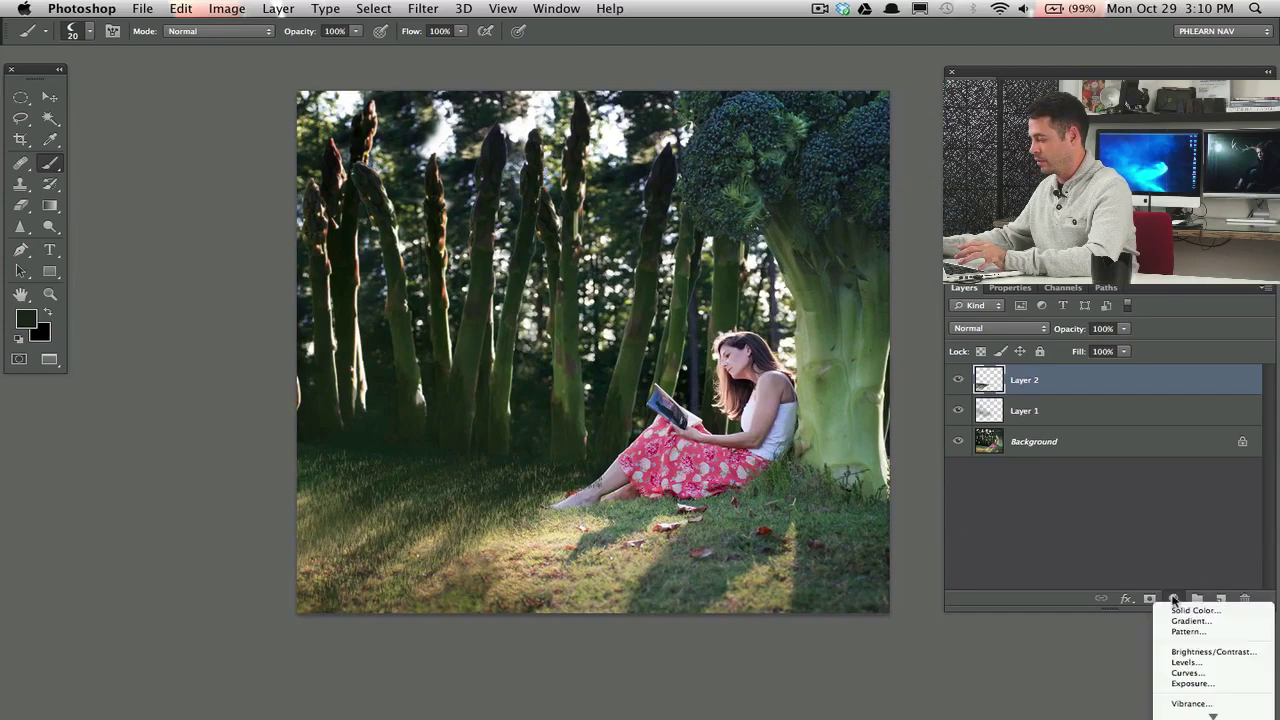
left_click(1184, 673)
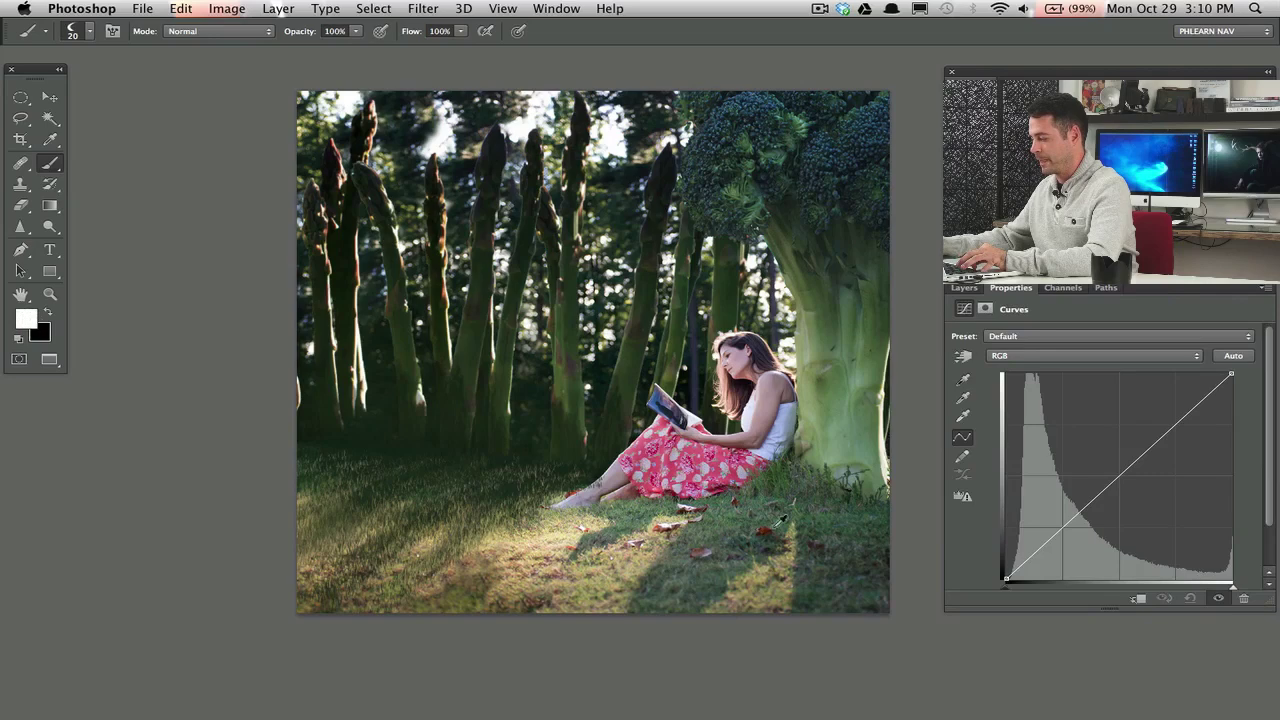
left_click_drag(1229, 386, 1231, 406)
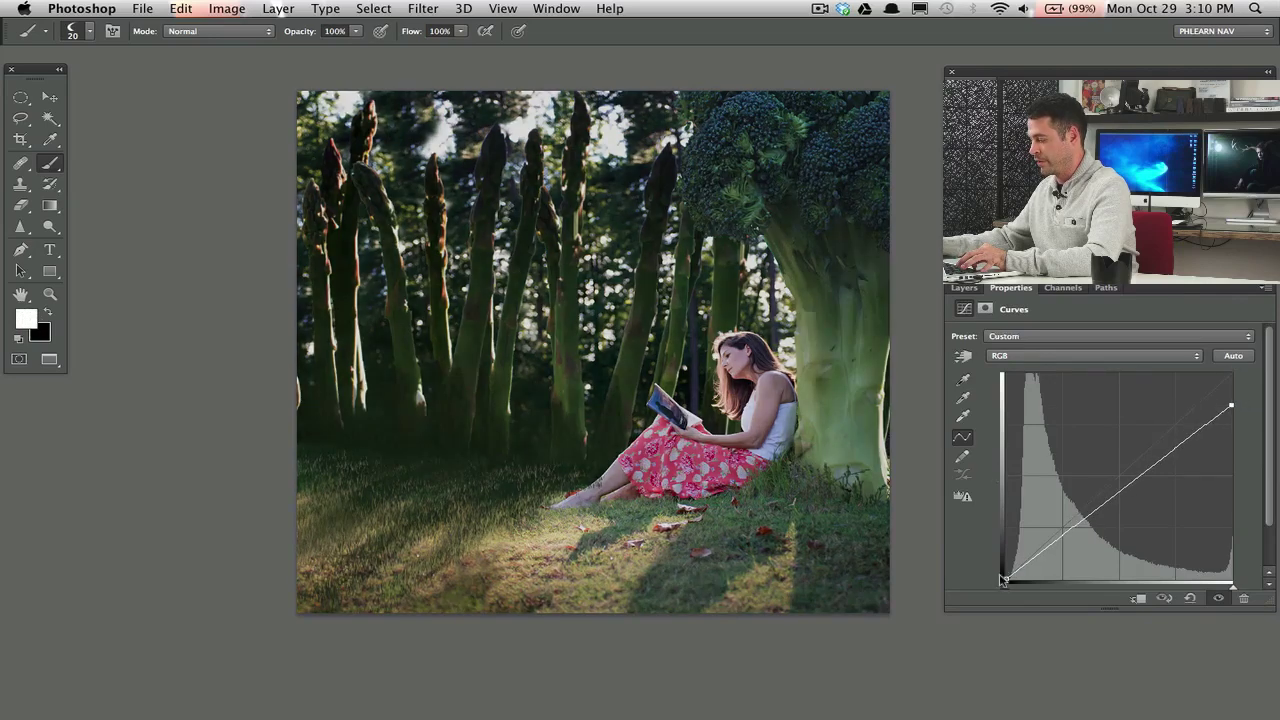
left_click_drag(1008, 578, 992, 565)
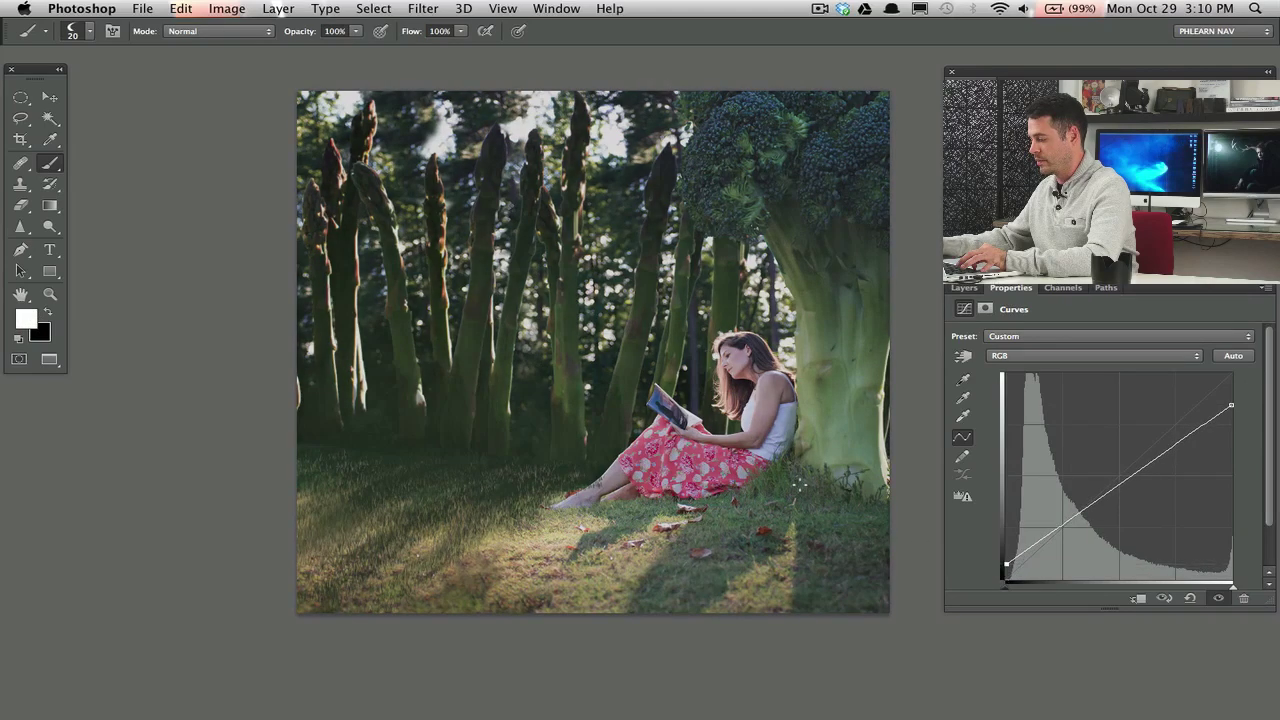
Step: Raise the Blue channel curve slightly to give the image a blue cast
left_click(1034, 356)
left_click(1040, 390)
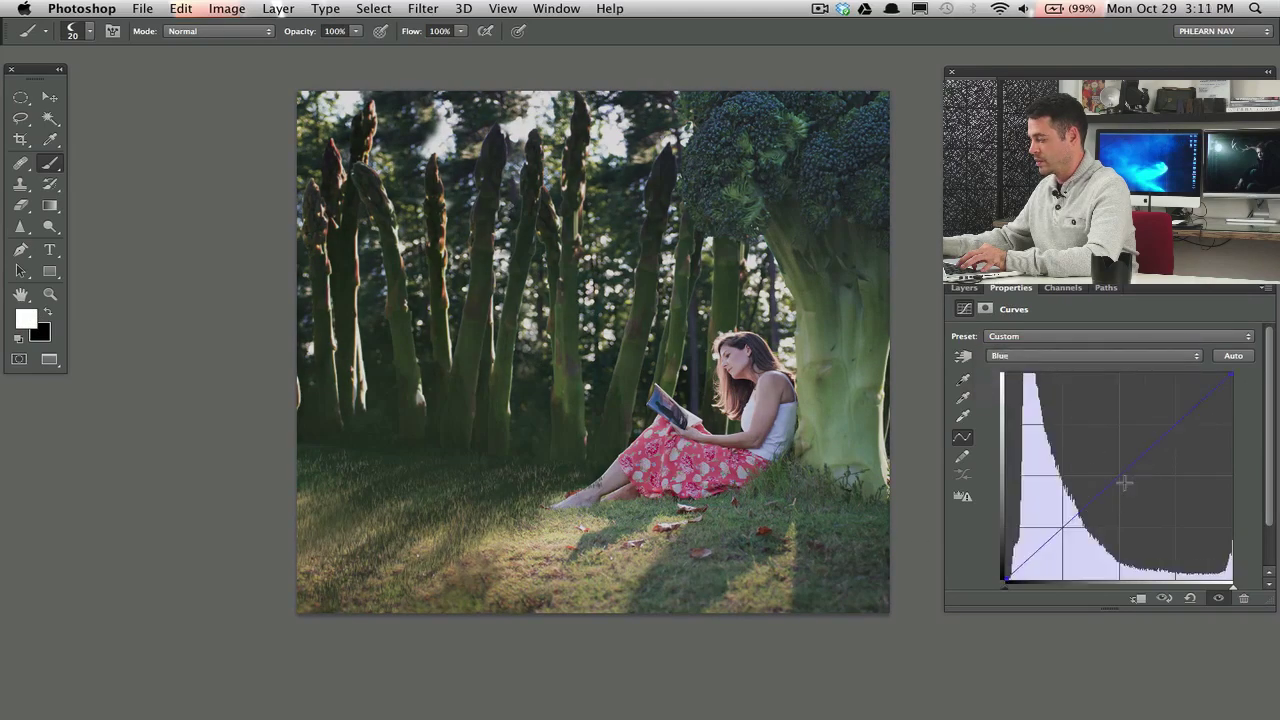
left_click_drag(1112, 480, 1112, 474)
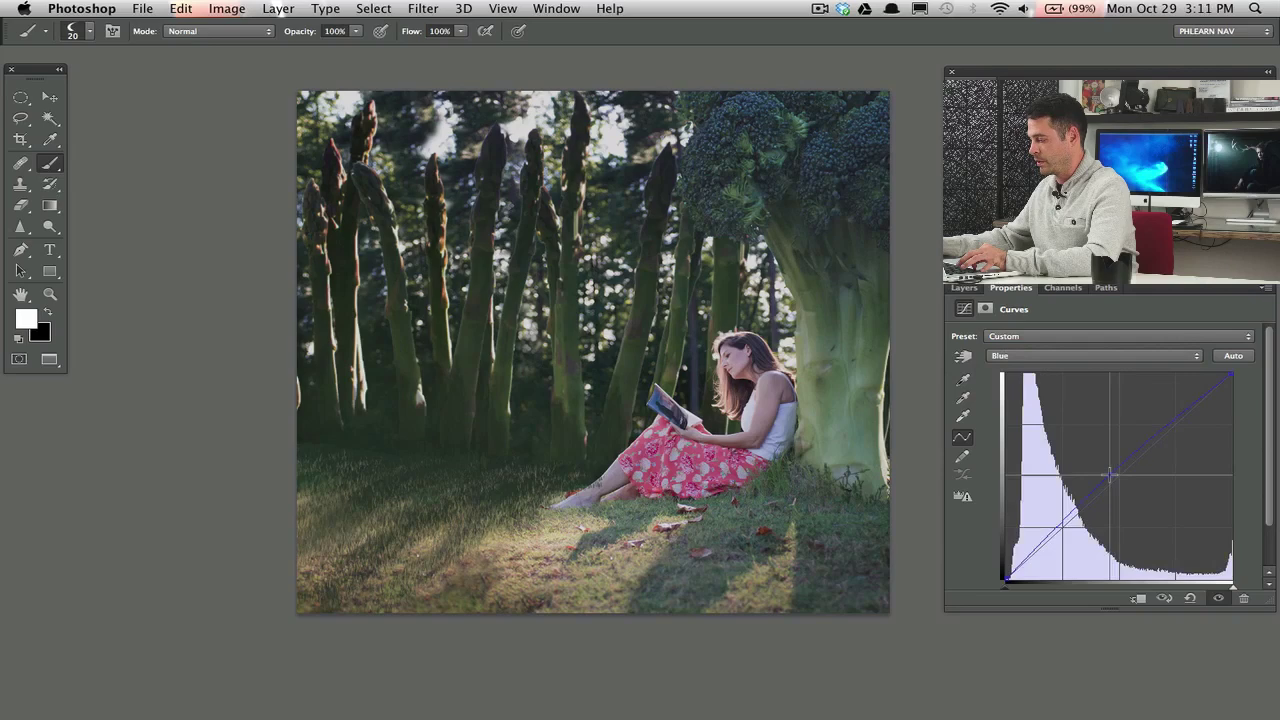
Step: Compare the image with and without Curves, then invert the mask to hide the effect
left_click(964, 288)
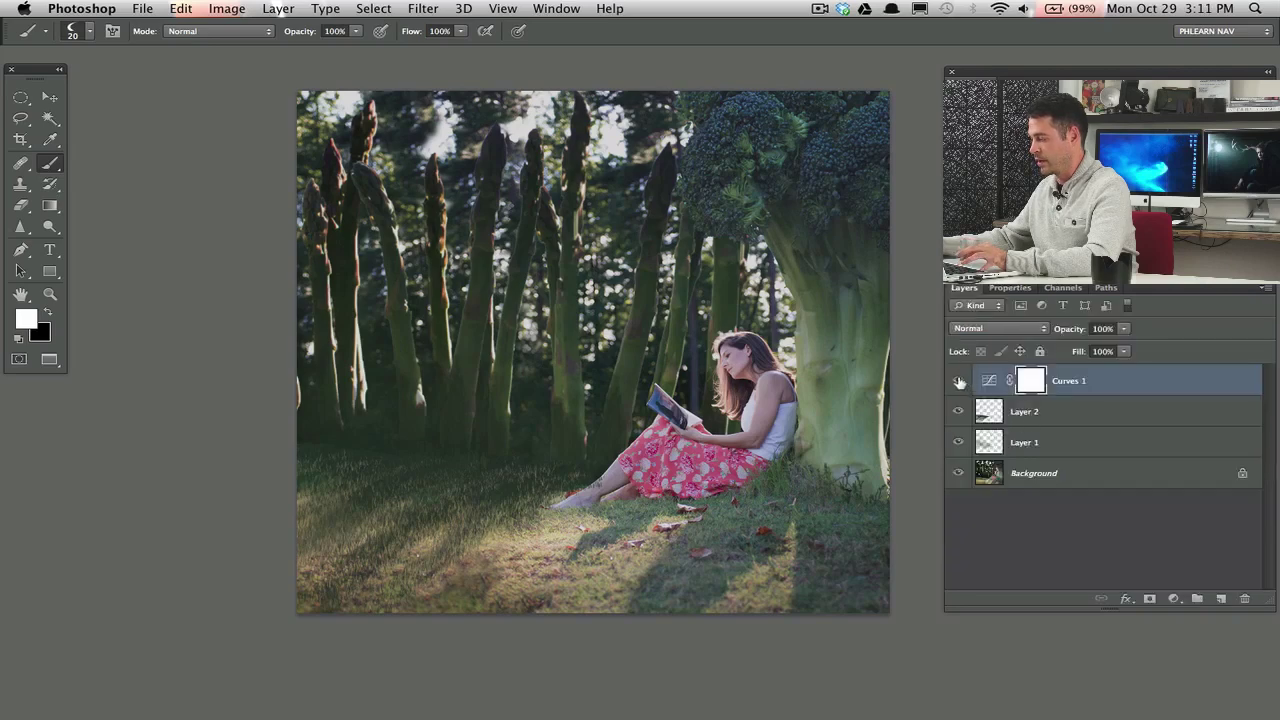
left_click(958, 381)
left_click(958, 381)
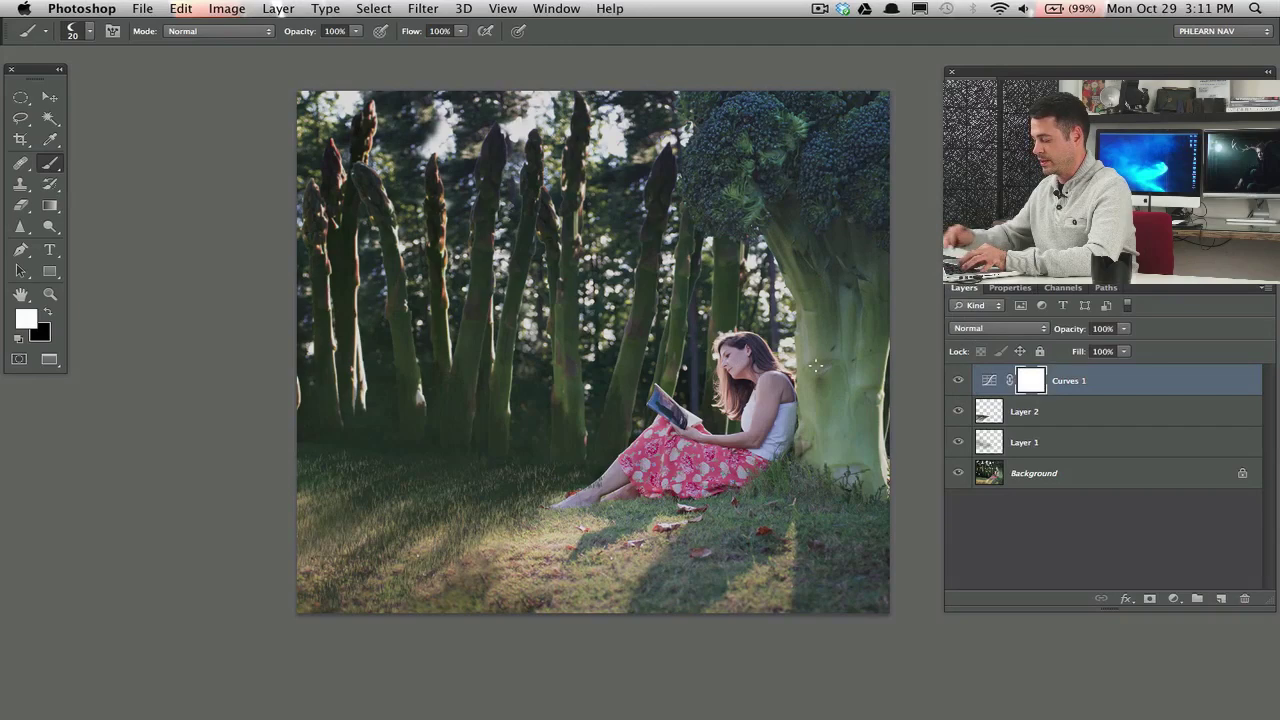
key("super+i")
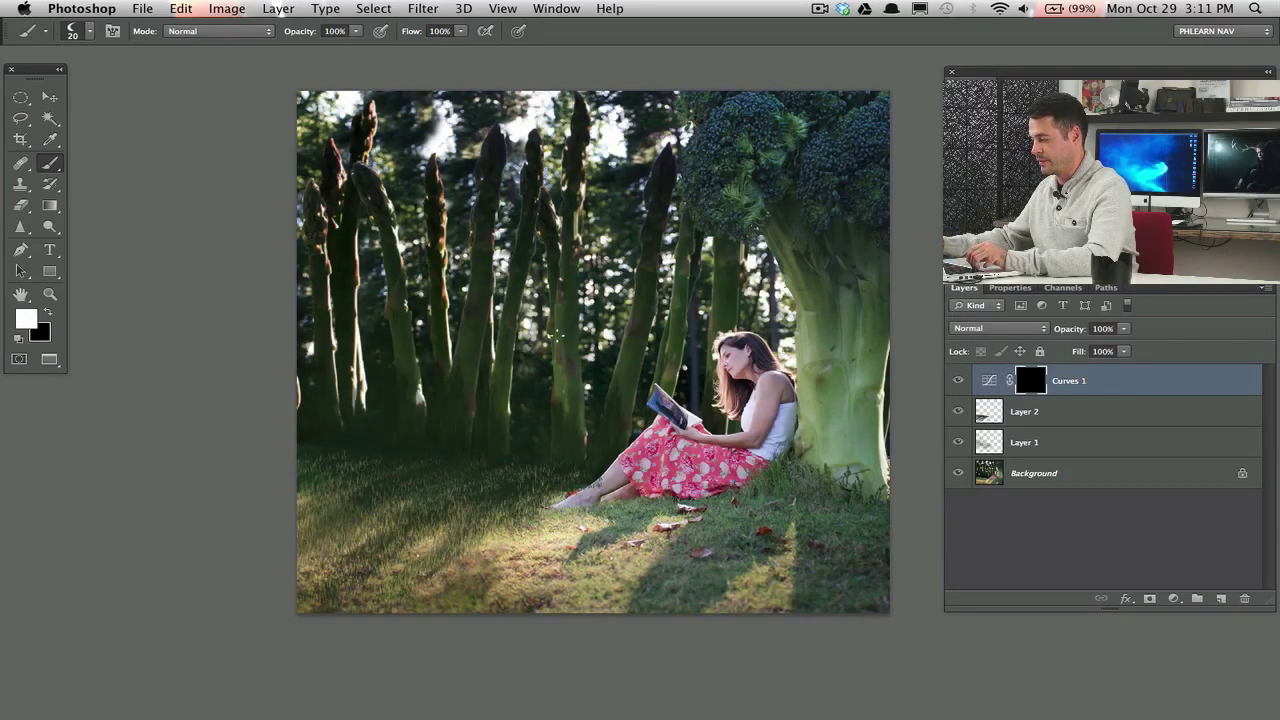
Step: Paint the Curves effect back over the left stalks and grass with a 330 px brush
right_click(556, 337)
left_click_drag(623, 357, 680, 357)
key("Return")
left_click(437, 489, "ctrl+alt")
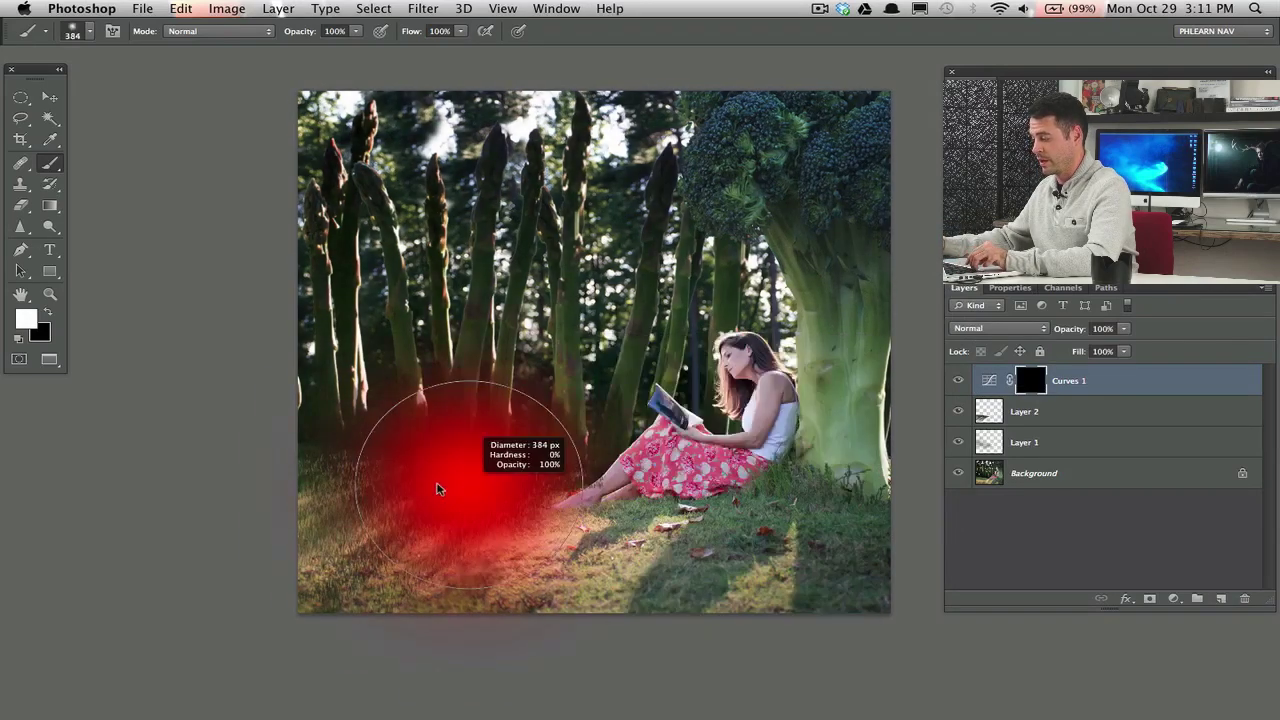
left_click_drag(437, 489, 410, 489)
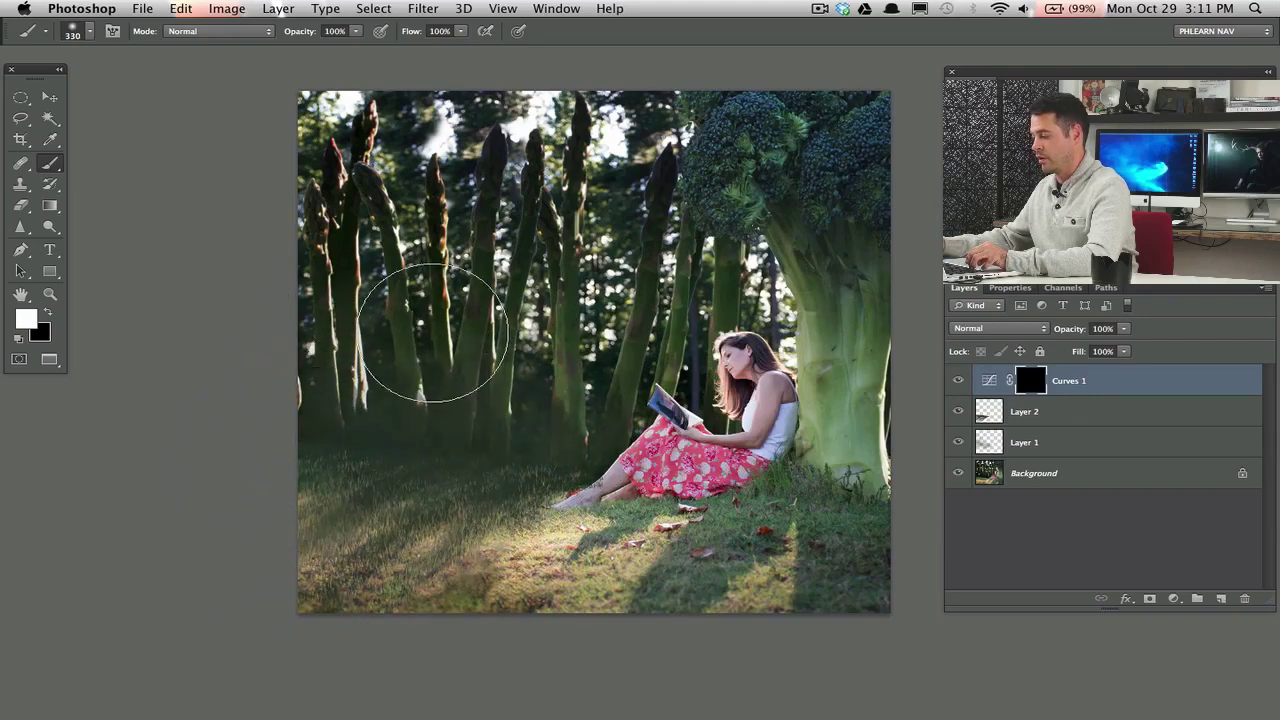
mouse_move(432, 335)
left_mouse_down()
mouse_move(518, 425)
mouse_move(509, 517)
mouse_move(392, 552)
mouse_move(294, 405)
mouse_move(343, 355)
mouse_move(443, 508)
left_mouse_up()
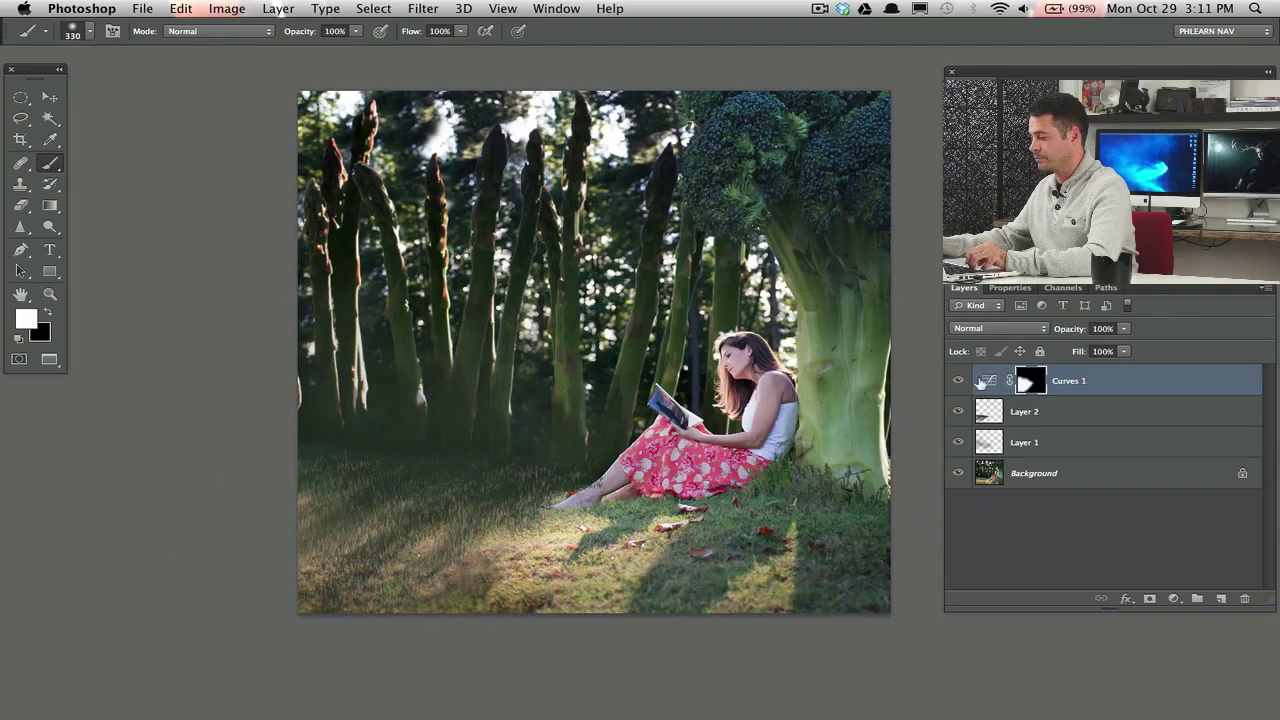
Step: Compare the image with and without Curves 1, then raise its top-right highlight point slightly
left_click(958, 380)
left_click(958, 380)
left_click(958, 380)
left_click(958, 380)
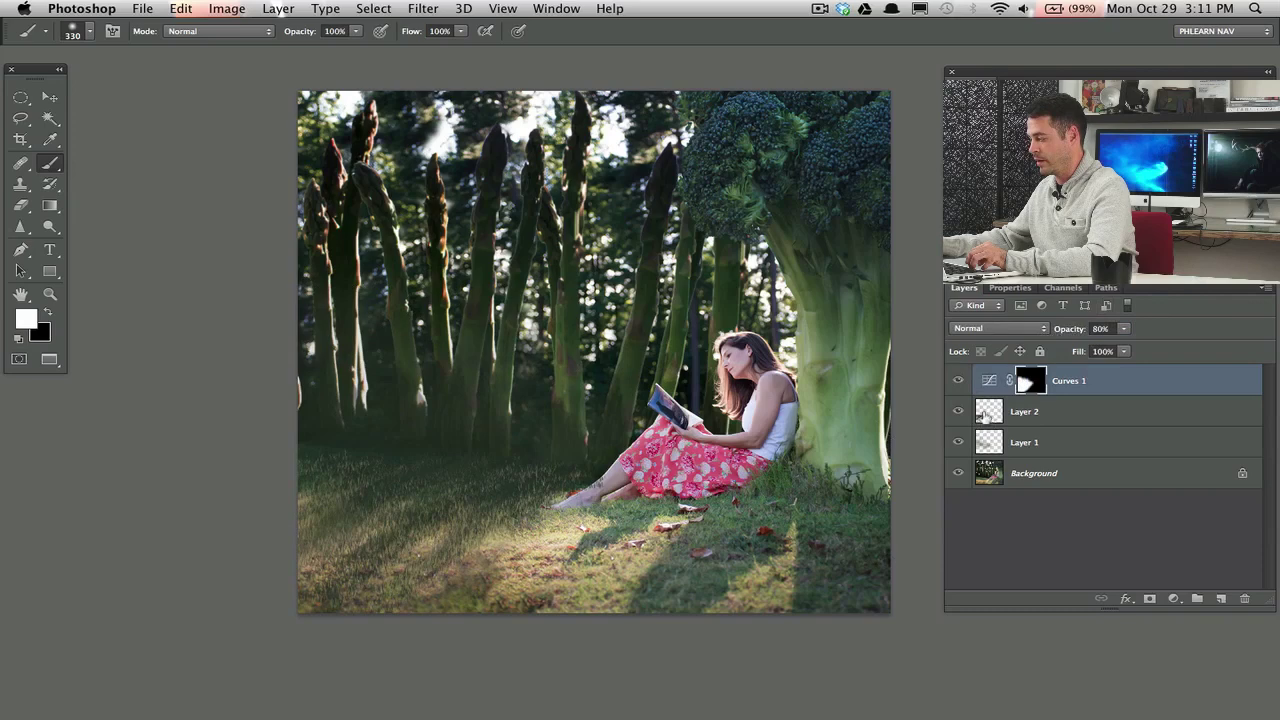
left_click(958, 380)
left_click(958, 380)
left_click(958, 380)
left_click(958, 380)
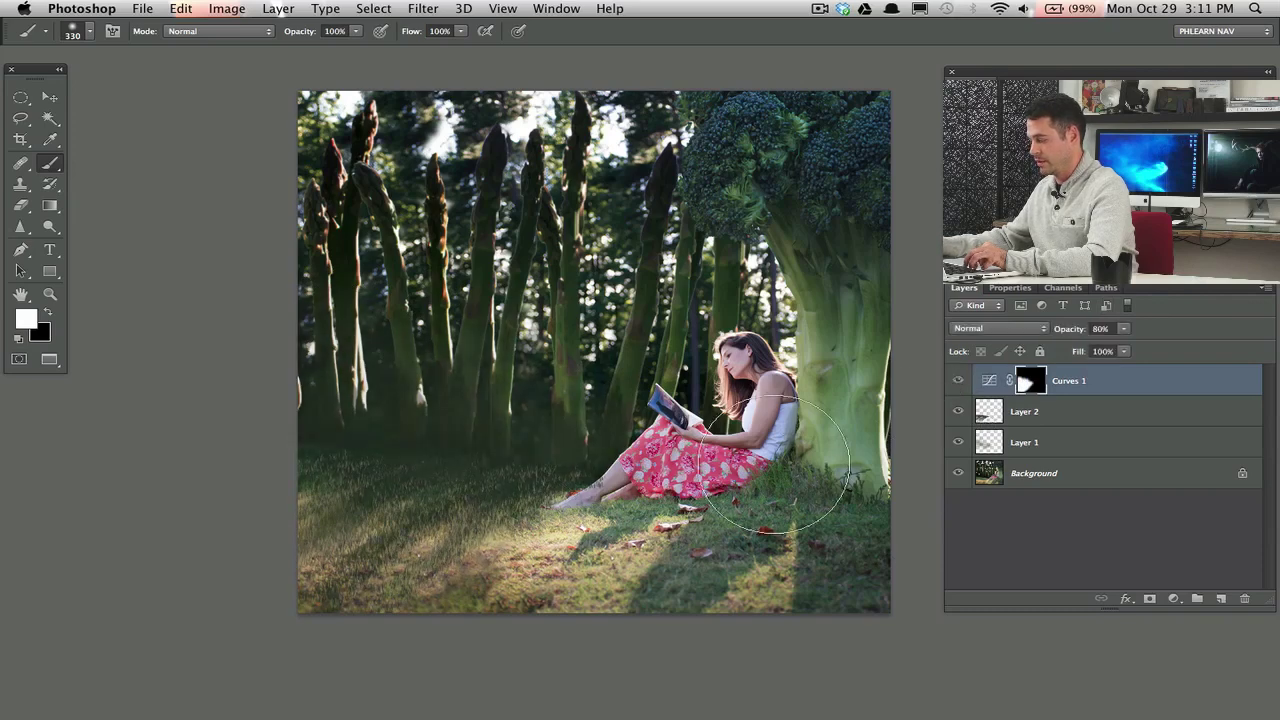
double_click(988, 380)
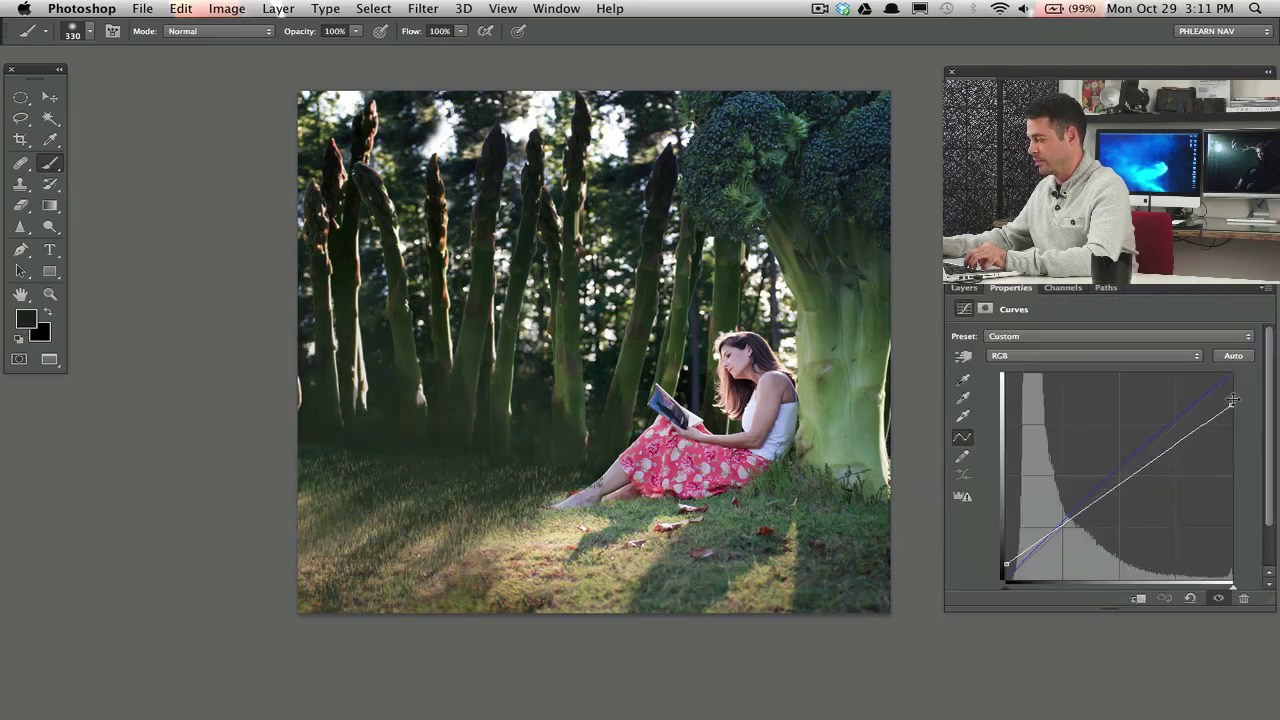
left_click_drag(1233, 400, 1236, 397)
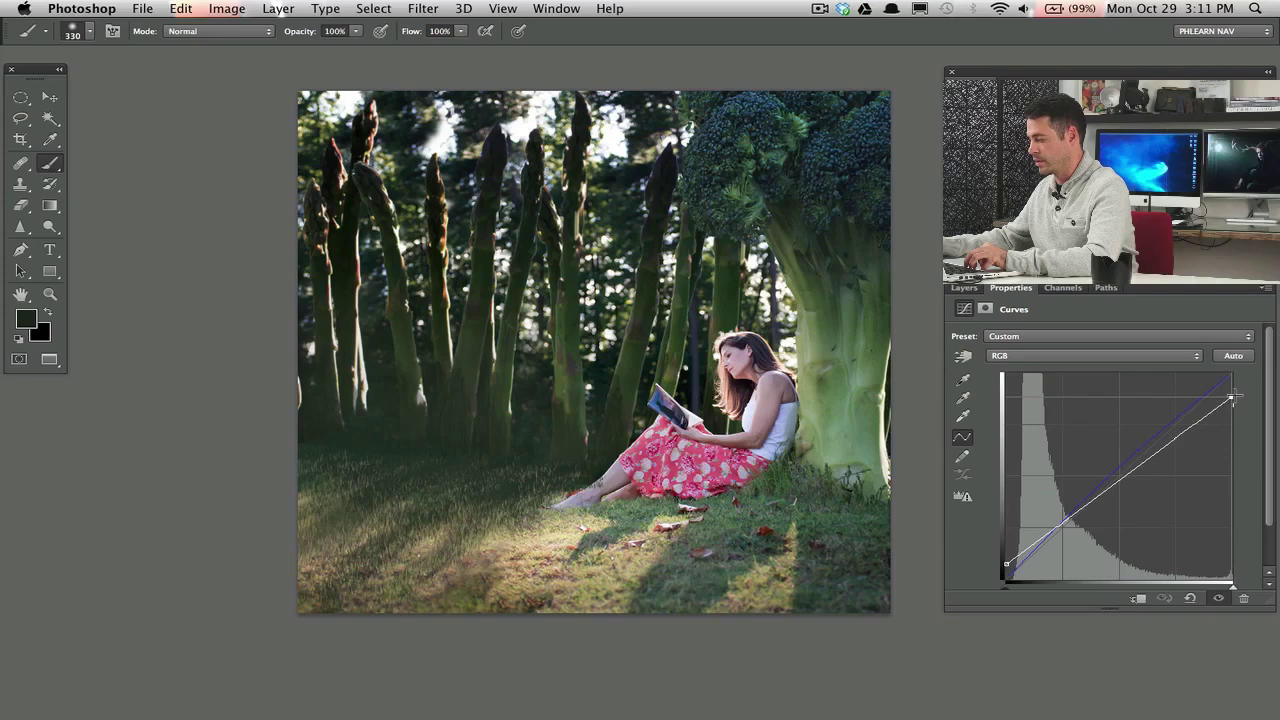
Step: Compare the image with Curves 1 and Layer 2 toggled, then select Layer 2
left_click(964, 288)
left_click(958, 381)
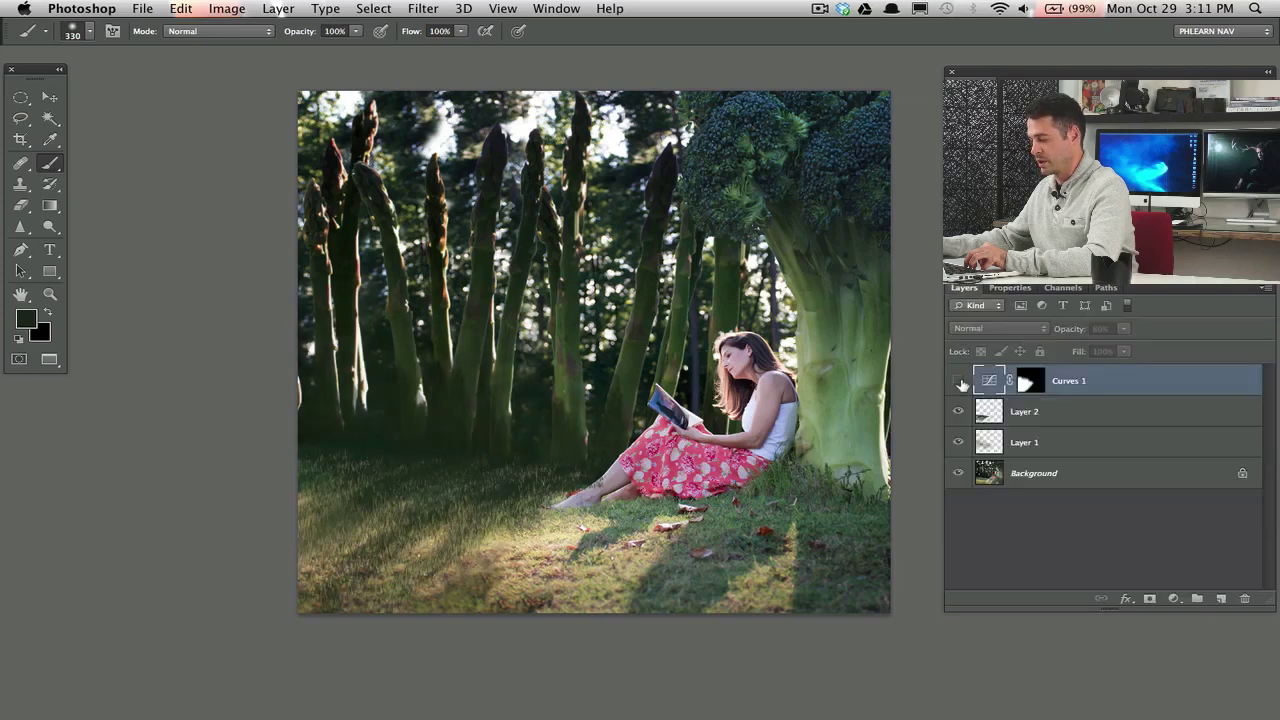
left_click(958, 381)
left_click(958, 381)
left_click(958, 381)
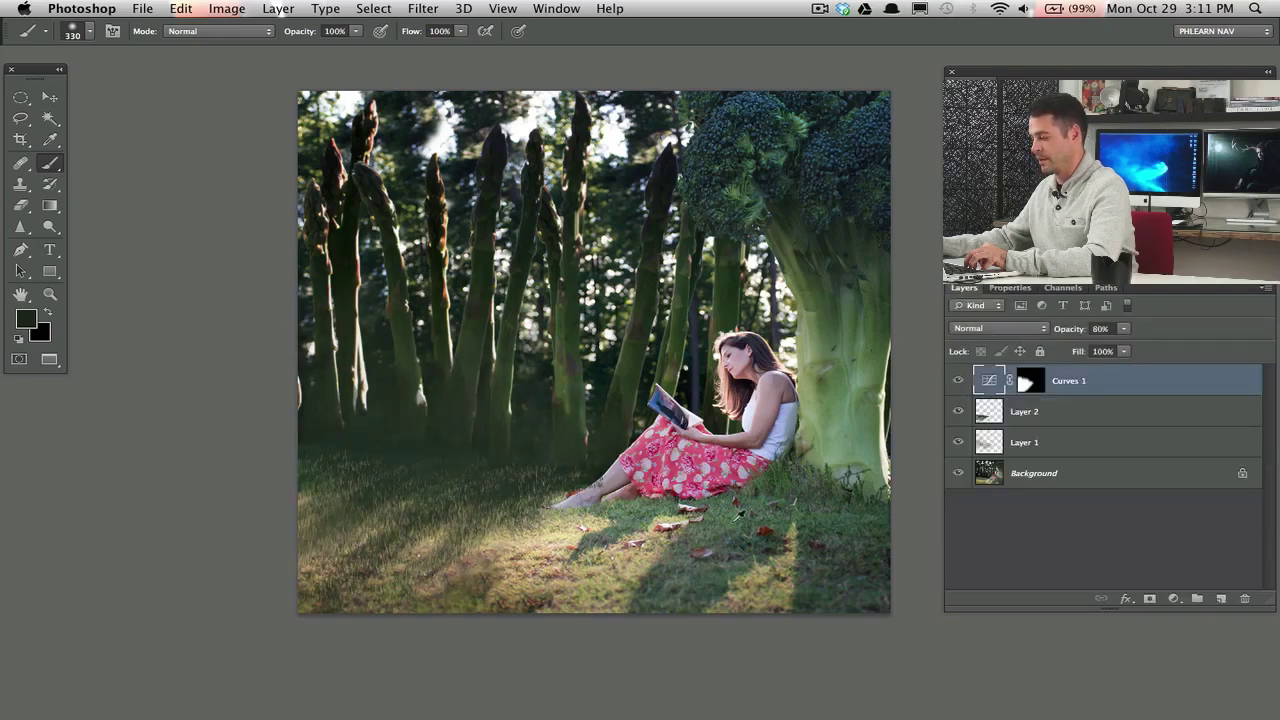
left_click(960, 412)
left_click(960, 412)
left_click(1069, 417)
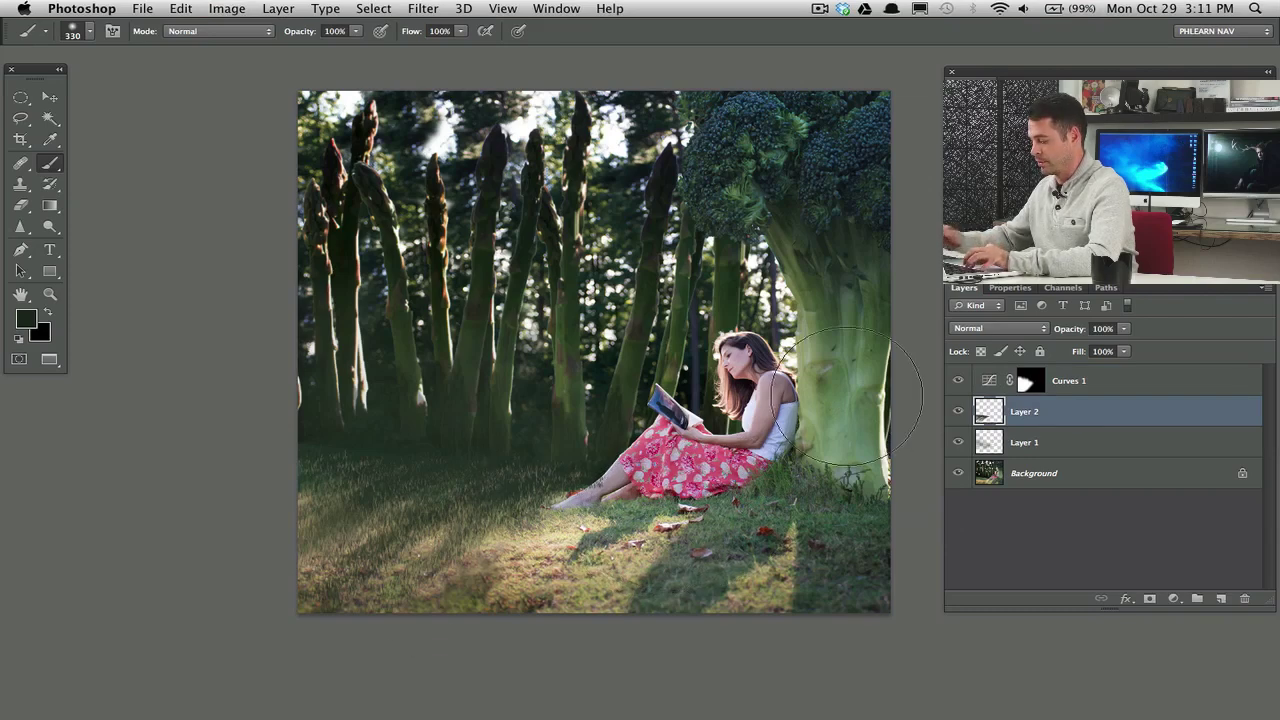
Step: Duplicate Layer 2, hide the original, and give the copy a 0.5 px Gaussian Blur
key("super+j")
left_click(962, 442)
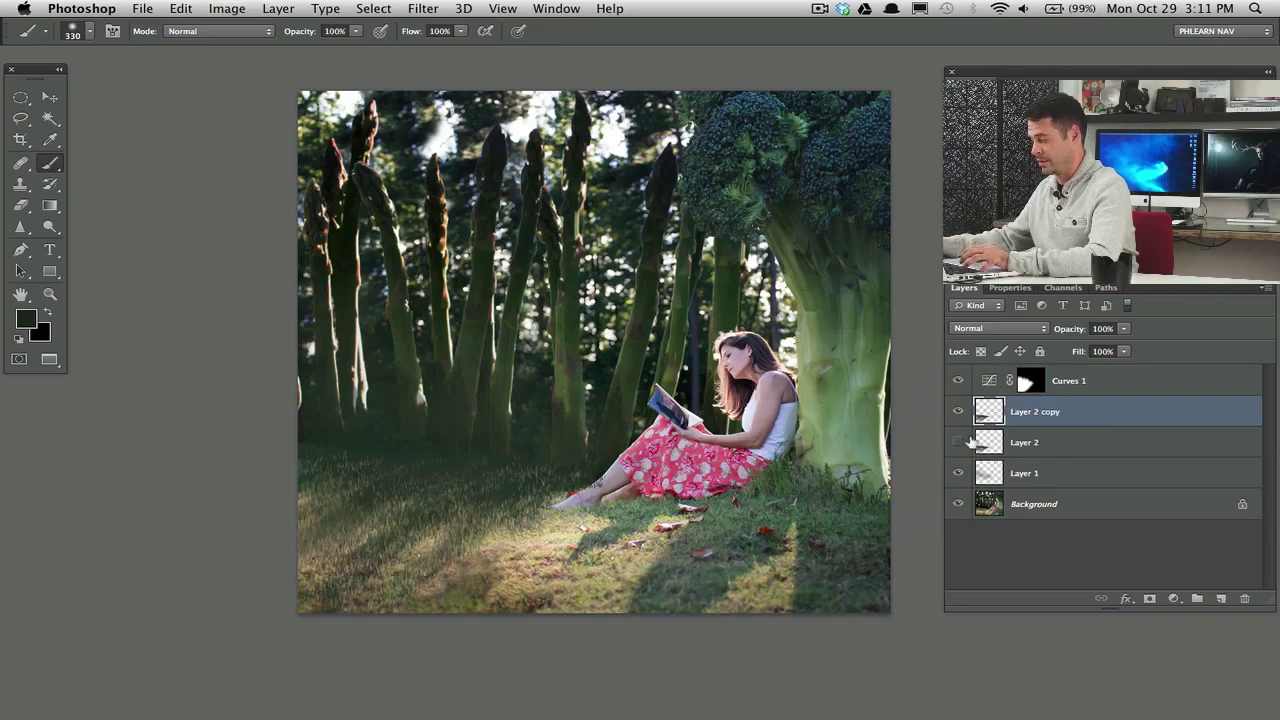
key("super+alt+f")
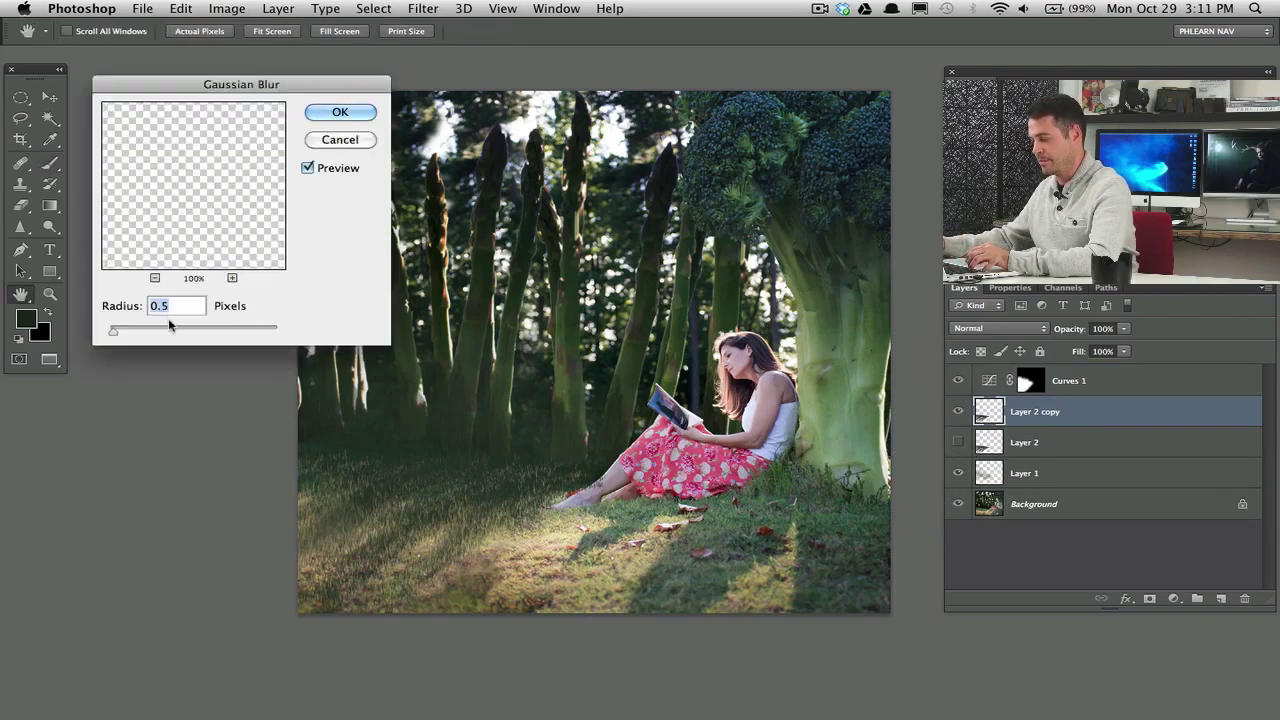
left_click(345, 116)
key("b")
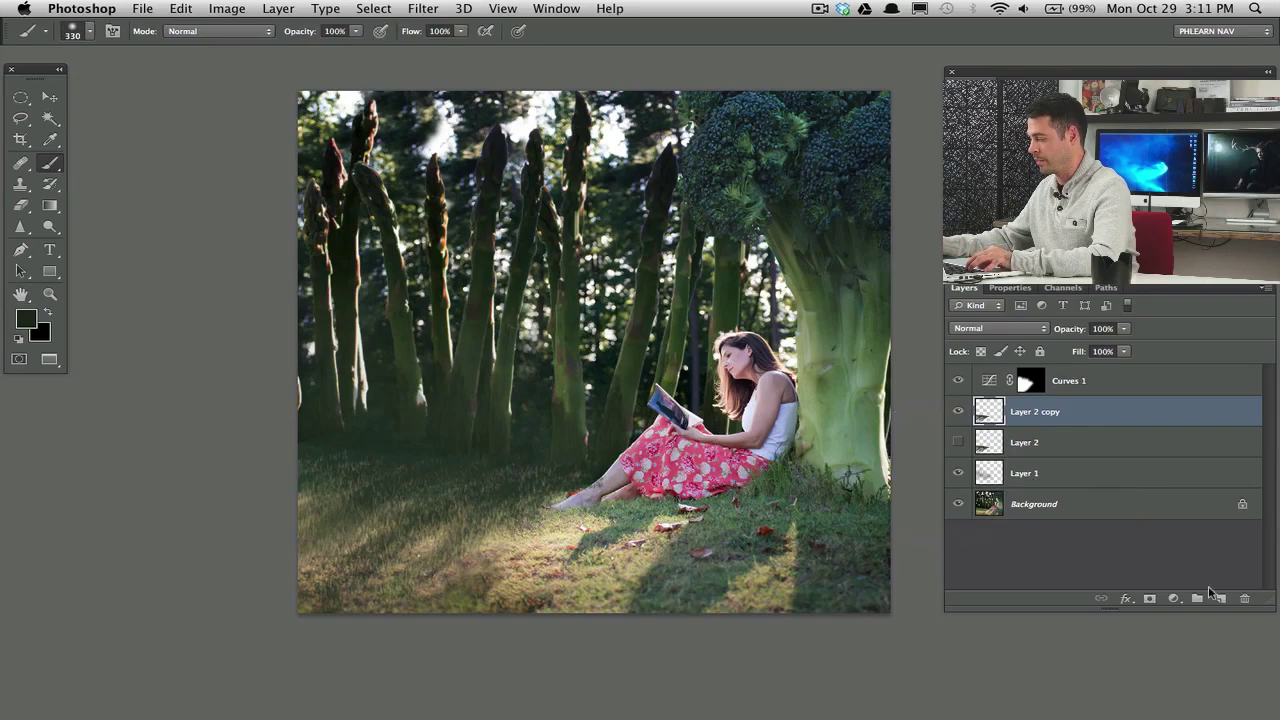
Step: Paint a tan guide patch across the lower-left grass on a new Layer 3
key("super+alt+shift+n")
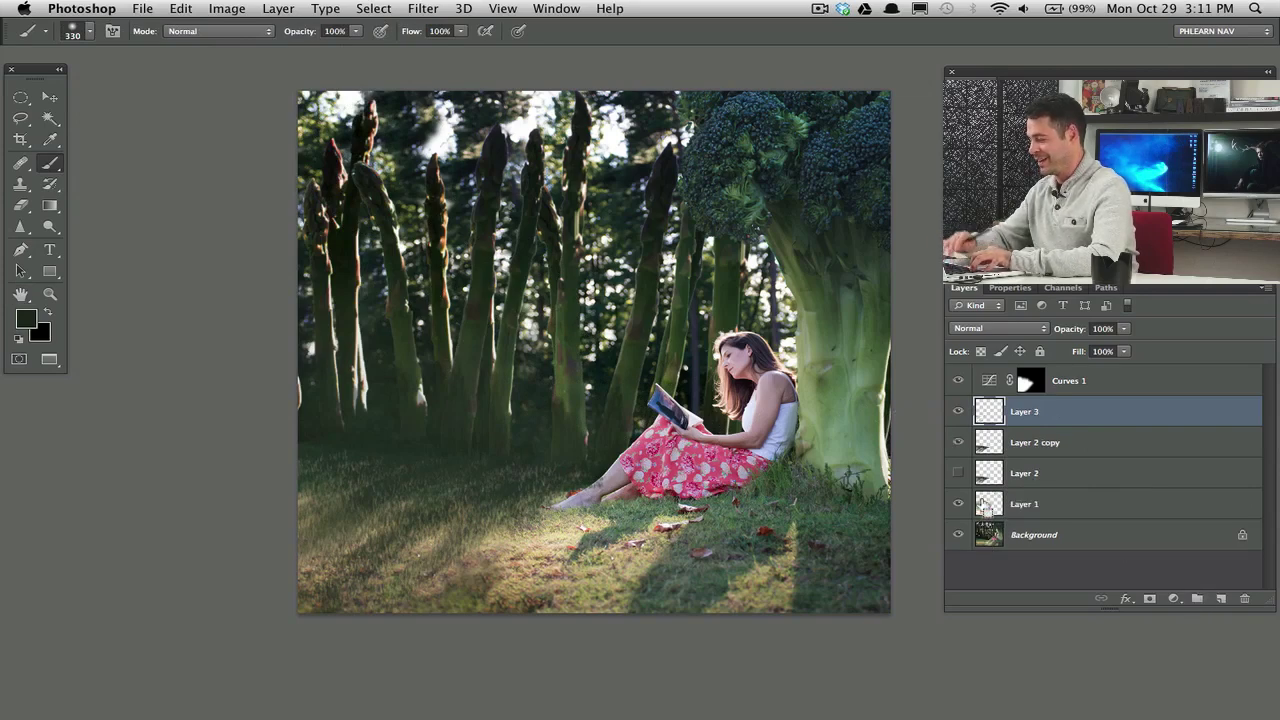
left_click(493, 567, "alt")
mouse_move(450, 565)
left_mouse_down()
mouse_move(310, 567)
mouse_move(460, 605)
mouse_move(488, 582)
mouse_move(433, 555)
left_mouse_up()
key("BackSpace")
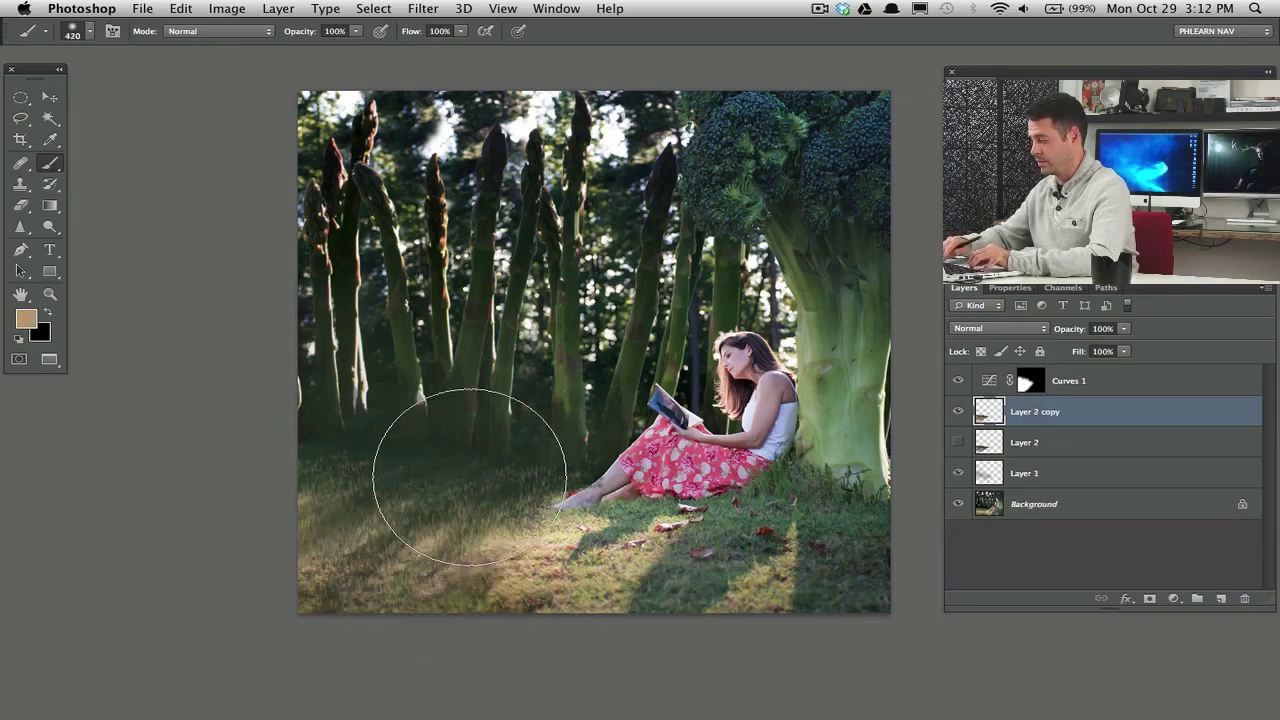
key("super+shift+alt+n")
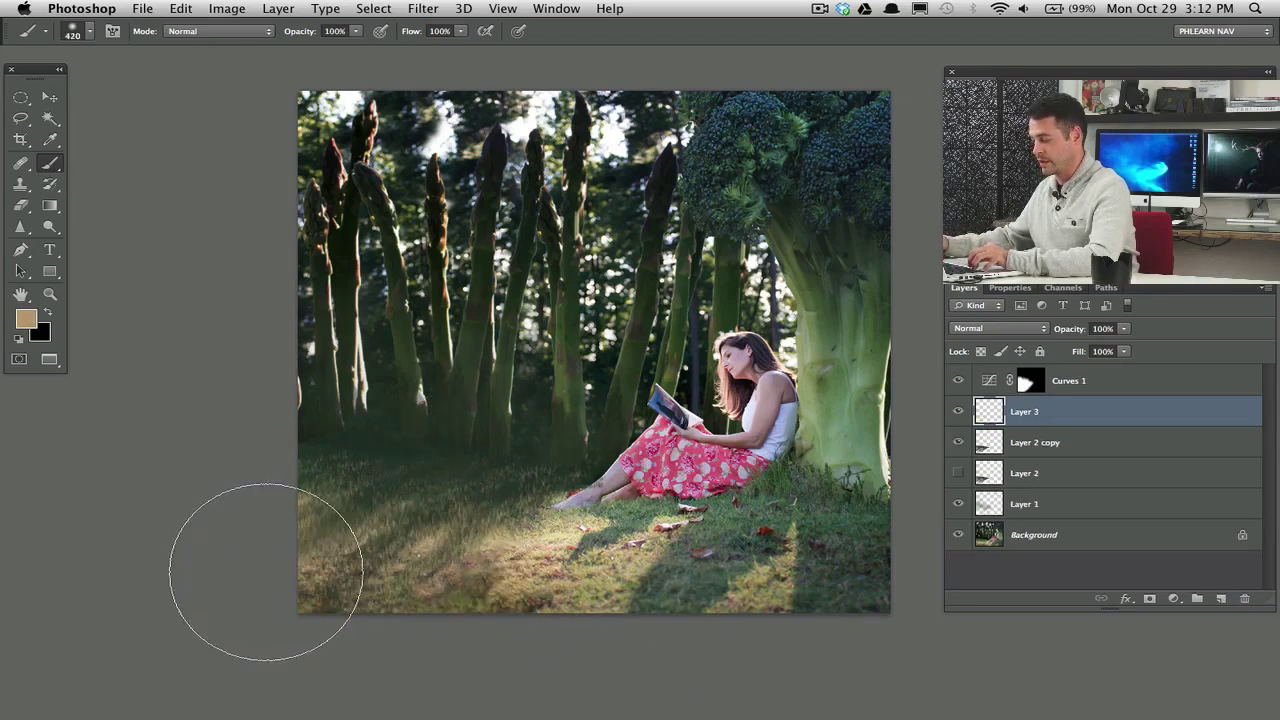
mouse_move(266, 571)
left_mouse_down()
mouse_move(320, 588)
mouse_move(524, 576)
mouse_move(324, 583)
mouse_move(311, 618)
mouse_move(471, 557)
left_mouse_up()
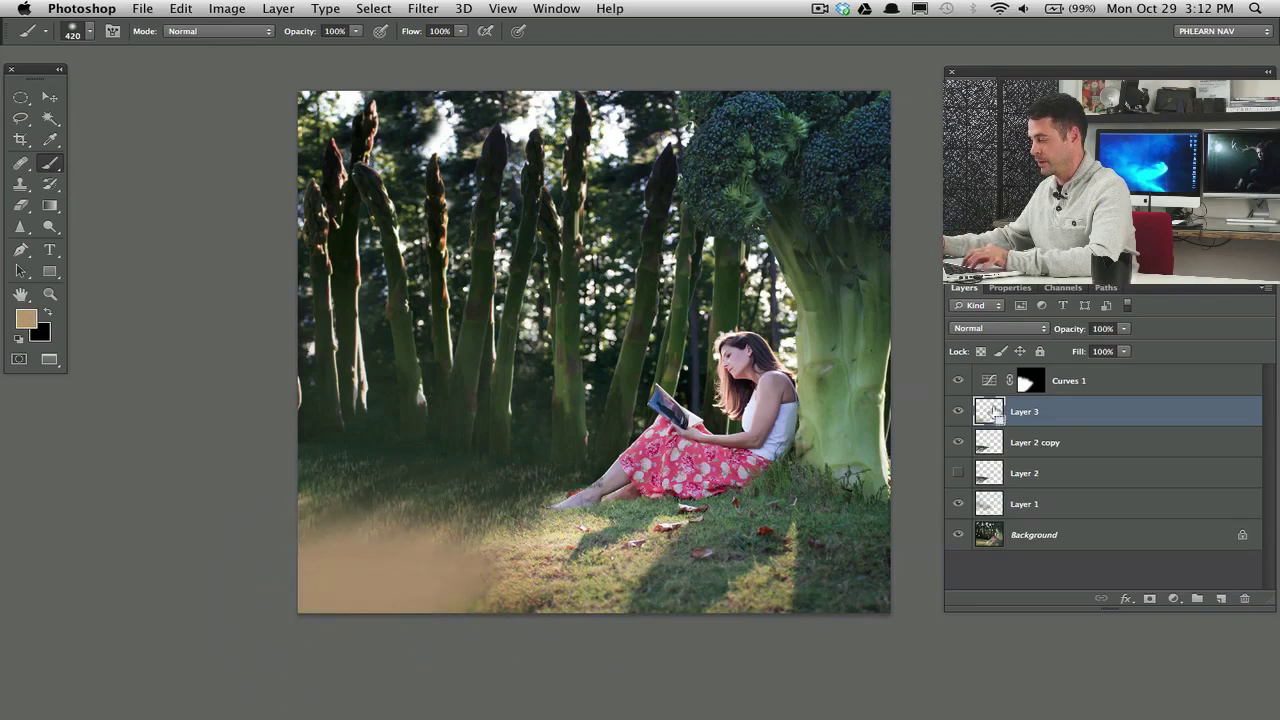
Step: Blur Layer 2 copy by 3.1 px within the patch's selection, hiding Layer 3, then deselect
left_click(988, 414, "super")
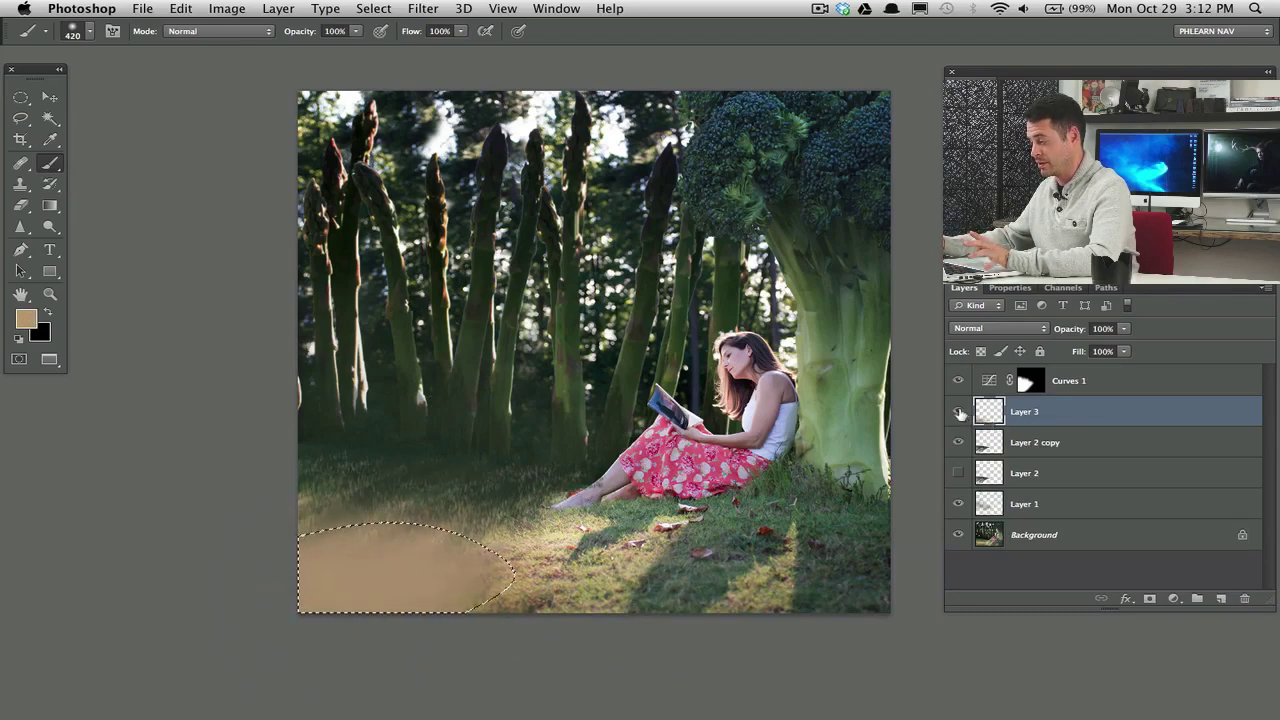
left_click(960, 412)
left_click(1030, 442)
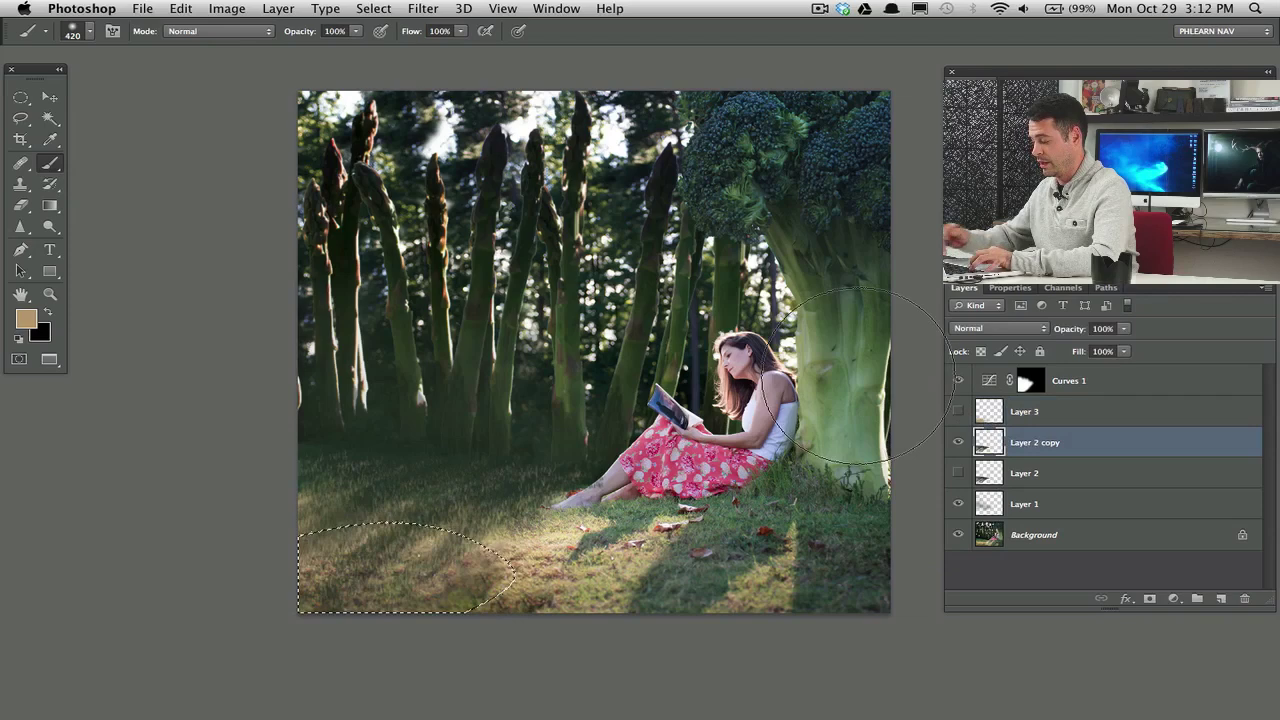
key("super+alt+f")
key("shift+Up")
key("shift+Up")
key("shift+Up")
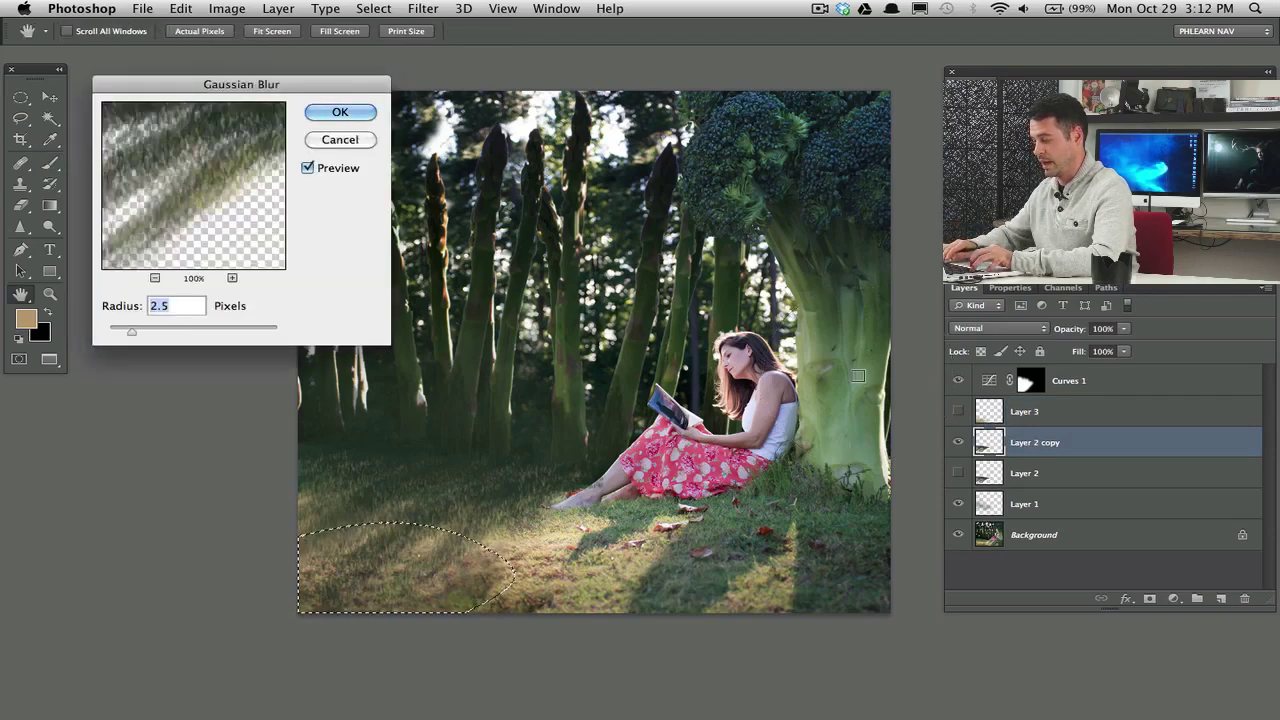
key("Down")
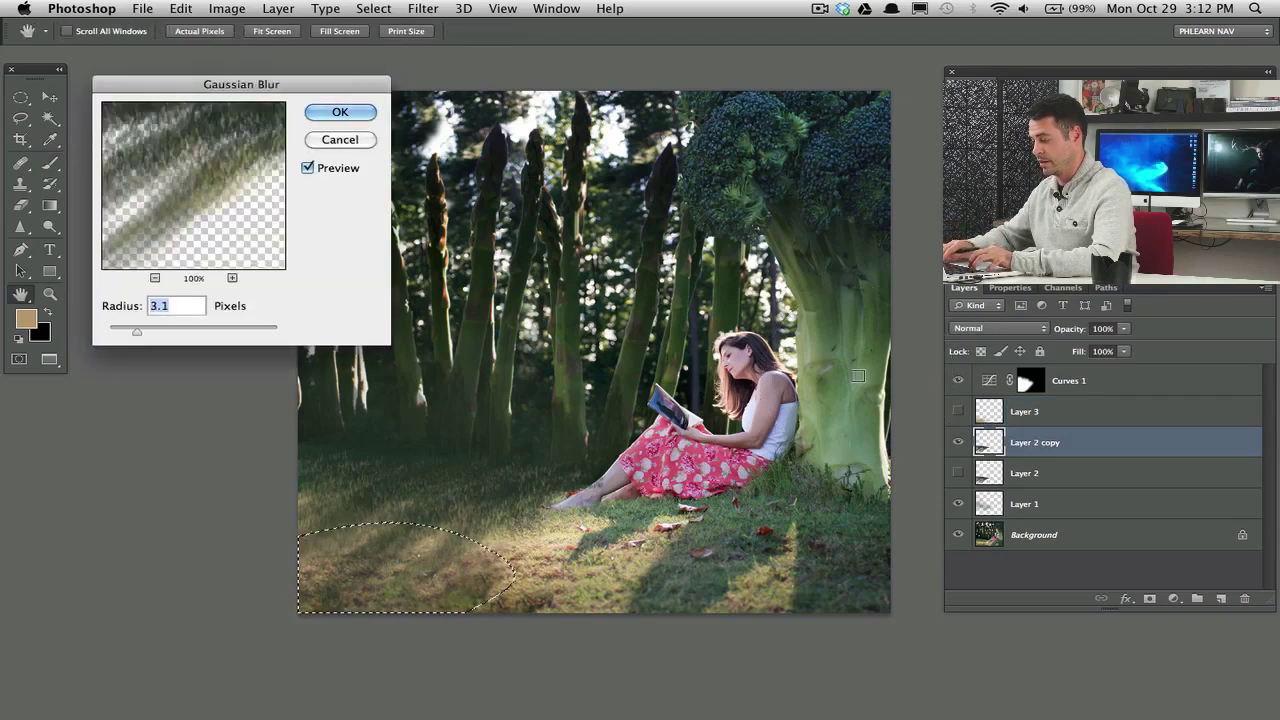
key("Return")
key("b")
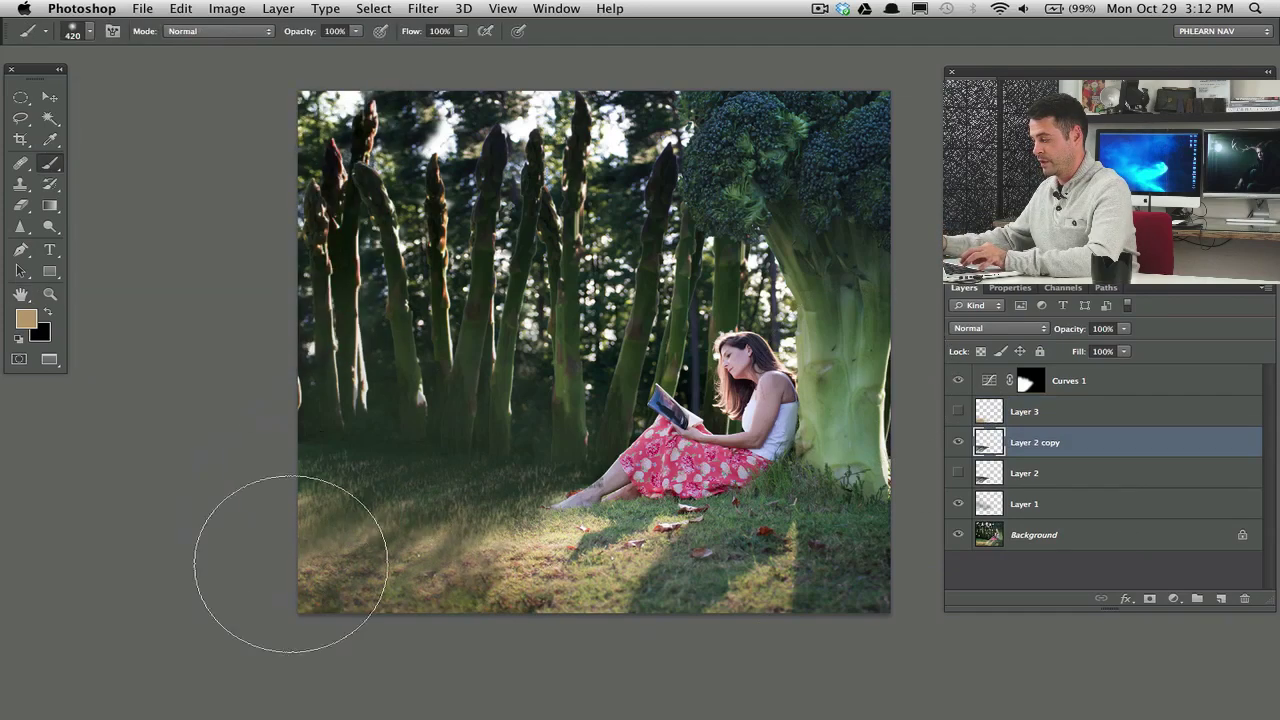
key("super+d")
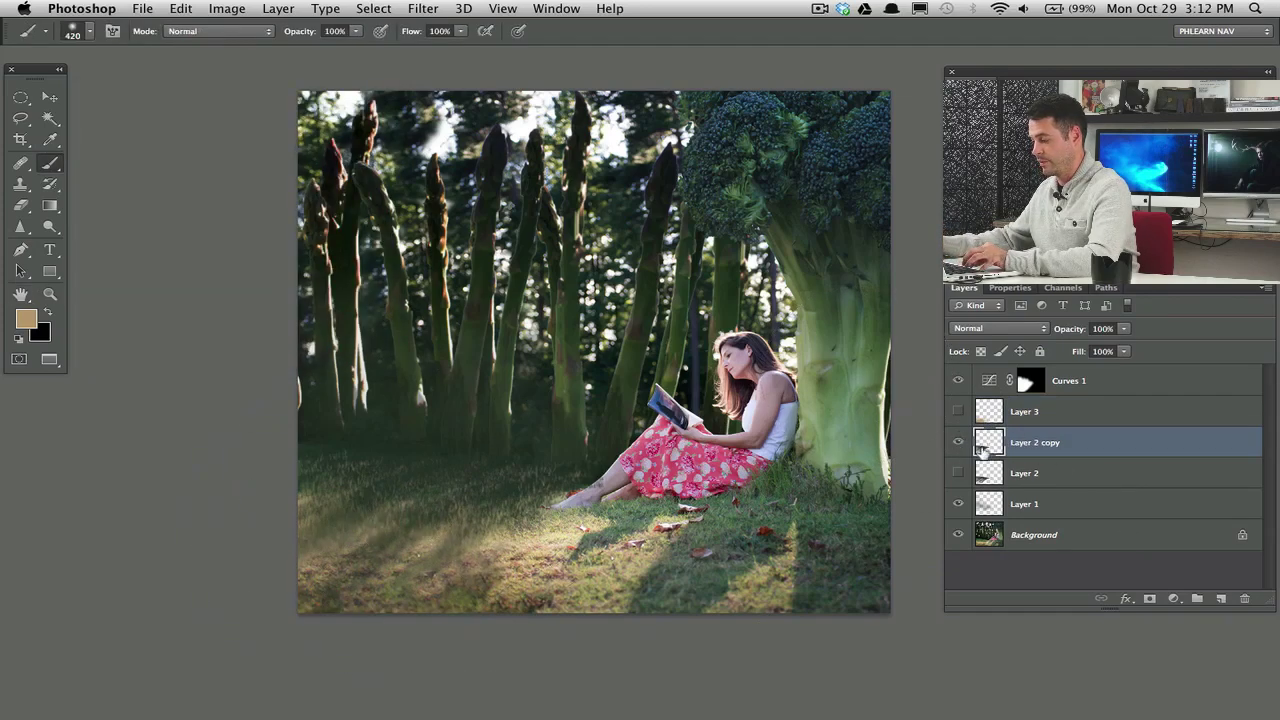
Step: Paint a tan stroke on a new layer across the left stalk bases, load it as a selection, and hide it
key("super+alt+shift+n")
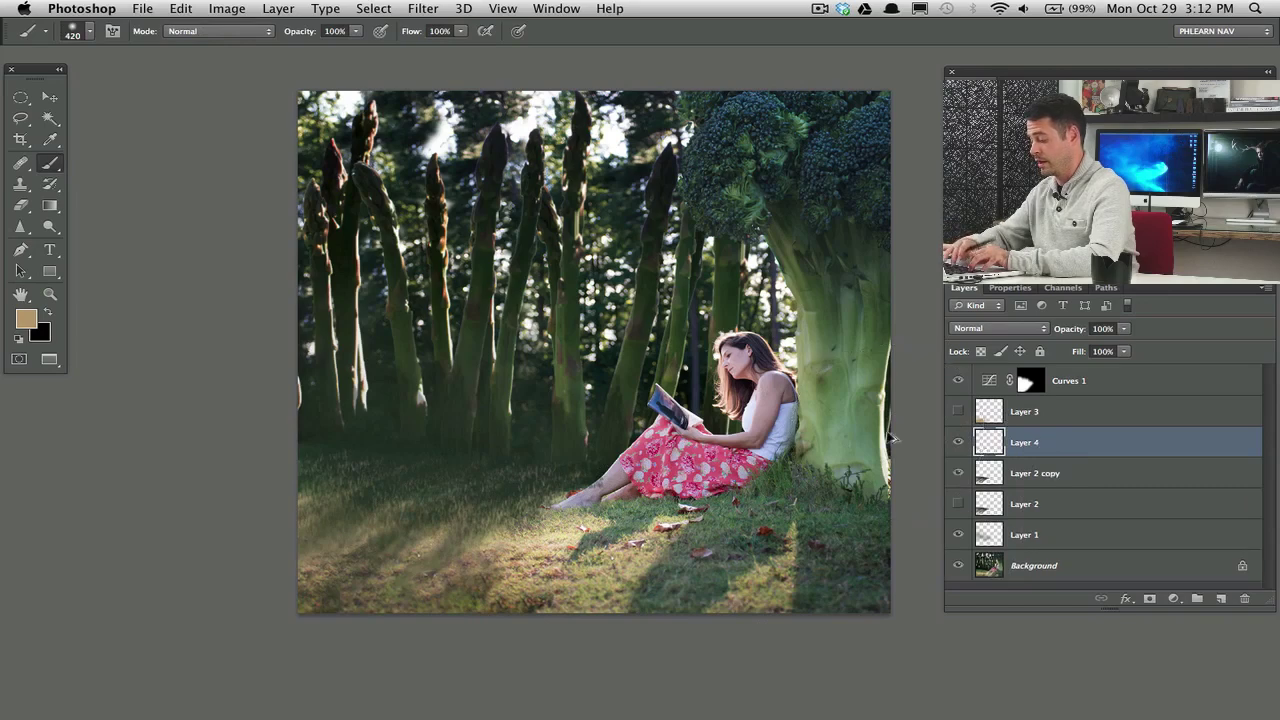
mouse_move(314, 400)
left_mouse_down()
mouse_move(351, 416)
mouse_move(535, 428)
left_mouse_up()
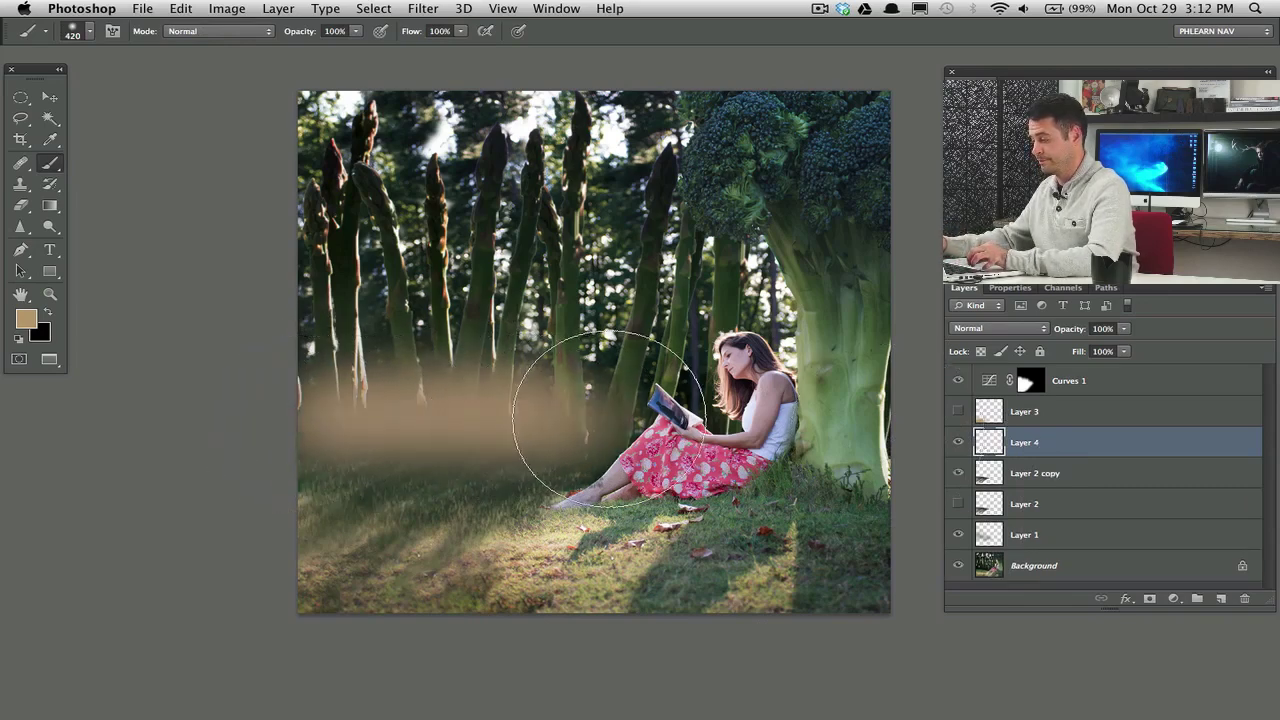
left_click(988, 446, "super")
left_click(958, 442)
Step: Apply Gaussian Blur 3.1 to the selected band of Layer 2 copy, then deselect
left_click(1015, 477)
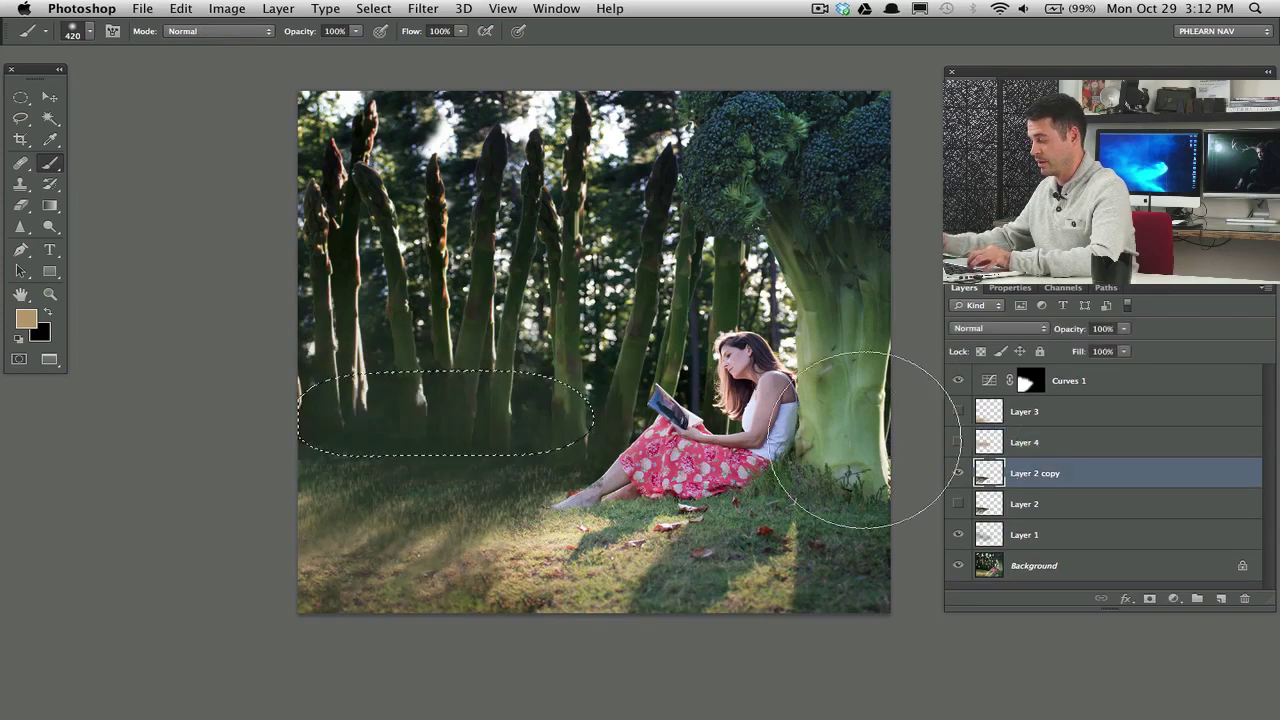
key("super+alt+f")
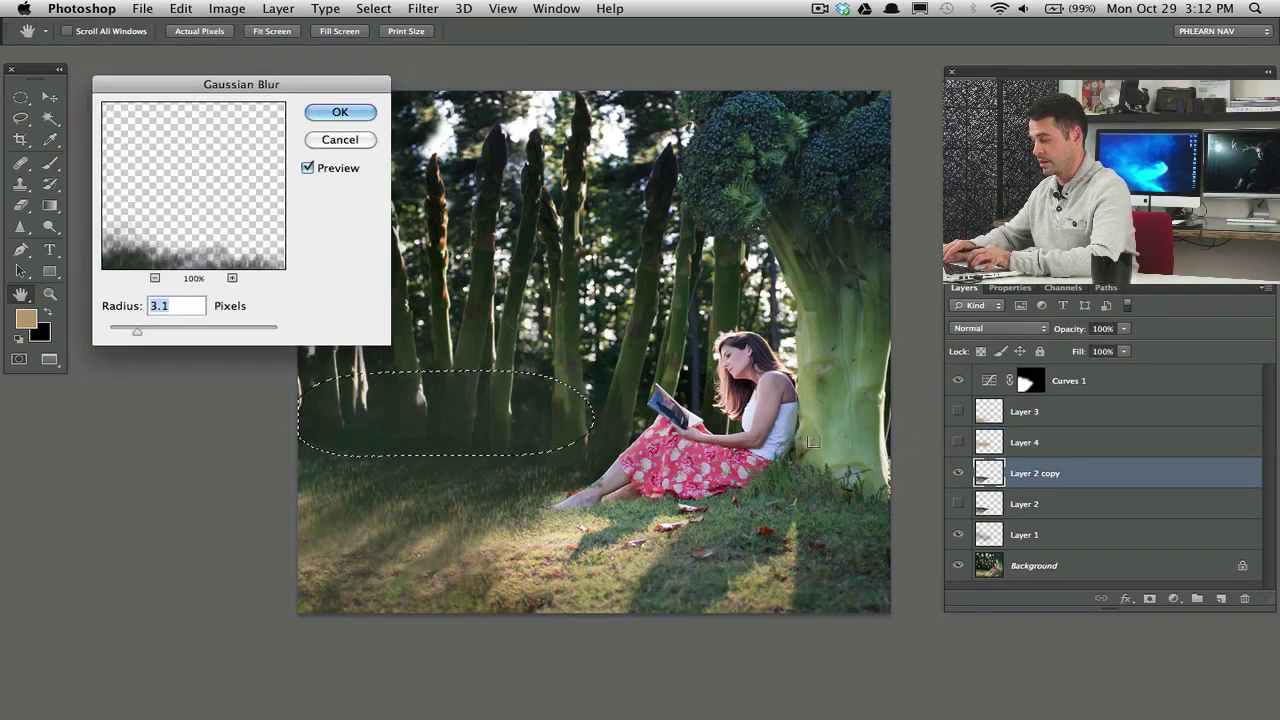
key("Return")
key("super+d")
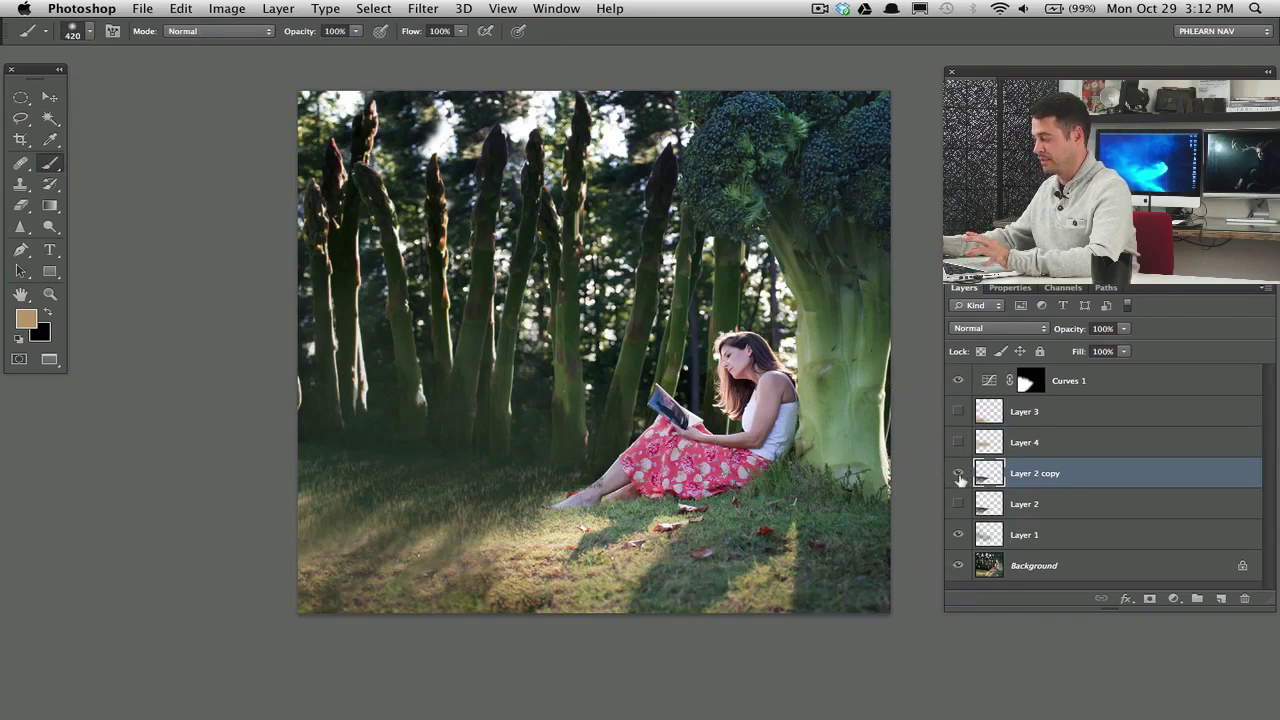
Step: Step back twice in History to undo the second blur, toggling the grass layer to compare
scroll(750, 480, "right", 3)
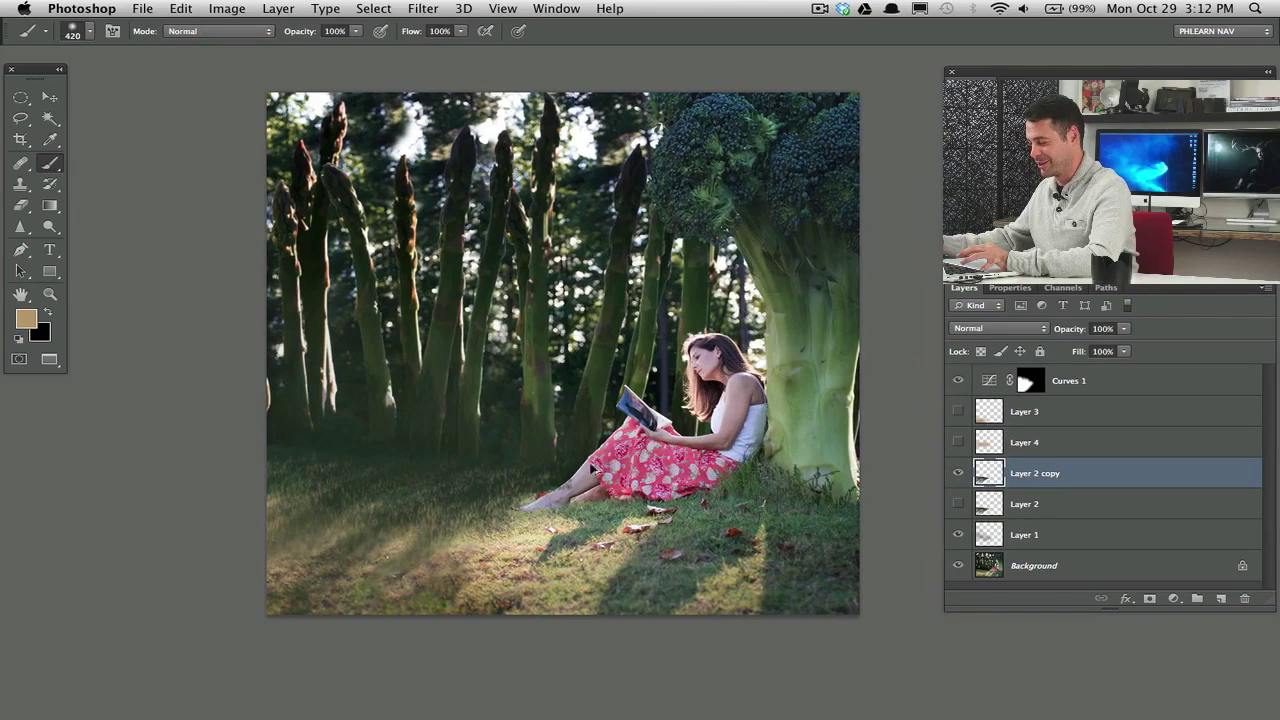
key("super+alt+z")
key("super+alt+z")
key("super+alt+z")
key("super+alt+z")
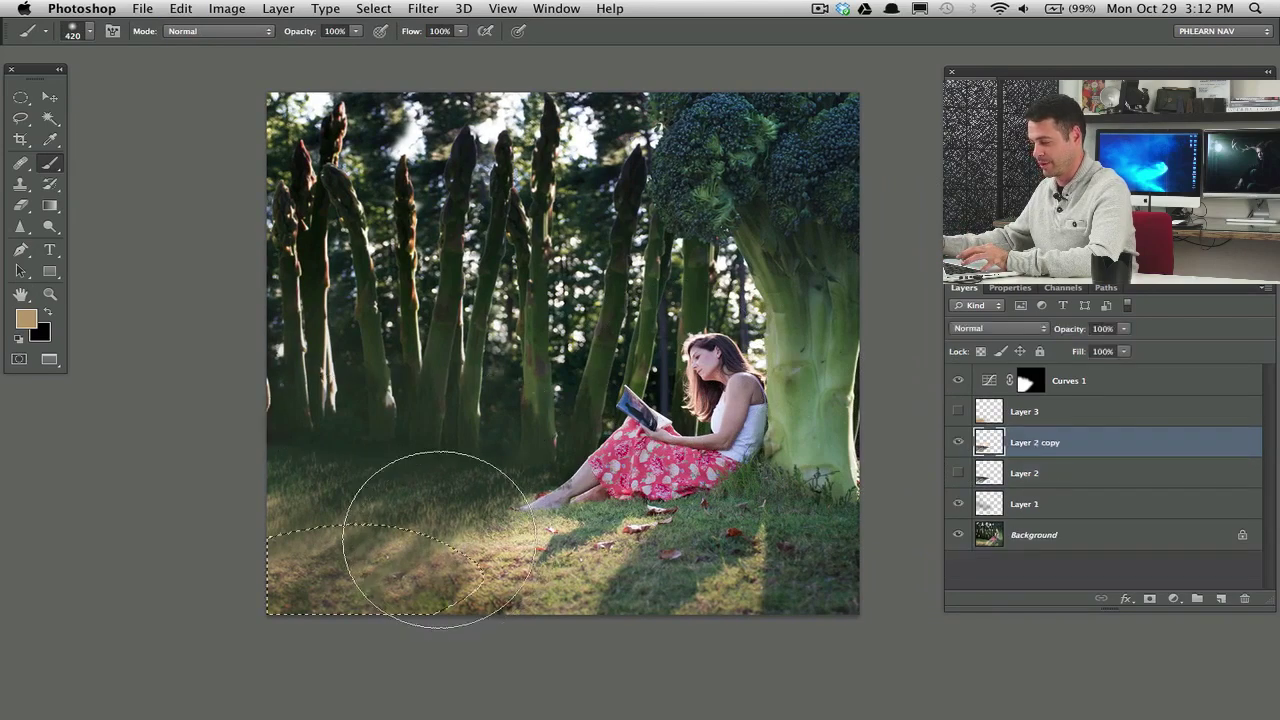
key("super+alt+z")
key("super+alt+z")
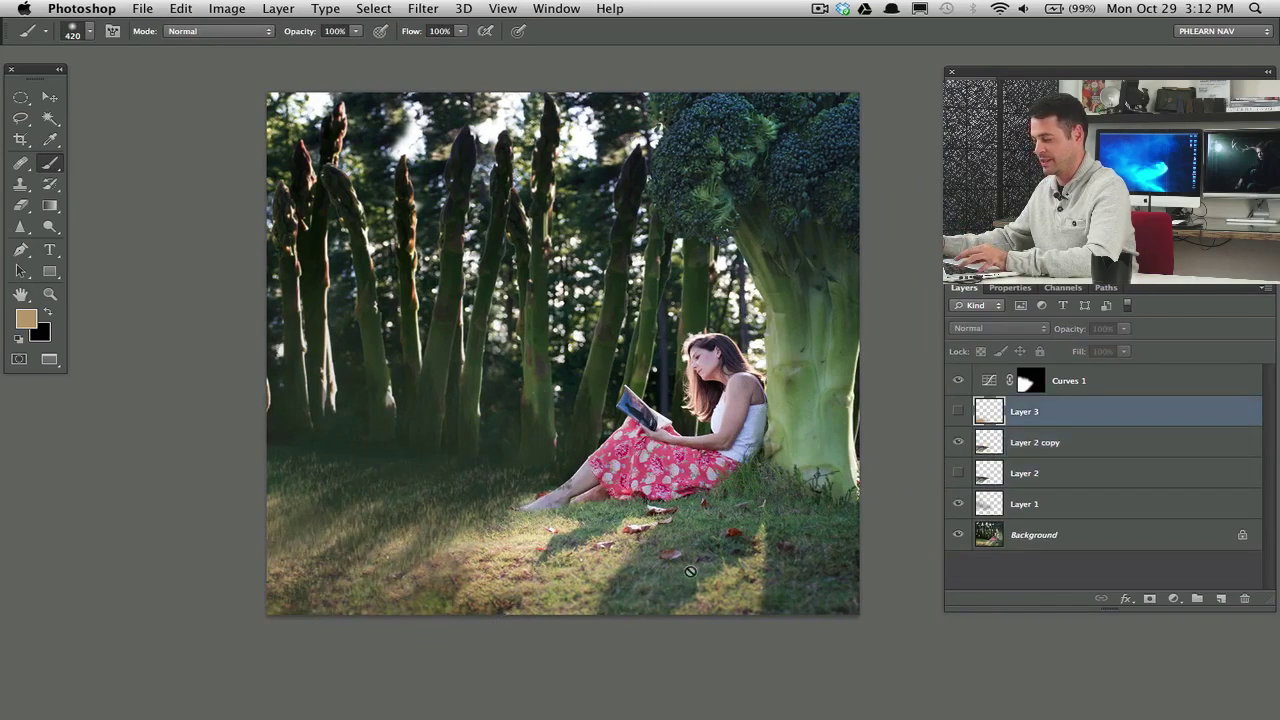
left_click(956, 444)
left_click(956, 444)
left_click(956, 444)
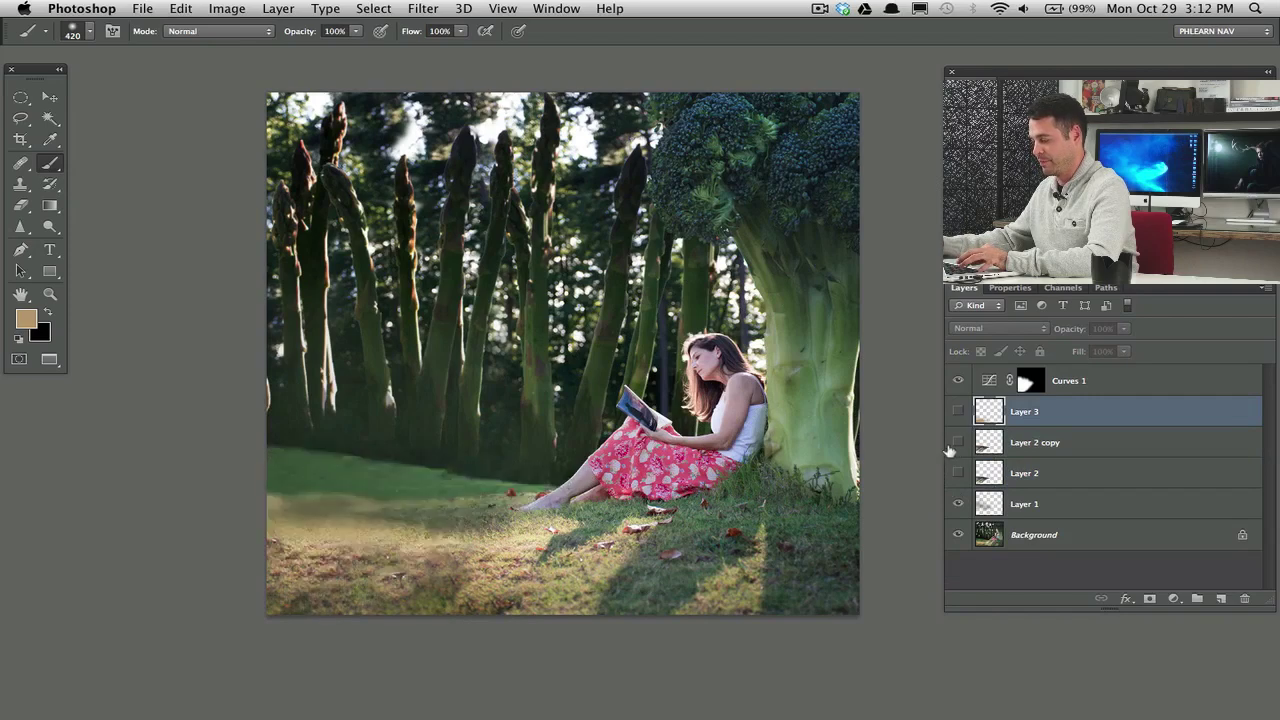
left_click(956, 444)
left_click(1058, 453)
Step: Add a layer mask to Layer 2 copy and paint black along the left edge
left_click(1150, 598)
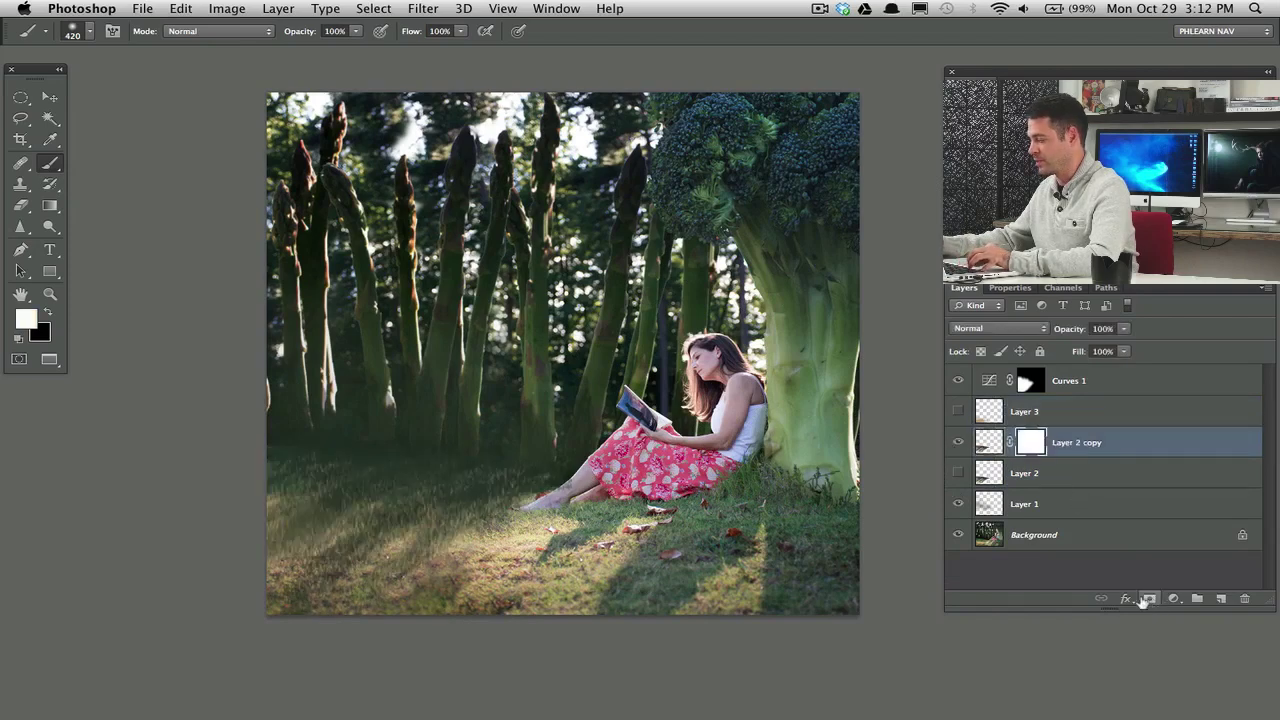
key("x")
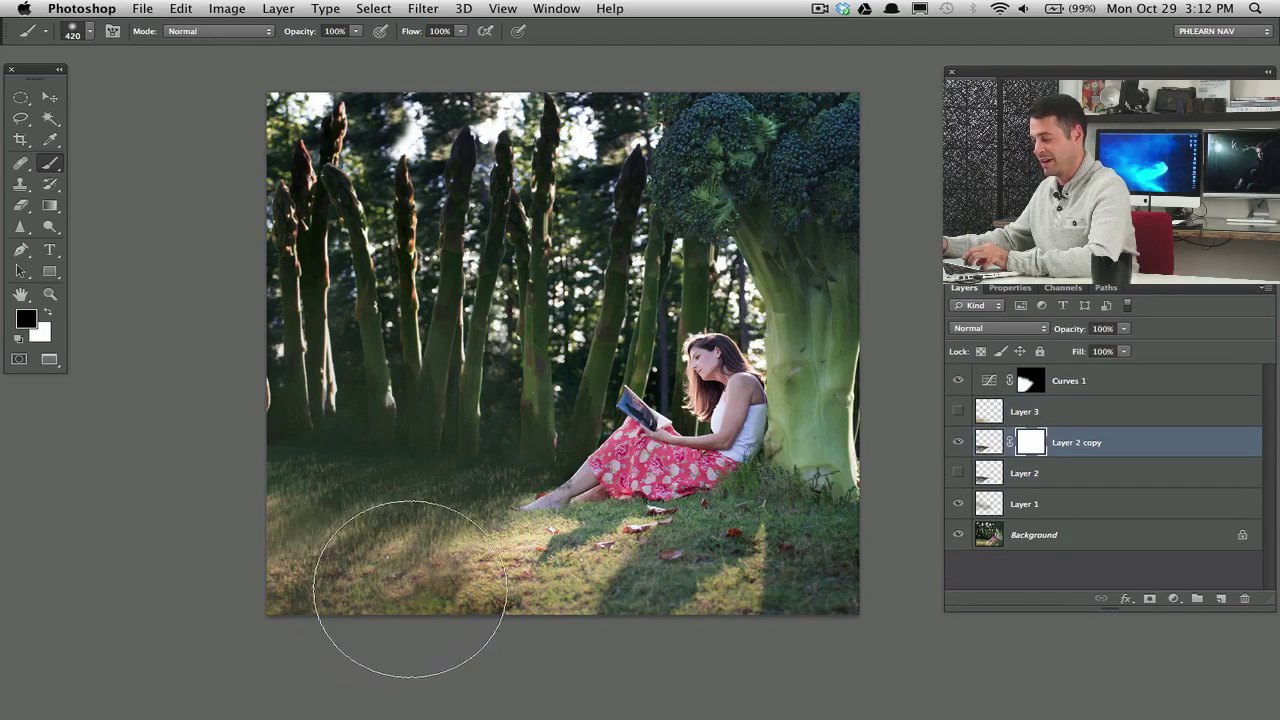
mouse_move(400, 586)
left_mouse_down()
mouse_move(315, 595)
mouse_move(348, 586)
mouse_move(315, 568)
mouse_move(279, 601)
mouse_move(276, 545)
mouse_move(436, 558)
mouse_move(404, 518)
mouse_move(312, 559)
mouse_move(301, 538)
mouse_move(314, 516)
mouse_move(338, 513)
mouse_move(406, 534)
mouse_move(485, 537)
left_mouse_up()
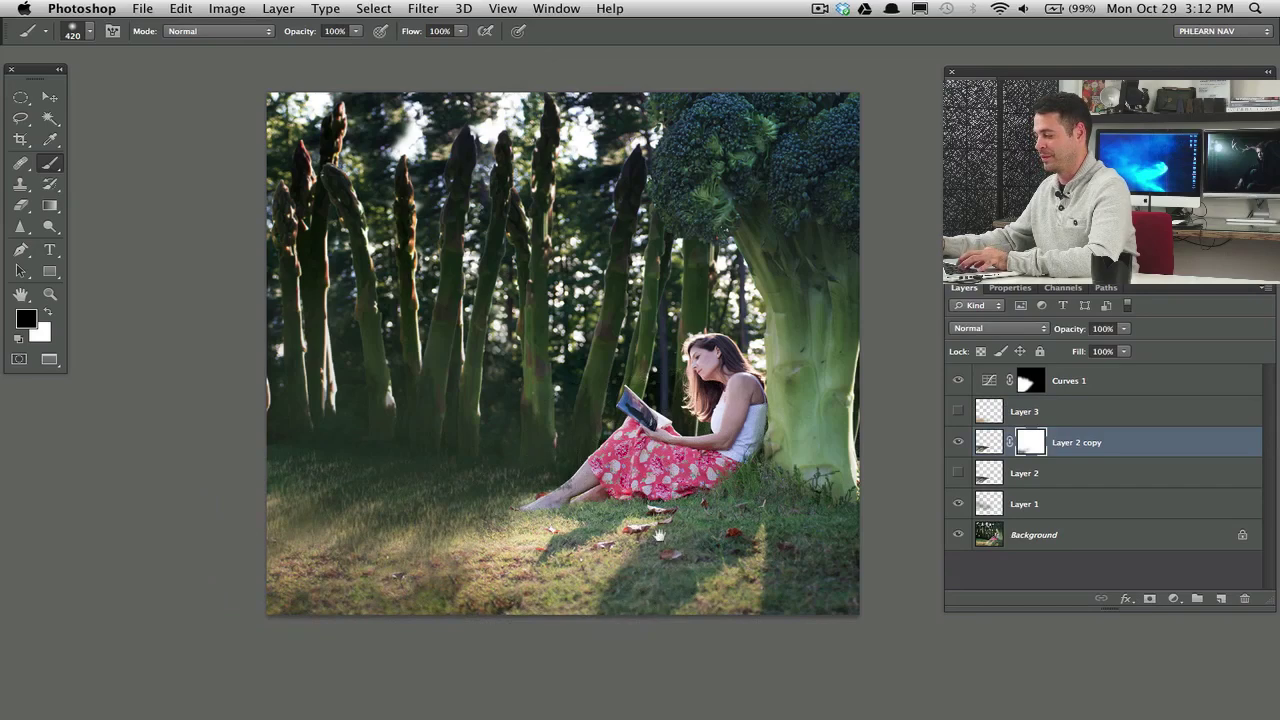
left_click_drag(655, 455, 683, 447)
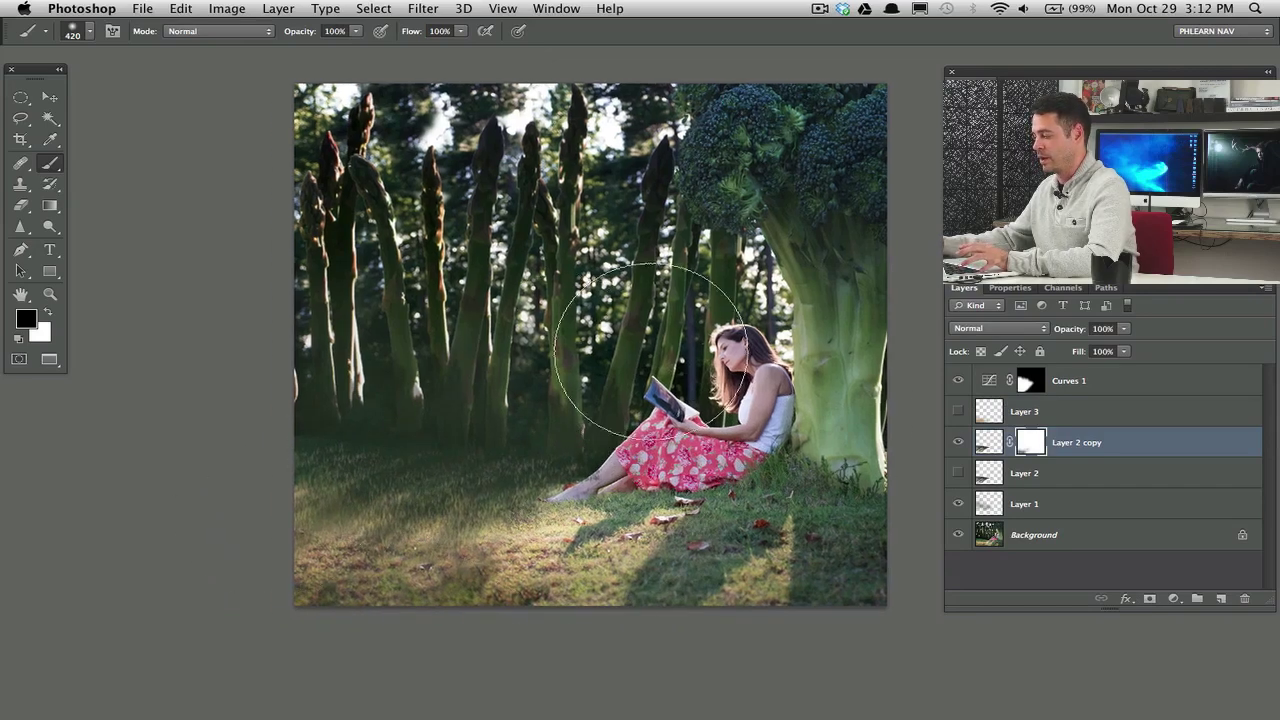
Step: Toggle Layer 1 and the painted grass layer on and off to compare the result
left_click(960, 503)
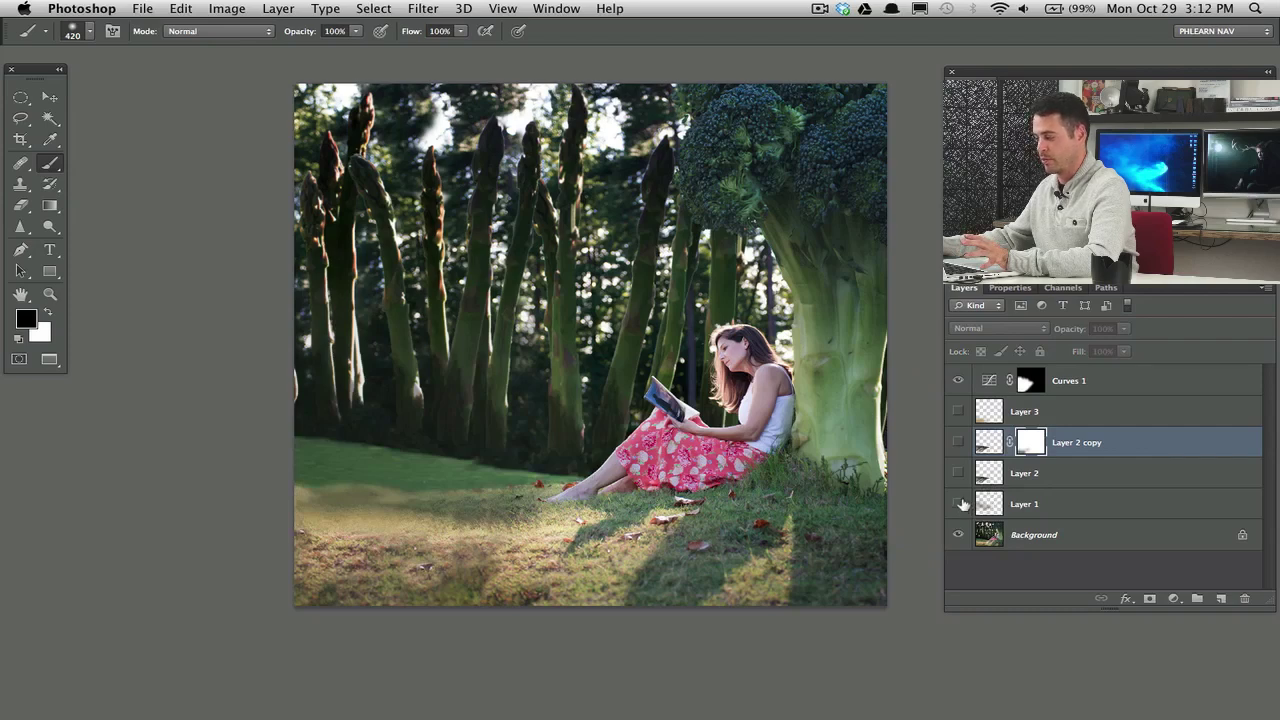
left_click(960, 504)
left_click(957, 443)
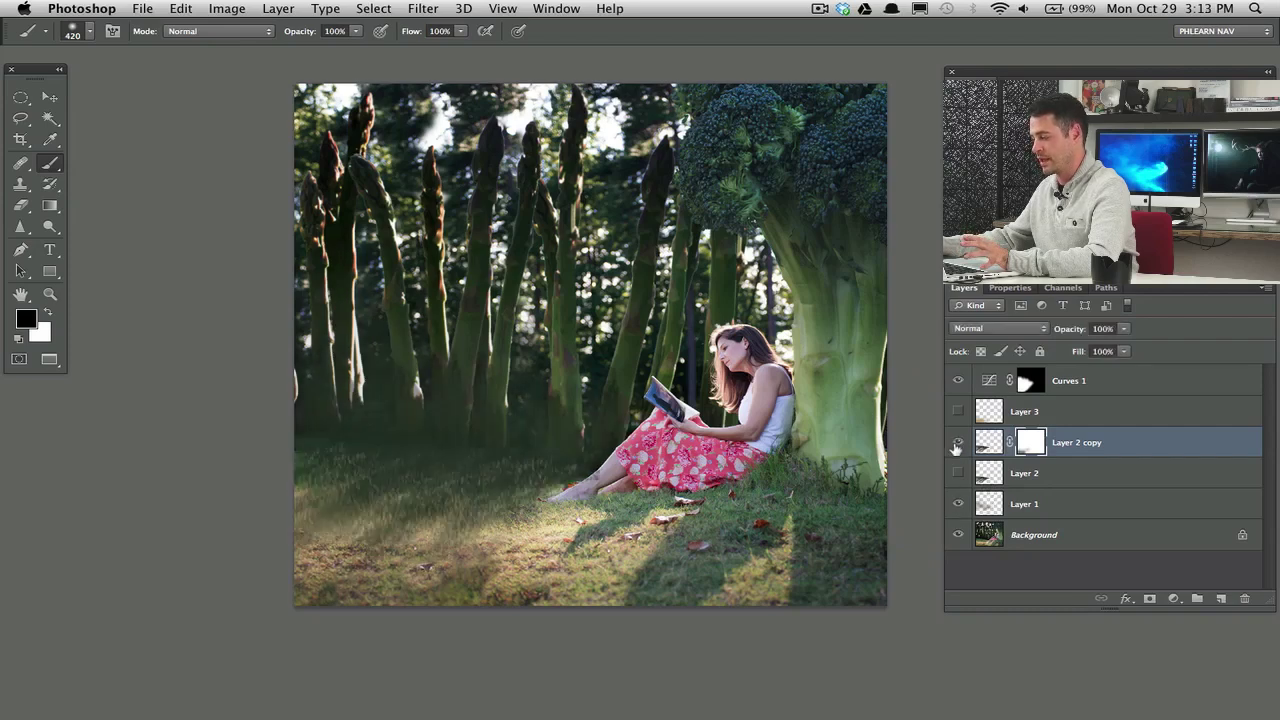
left_click(956, 445)
left_click(955, 447)
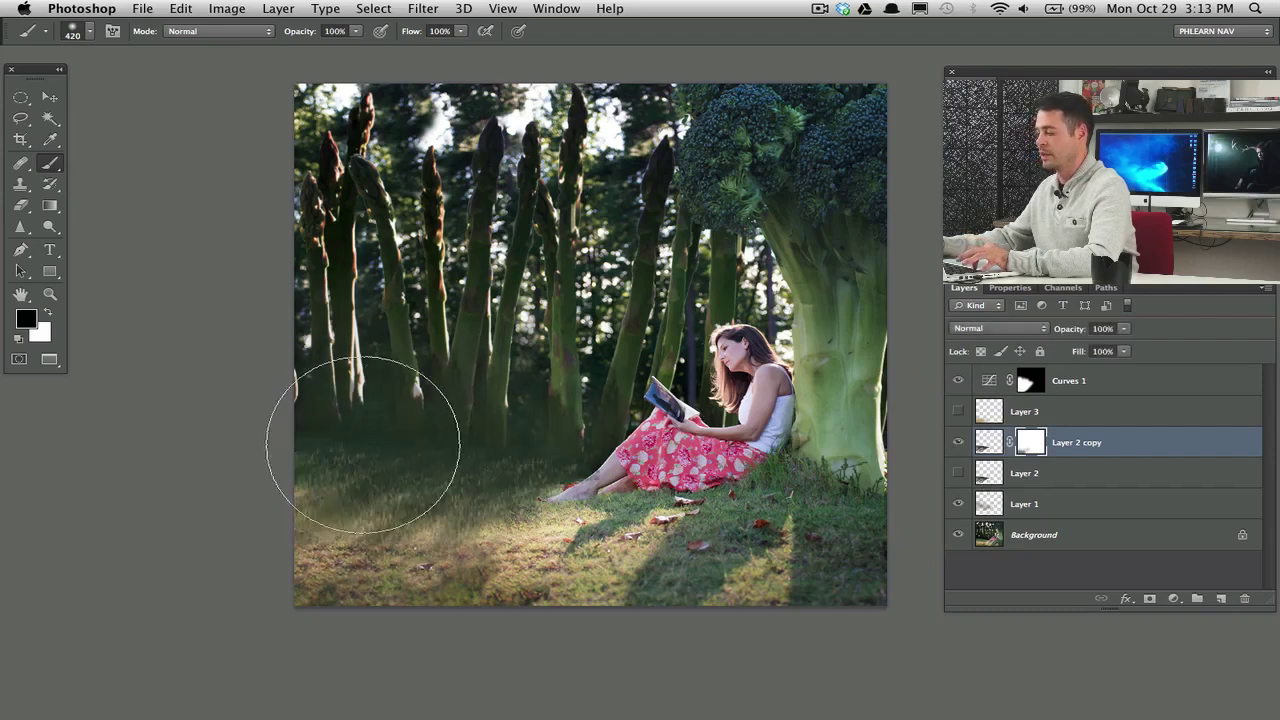